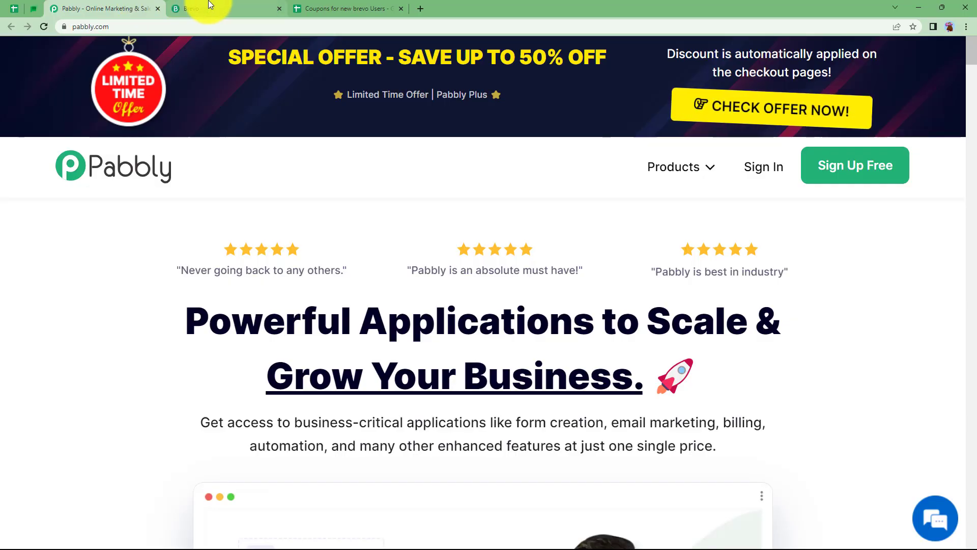
# Show the Brevo contacts list and the coupons sheet's Status values.
pyautogui.click(209, 5)
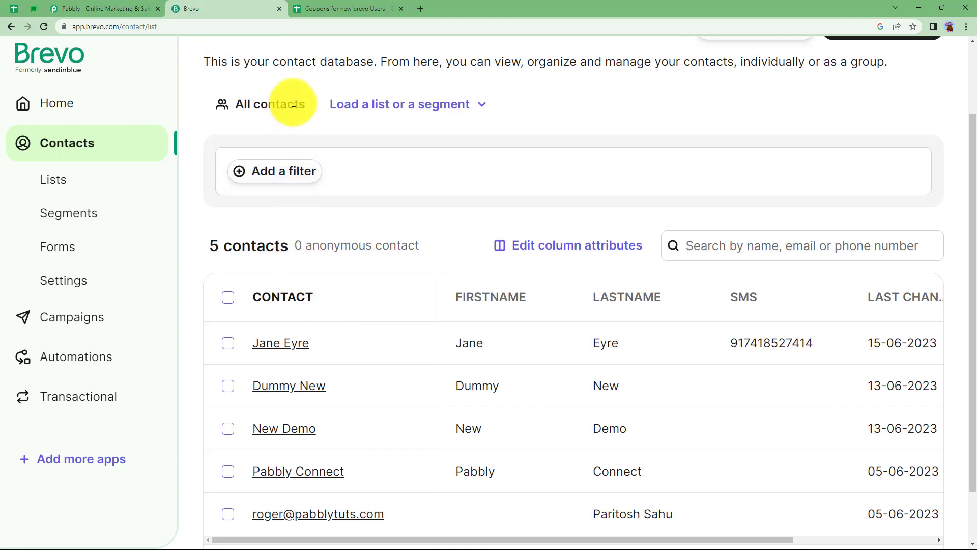
pyautogui.click(327, 5)
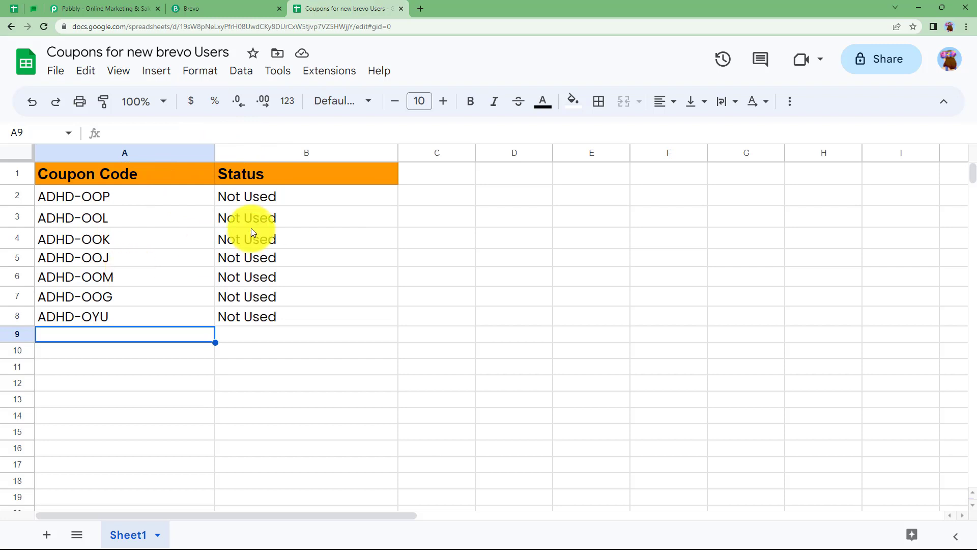
pyautogui.click(255, 195)
pyautogui.click(257, 216)
pyautogui.click(261, 239)
pyautogui.click(261, 275)
pyautogui.click(254, 261)
pyautogui.click(189, 9)
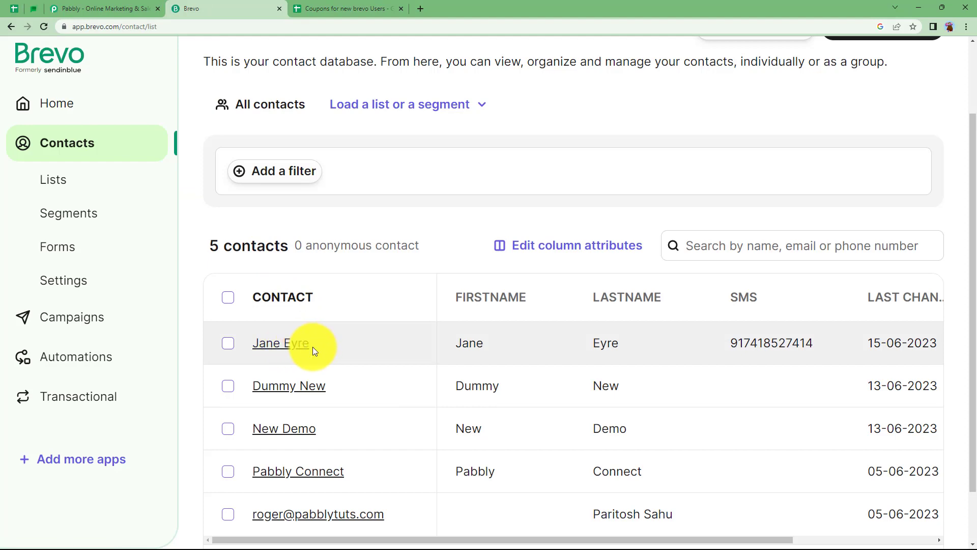
pyautogui.click(346, 8)
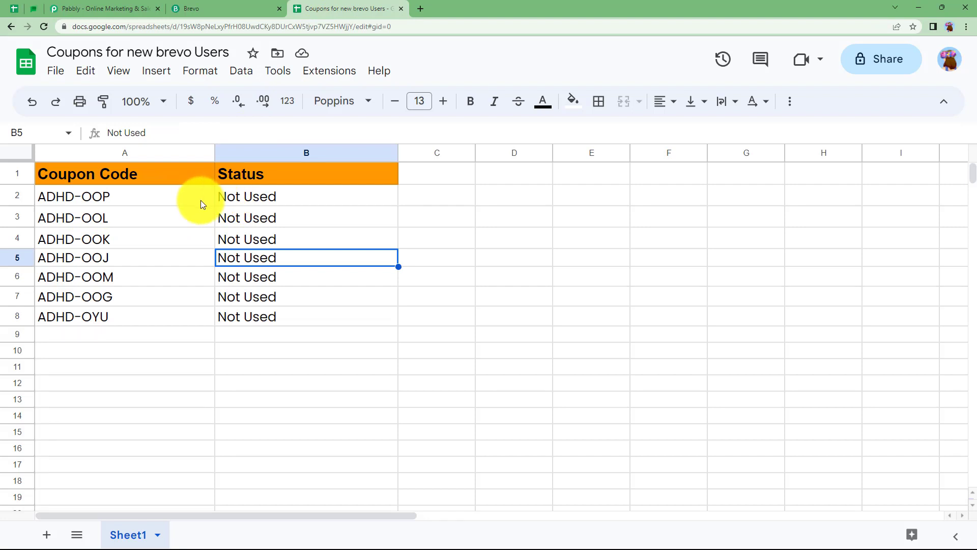
pyautogui.click(258, 197)
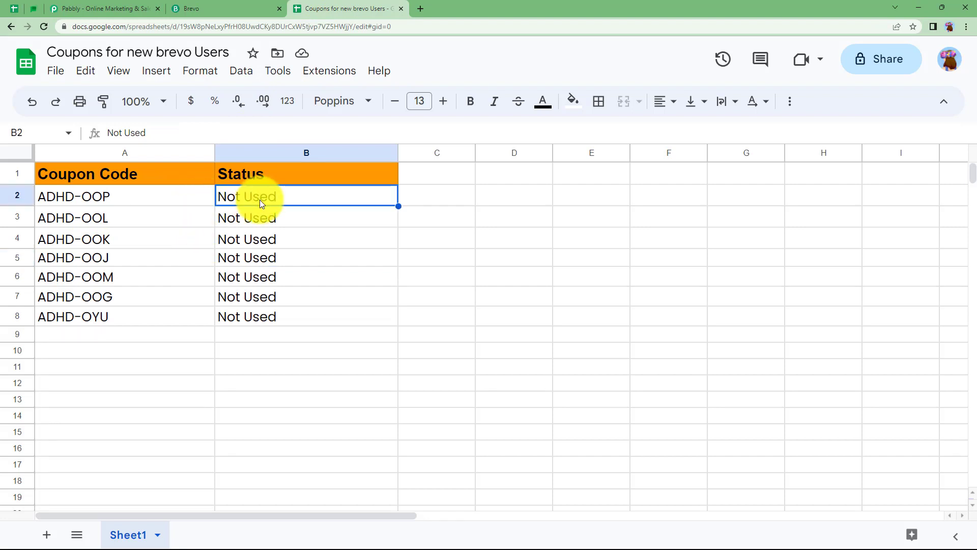
pyautogui.click(127, 201)
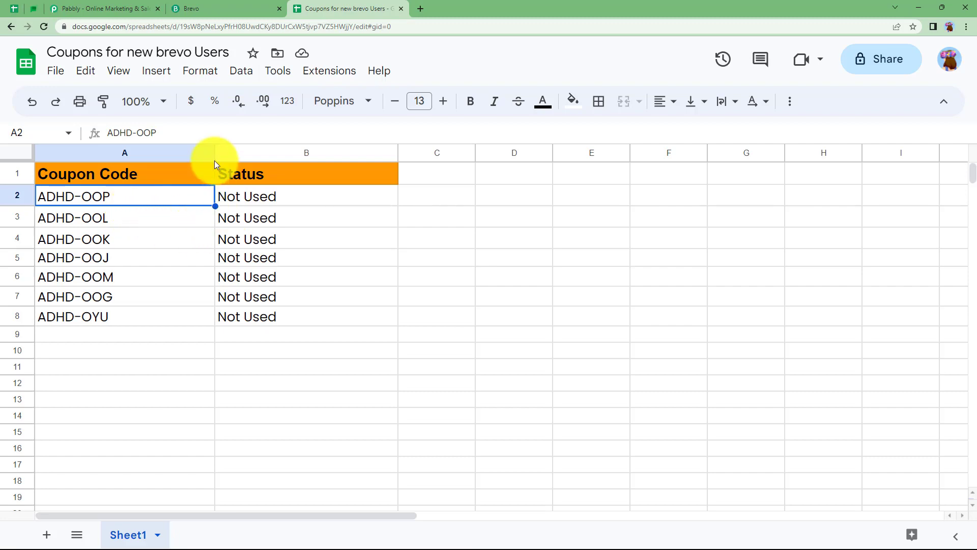
# Sign in on the Pabbly homepage and open Pabbly Connect from All Apps.
pyautogui.click(144, 5)
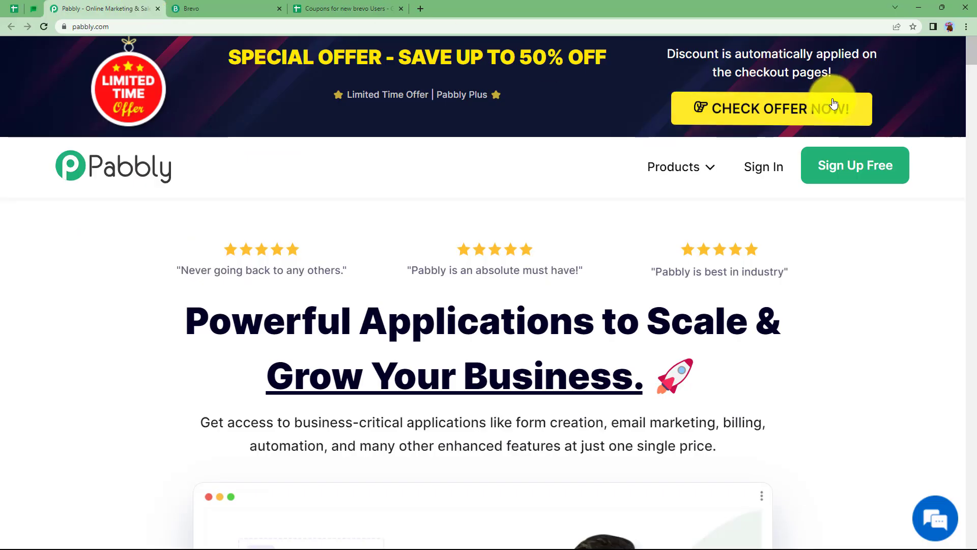
pyautogui.click(773, 169)
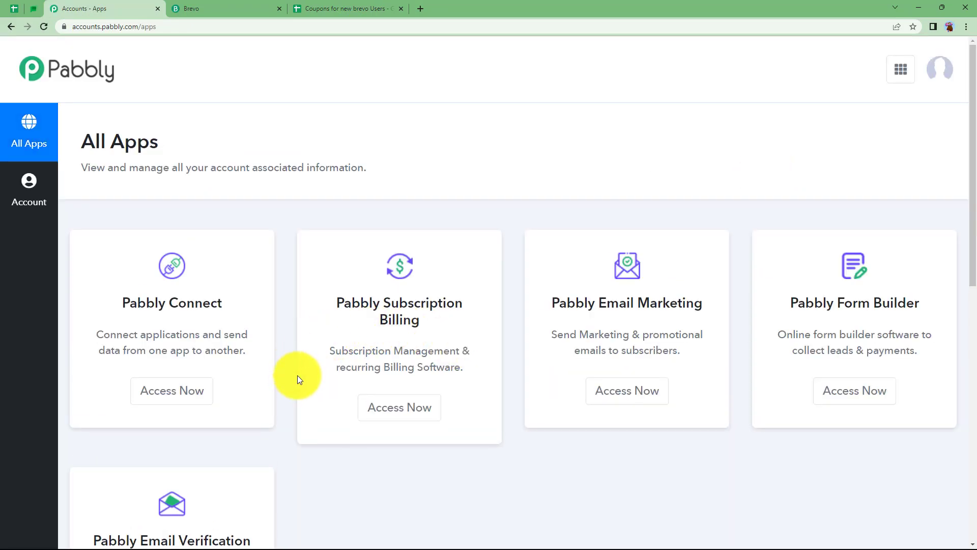
pyautogui.scroll(-3, 297, 374)
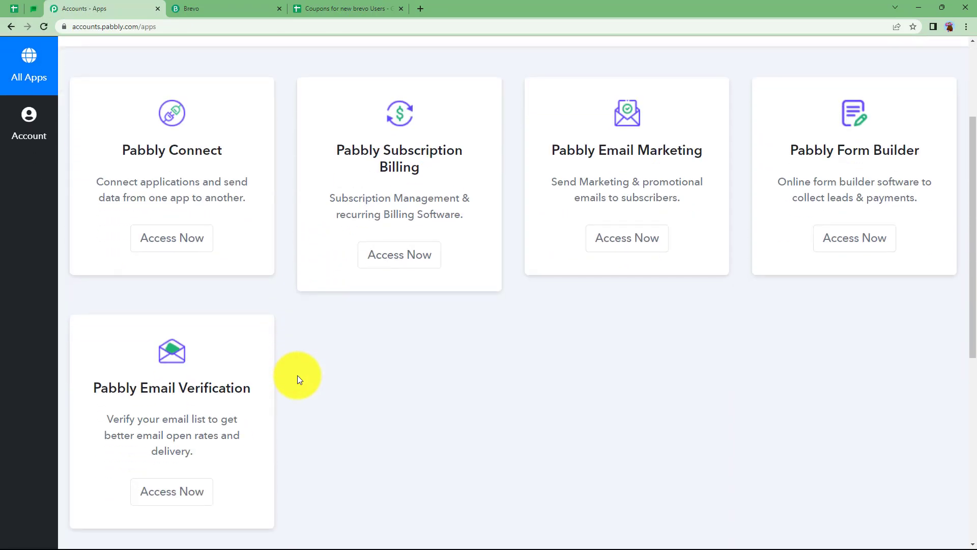
pyautogui.scroll(-2, 240, 338)
pyautogui.scroll(3, 221, 277)
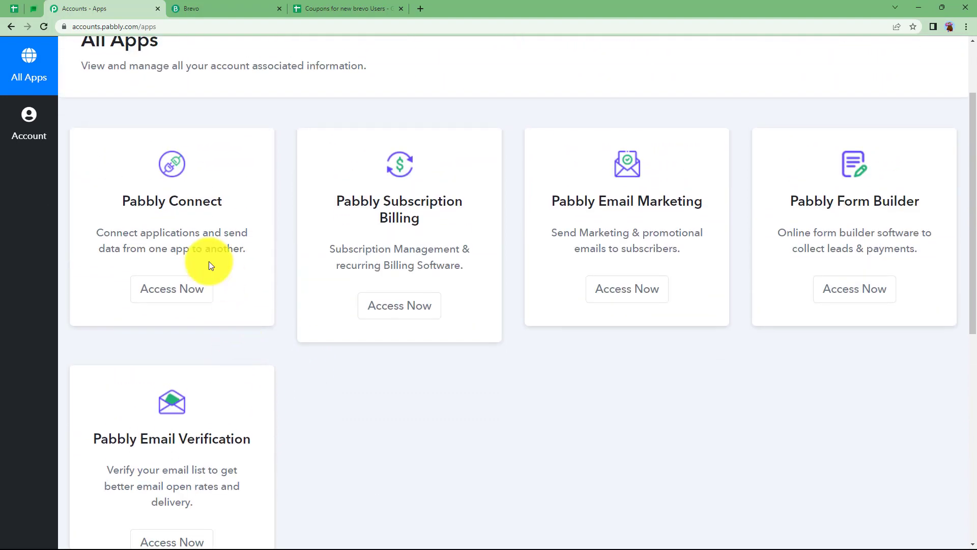
pyautogui.click(193, 294)
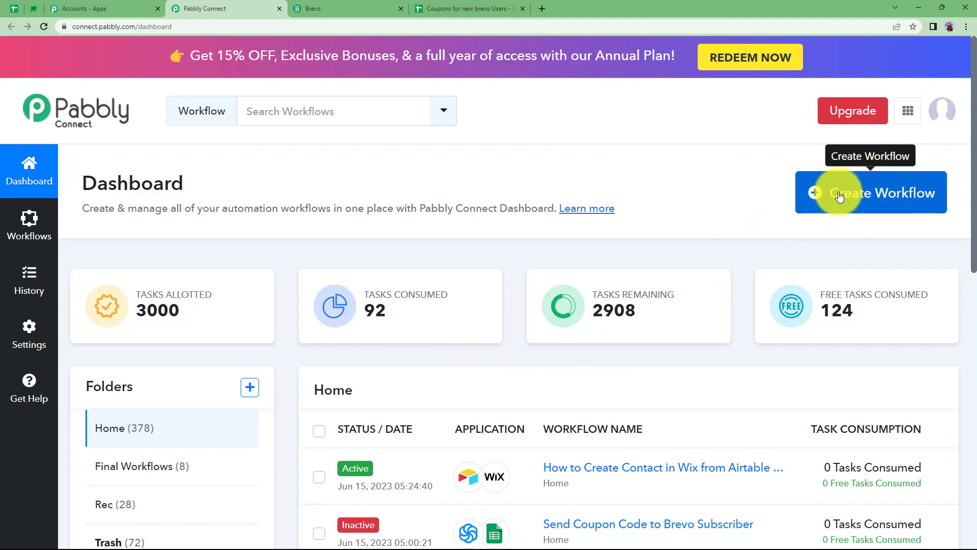
# Create a new workflow named 'Send Coupon Code to Brevo Subscriber'.
pyautogui.click(904, 203)
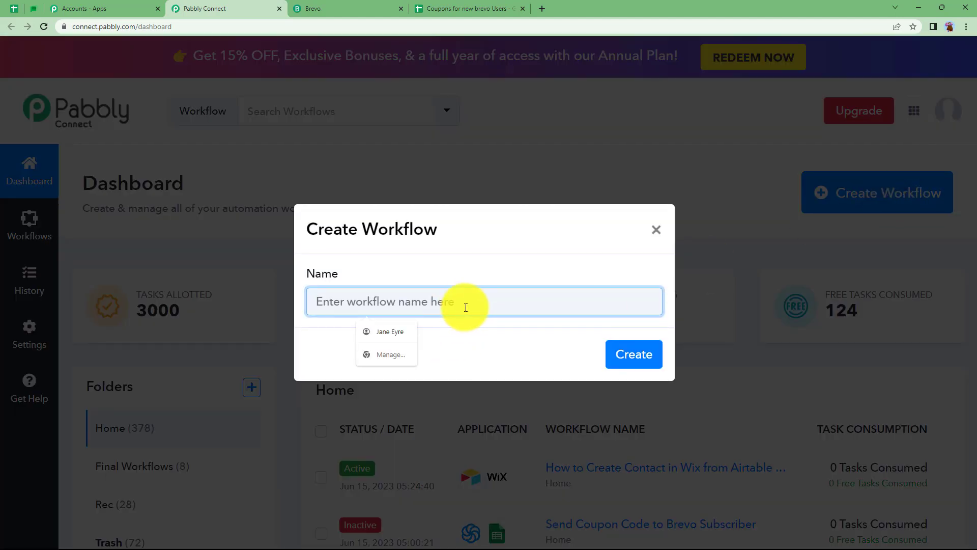
pyautogui.write('Send Coupon Code to Brevo Subscriber')
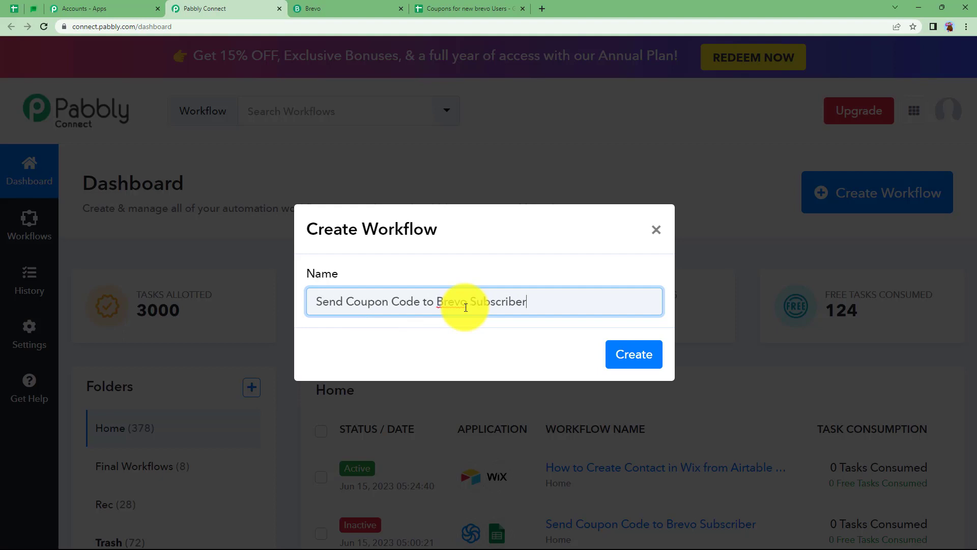
pyautogui.click(628, 354)
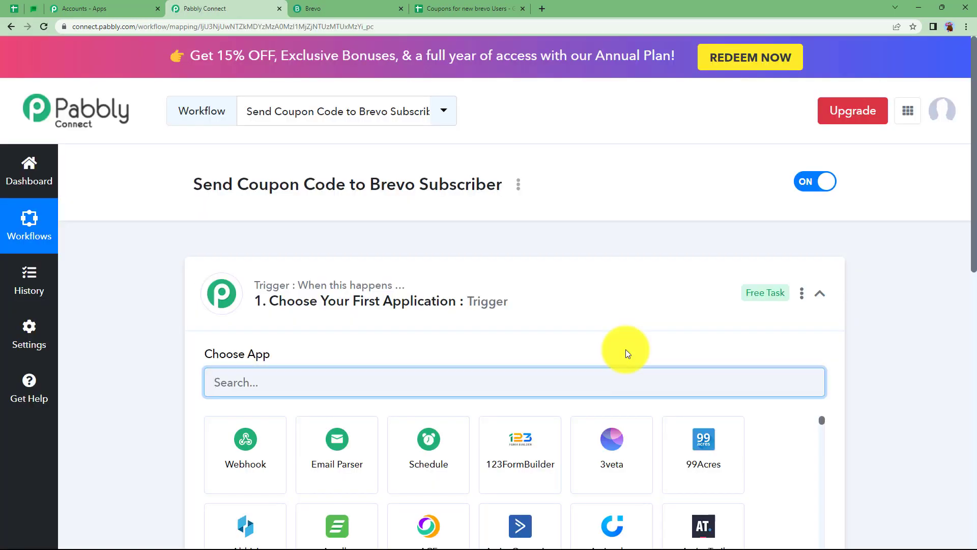
# Collapse the trigger step to reveal the action step, glancing at the coupons sheet and contacts.
pyautogui.click(485, 324)
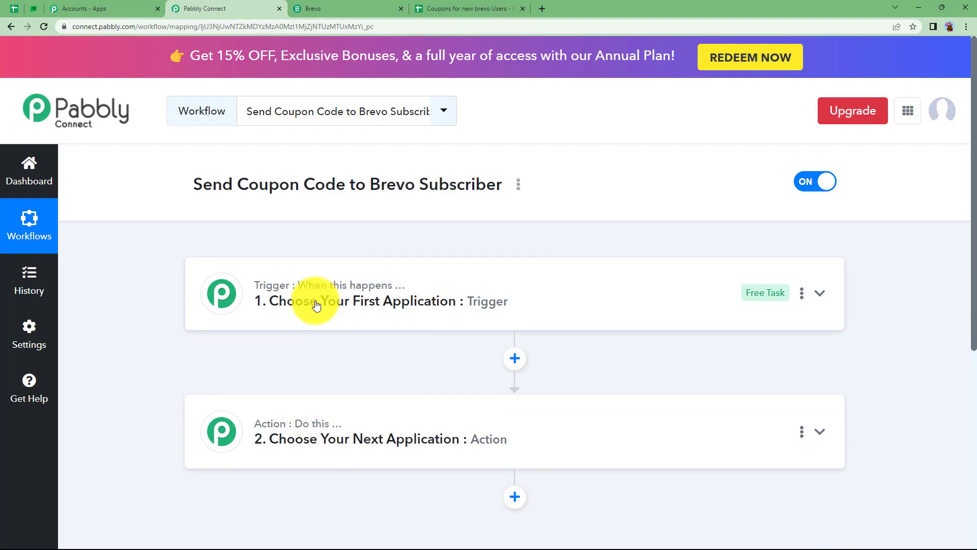
pyautogui.moveTo(317, 291)
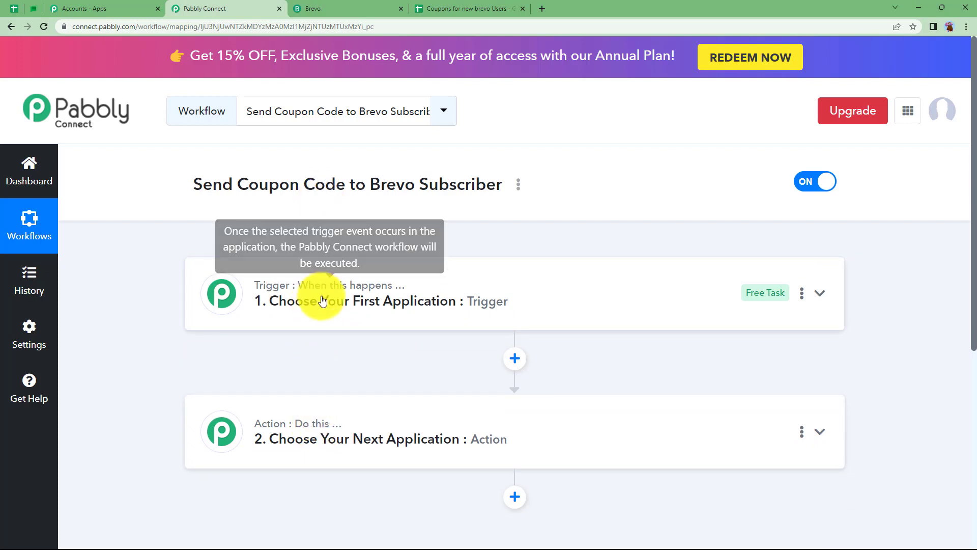
pyautogui.click(429, 7)
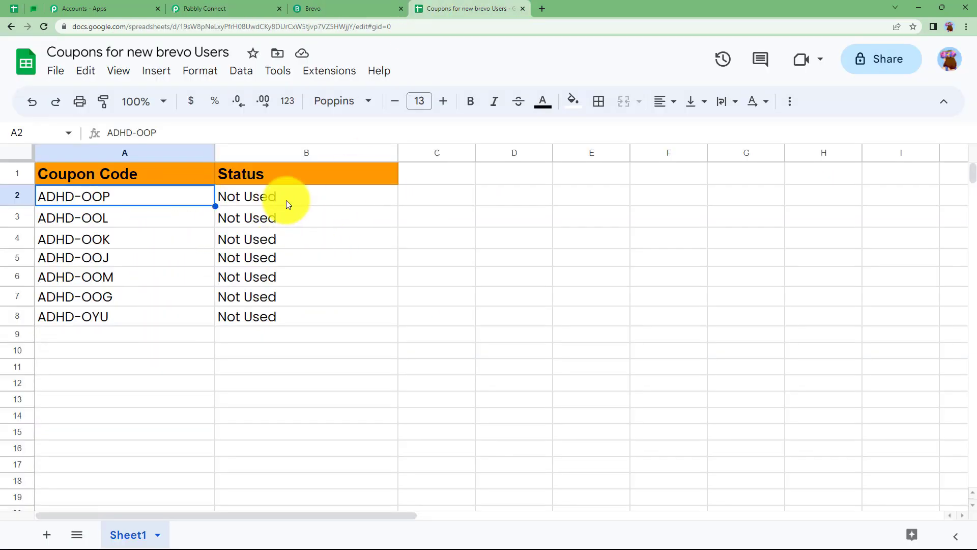
pyautogui.click(343, 3)
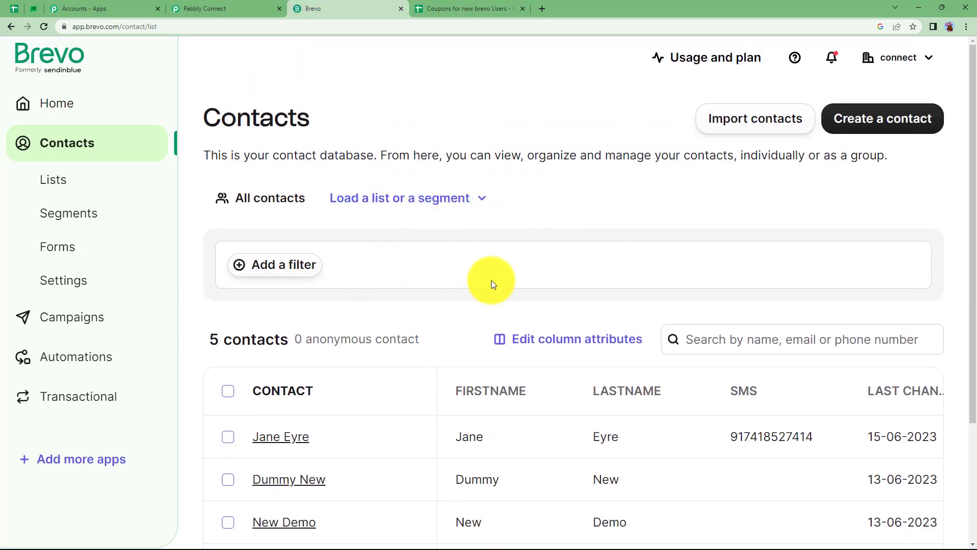
pyautogui.click(214, 4)
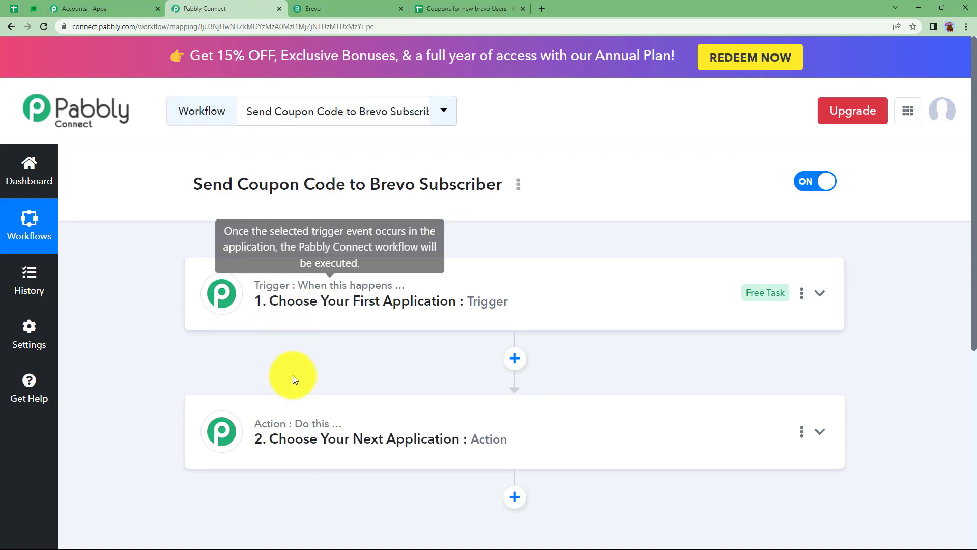
# Expand the trigger step's app choices to prepare picking the trigger app.
pyautogui.moveTo(301, 429)
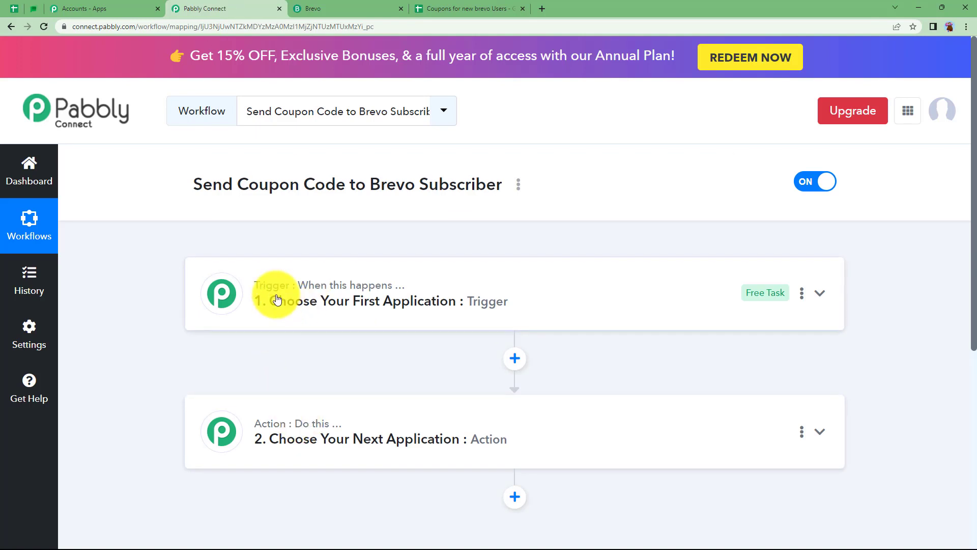
pyautogui.moveTo(271, 290)
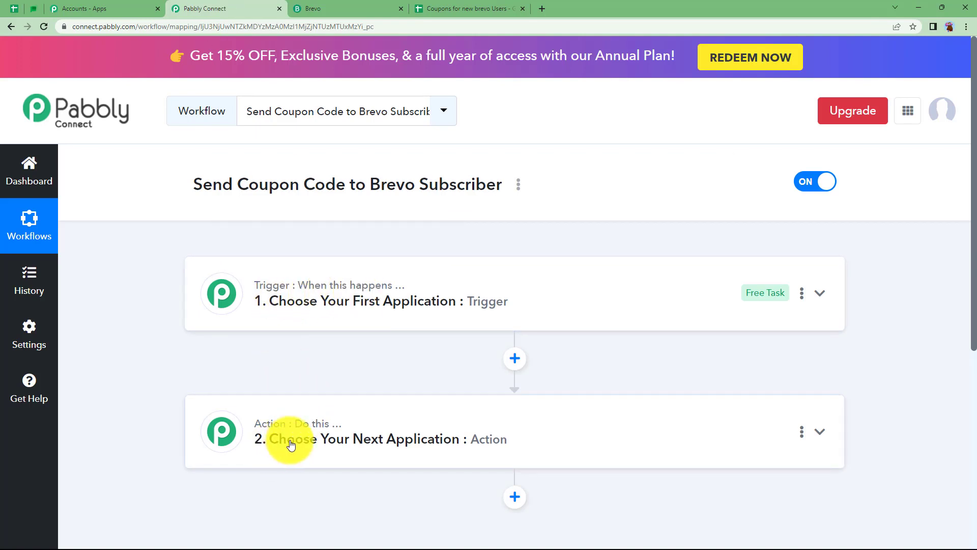
pyautogui.click(291, 304)
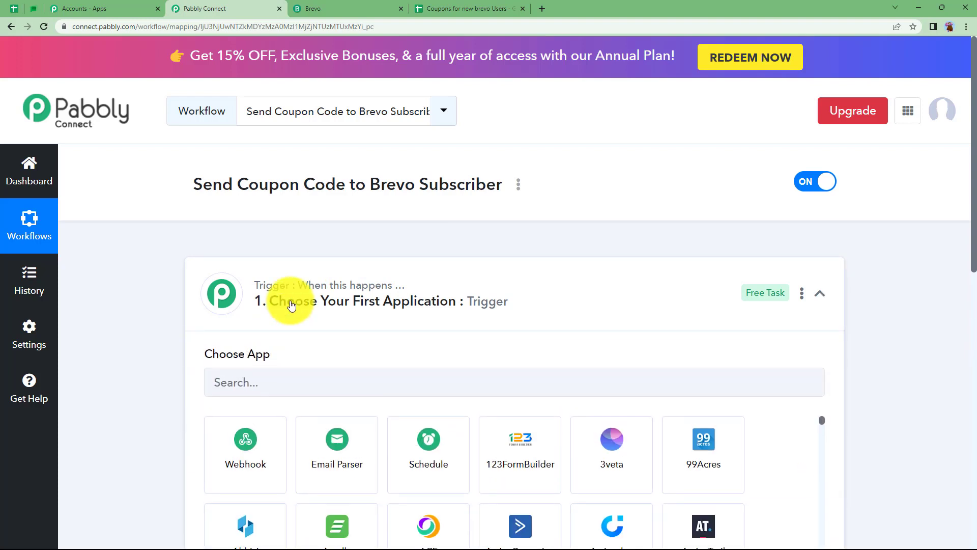
pyautogui.click(307, 387)
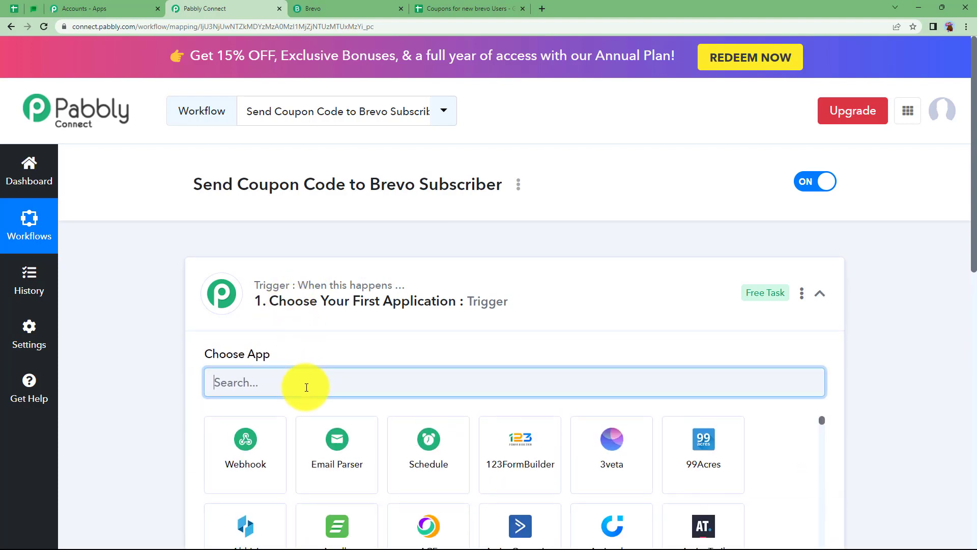
pyautogui.click(327, 319)
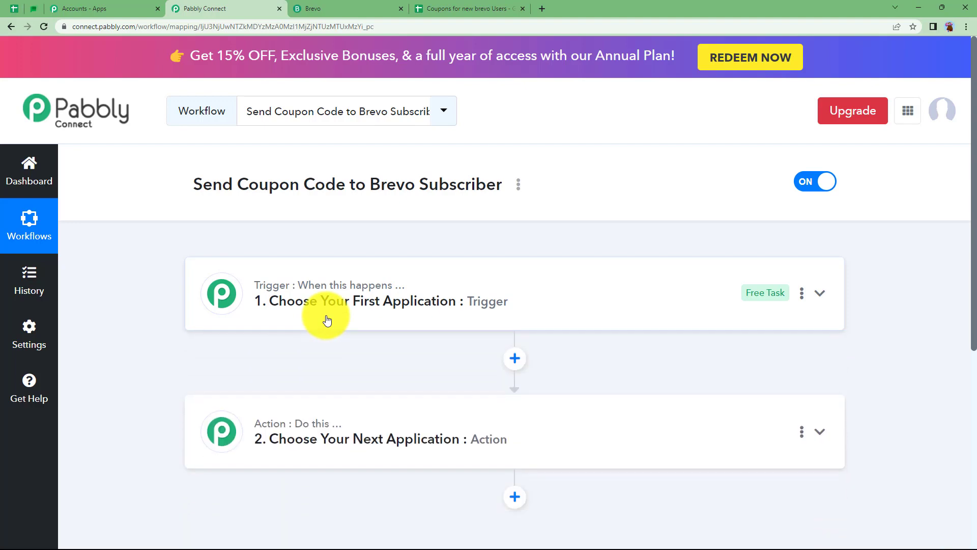
pyautogui.click(328, 306)
# Search 'bre' and choose Brevo as the trigger app.
pyautogui.click(344, 10)
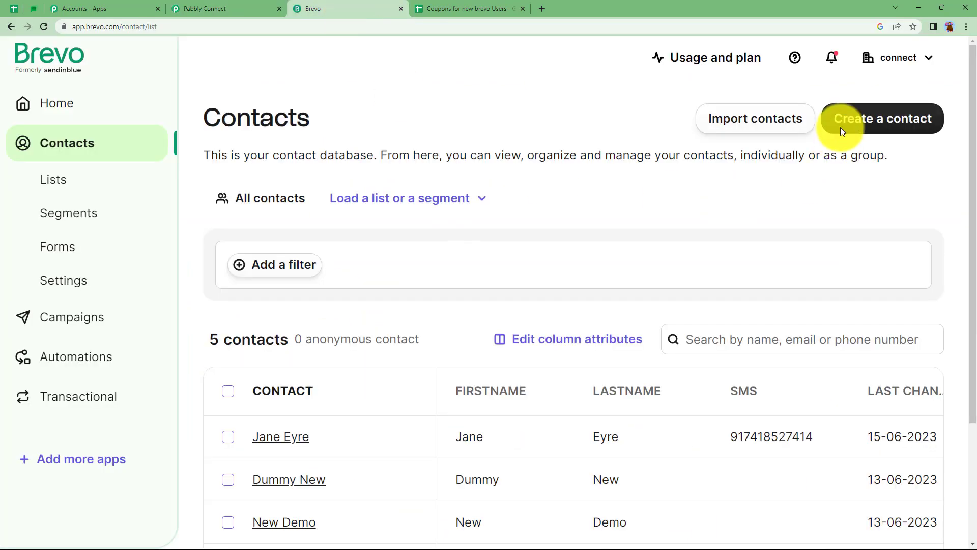
pyautogui.click(239, 9)
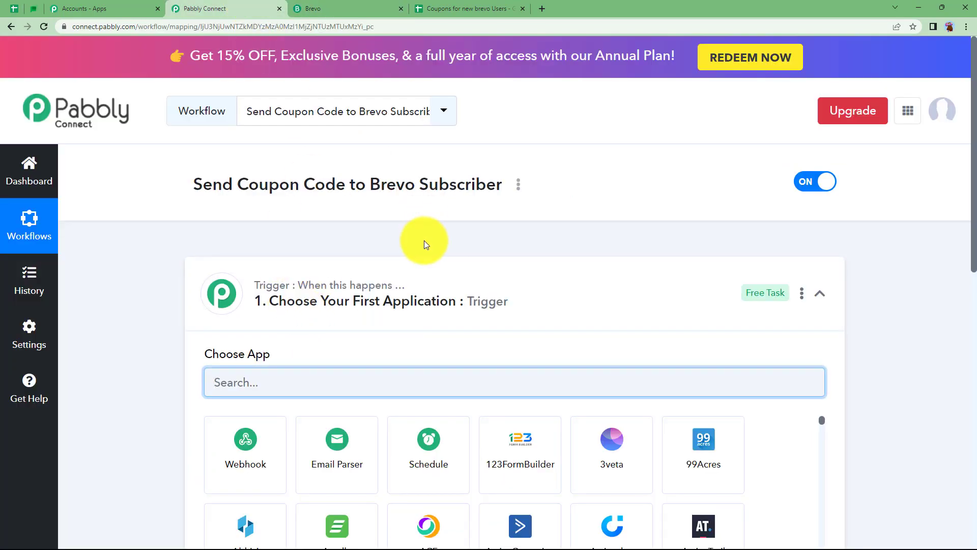
pyautogui.click(343, 370)
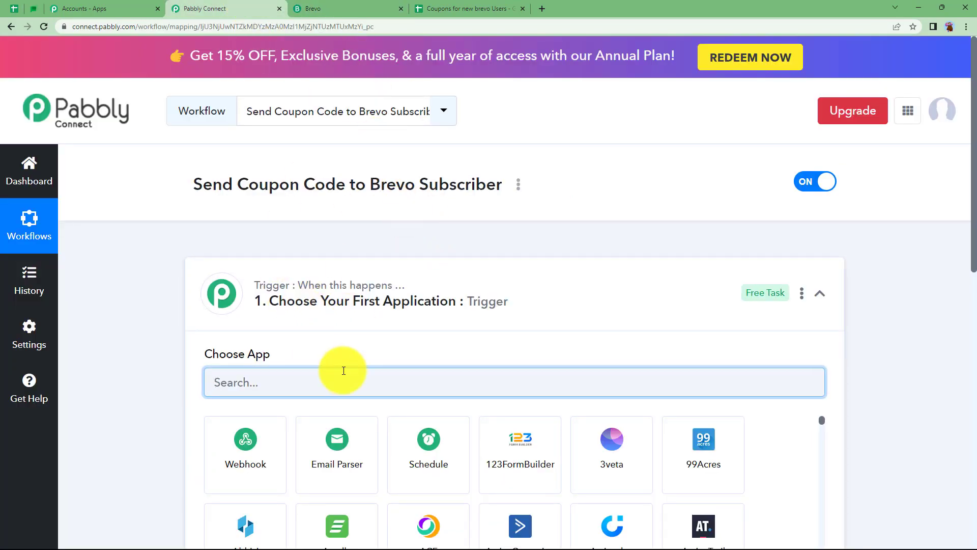
pyautogui.write('bre')
pyautogui.click(417, 465)
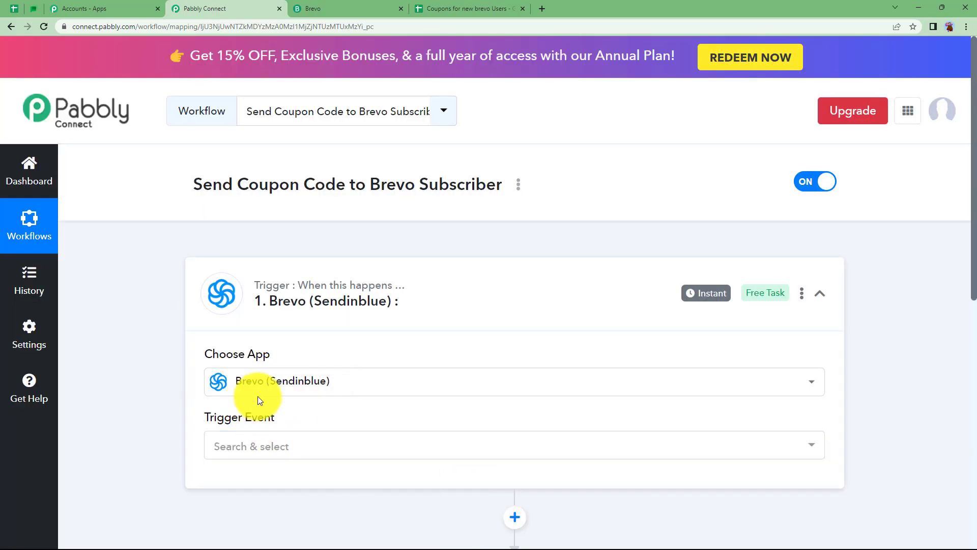
# Set the Brevo trigger event to New Contact Added to a List and review the webhook section.
pyautogui.click(322, 444)
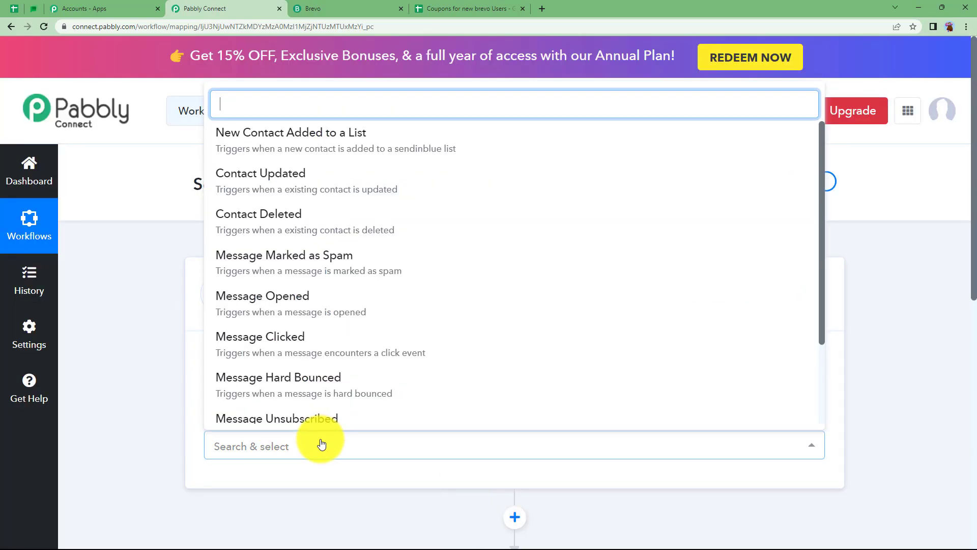
pyautogui.click(346, 136)
pyautogui.click(336, 9)
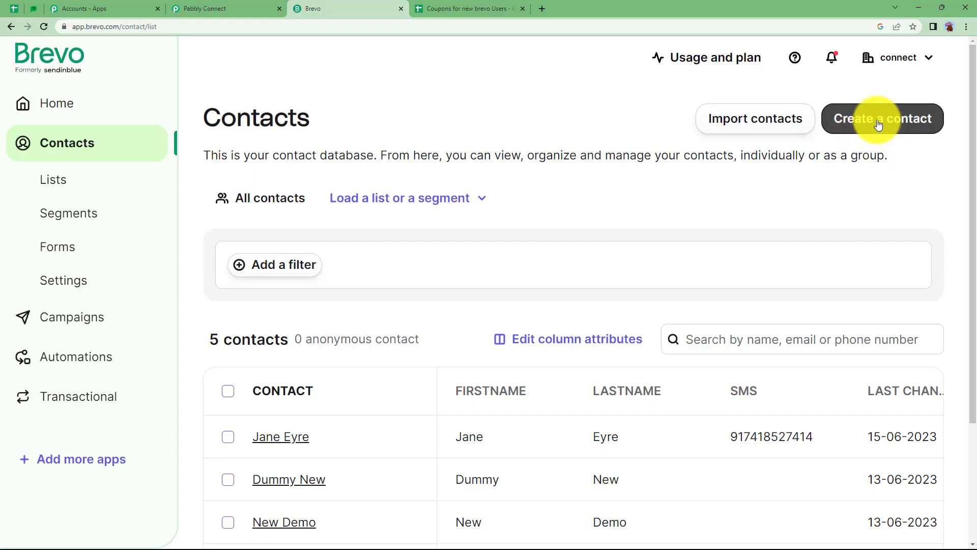
pyautogui.click(176, 5)
pyautogui.scroll(-5, 191, 397)
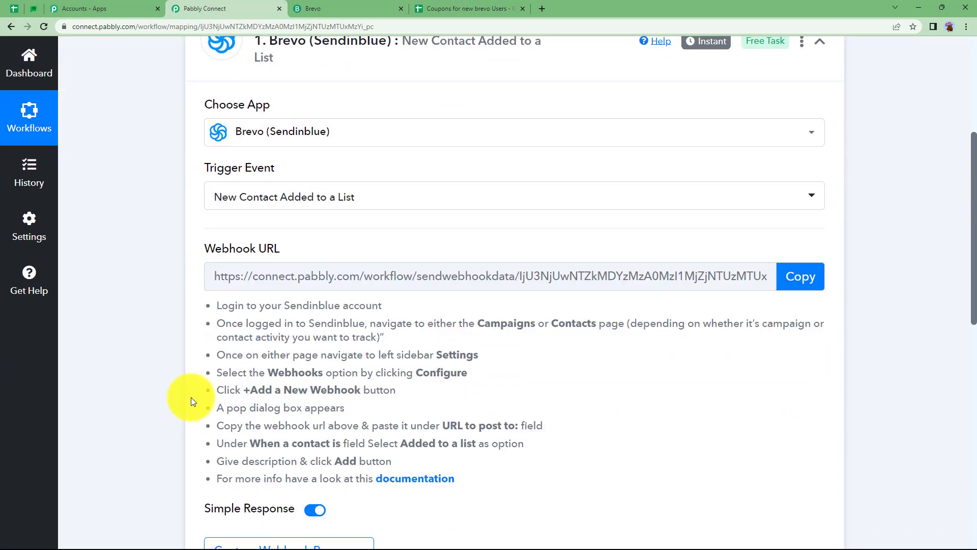
pyautogui.scroll(5, 190, 397)
pyautogui.click(315, 230)
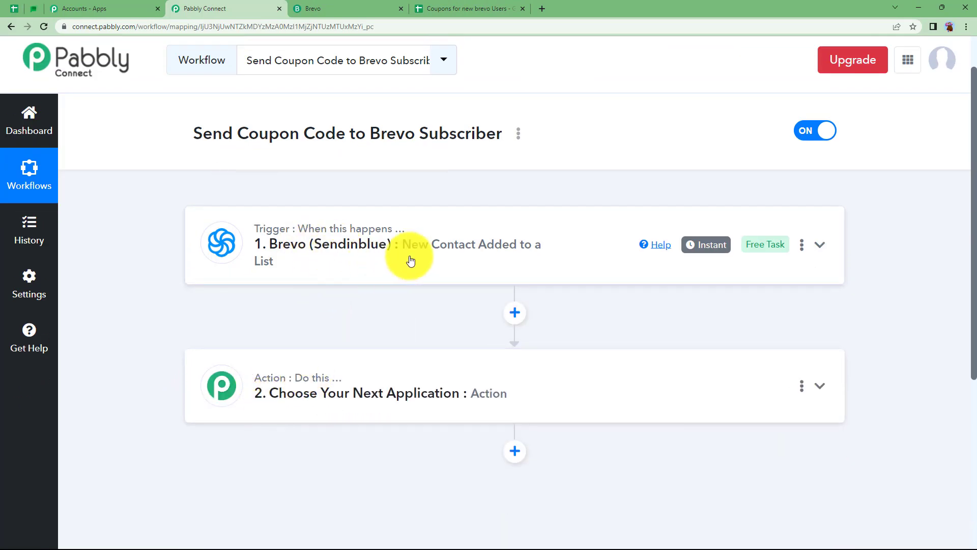
pyautogui.click(342, 396)
pyautogui.click(327, 463)
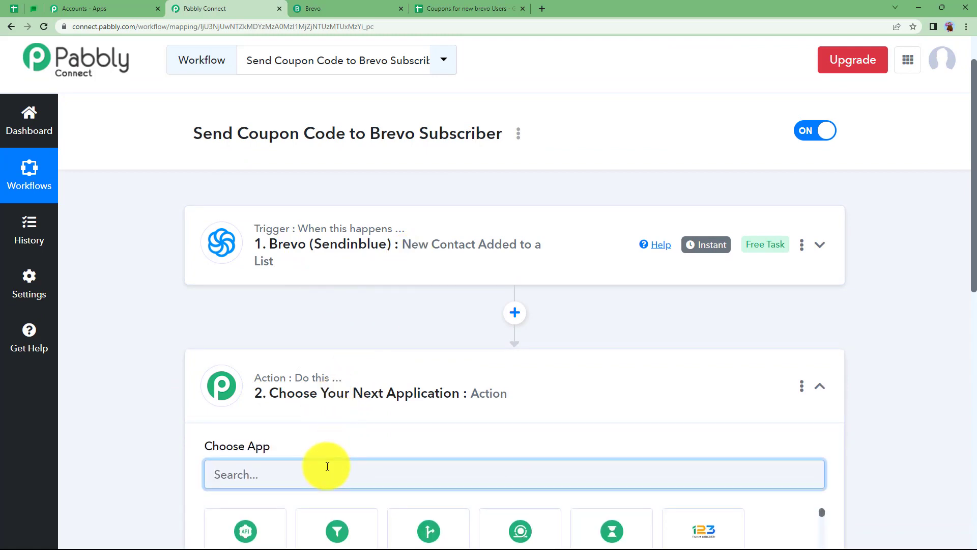
pyautogui.scroll(-2, 239, 403)
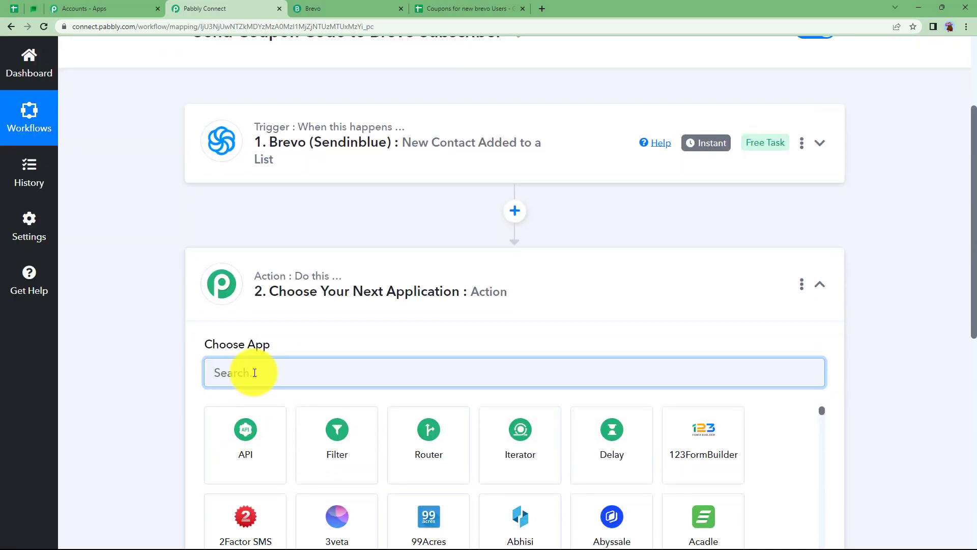
pyautogui.click(300, 294)
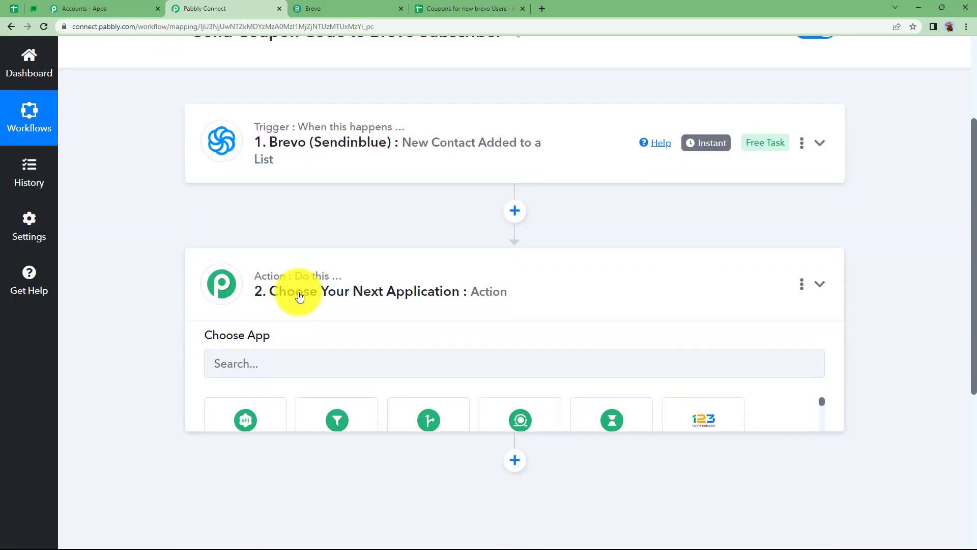
pyautogui.click(302, 290)
pyautogui.click(301, 170)
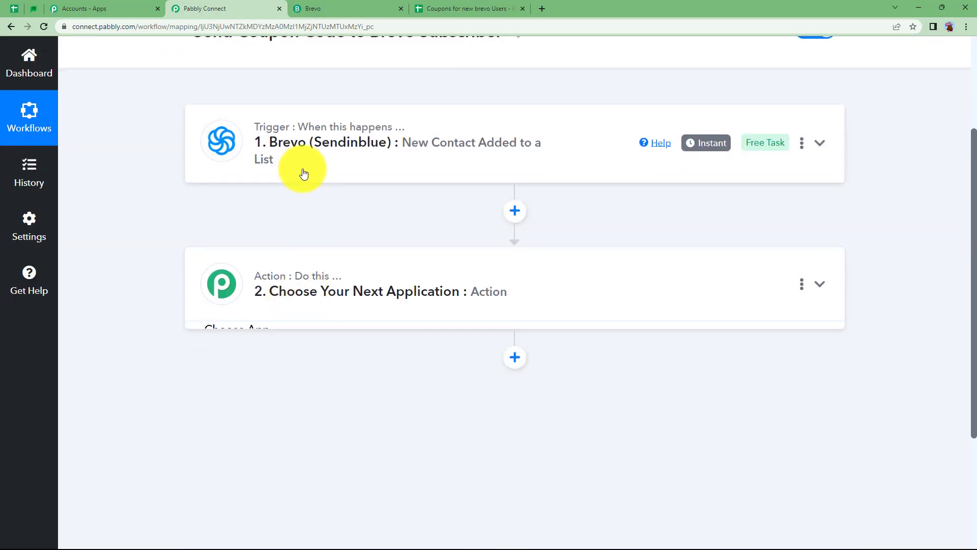
pyautogui.moveTo(203, 299); pyautogui.dragTo(299, 303)
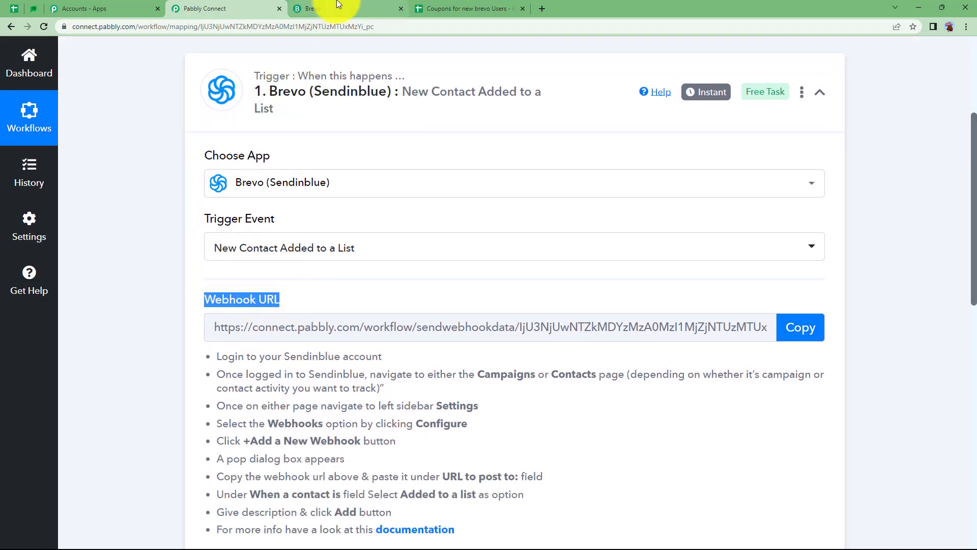
# Read through the Webhook URL setup instructions for the Brevo trigger.
pyautogui.click(168, 187)
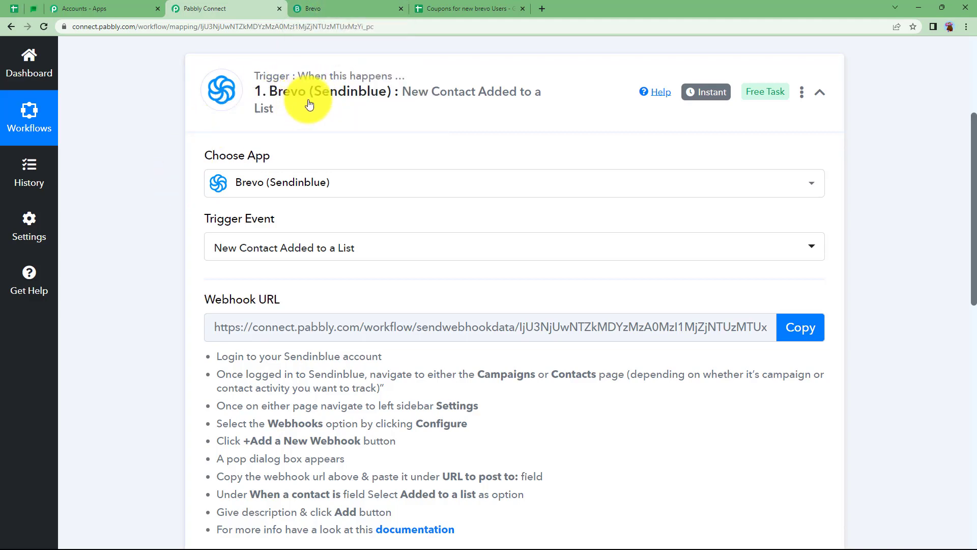
pyautogui.click(359, 9)
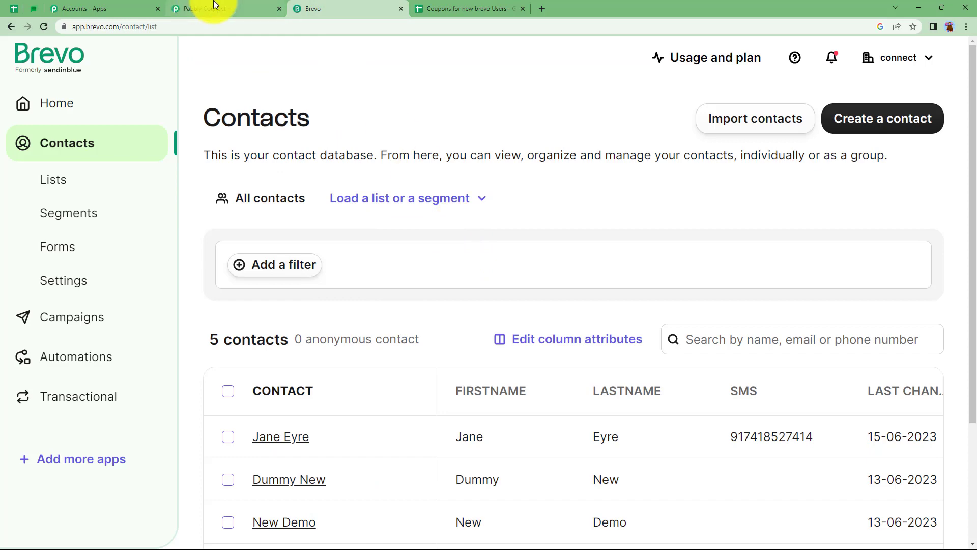
pyautogui.click(219, 8)
pyautogui.scroll(-1, 191, 272)
pyautogui.scroll(-2, 190, 272)
pyautogui.moveTo(211, 252); pyautogui.dragTo(422, 444)
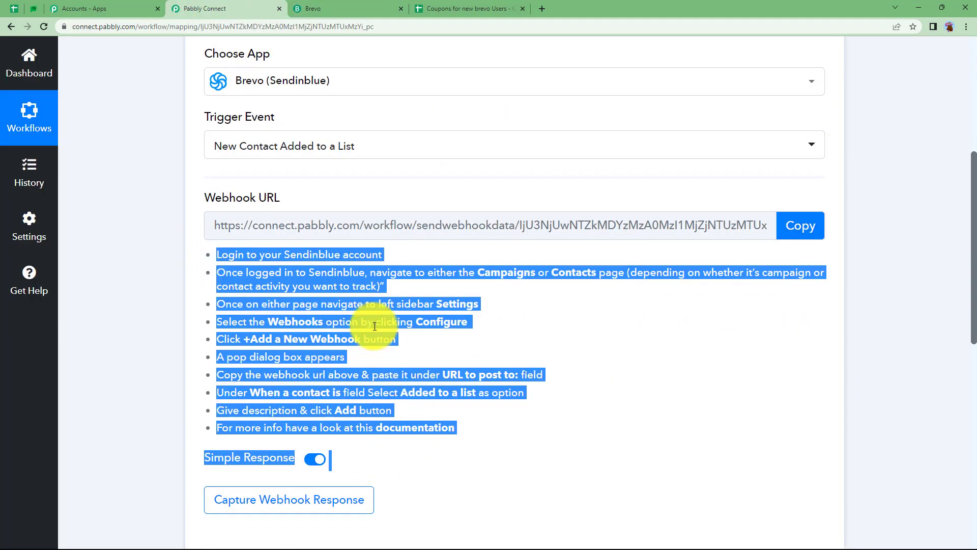
pyautogui.click(398, 344)
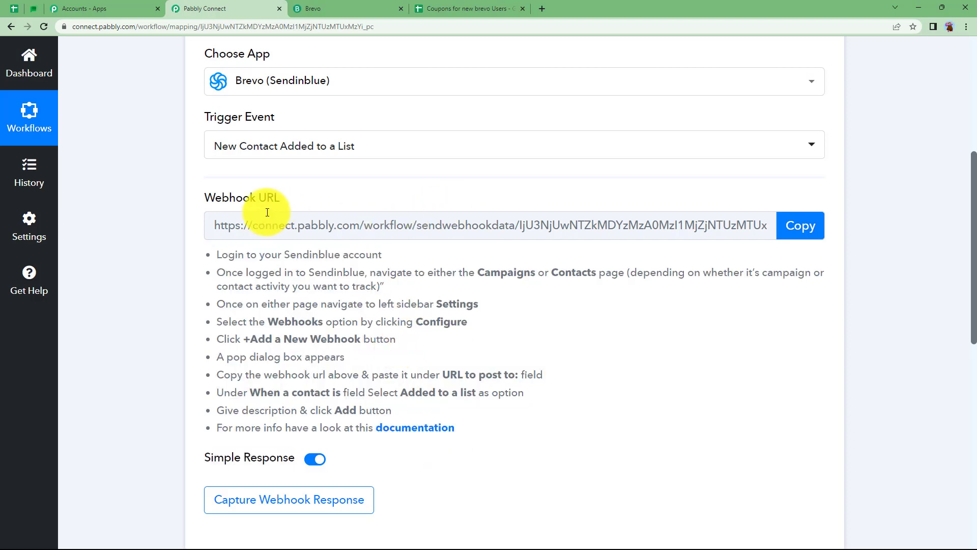
# Copy the trigger's webhook URL for use in Brevo.
pyautogui.click(350, 5)
pyautogui.click(187, 8)
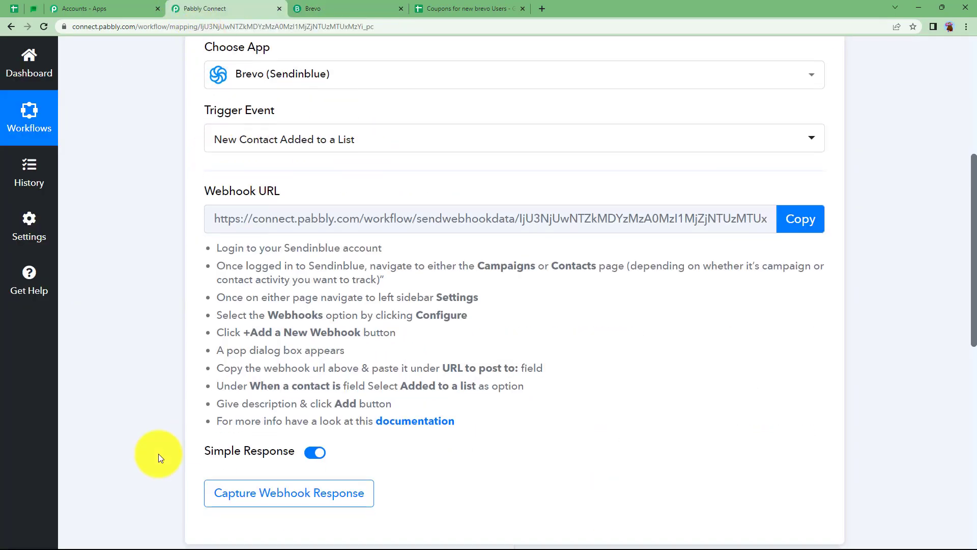
pyautogui.scroll(-3, 243, 387)
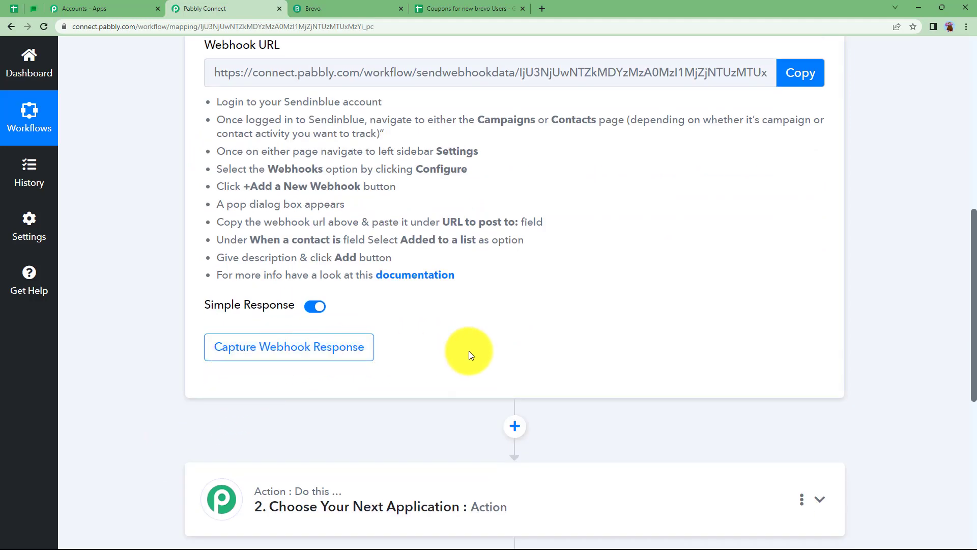
pyautogui.scroll(3, 348, 290)
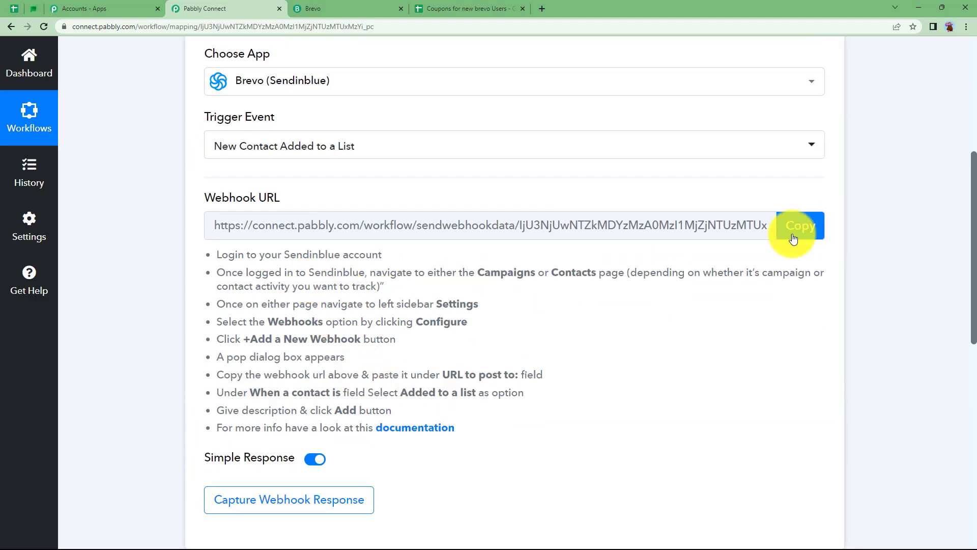
pyautogui.click(807, 225)
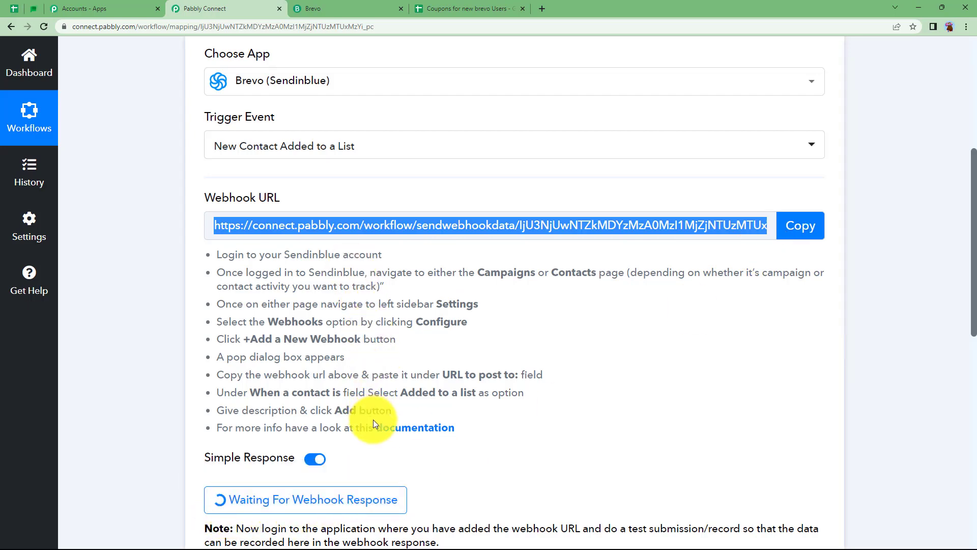
# Under Brevo Contacts > Settings > Webhooks, delete the Contact Deleted webhook.
pyautogui.click(326, 9)
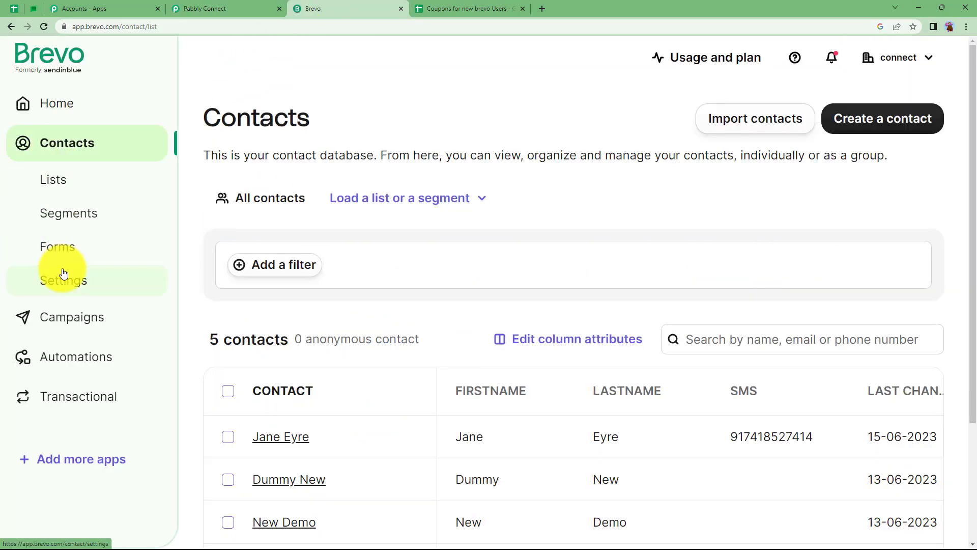
pyautogui.click(60, 285)
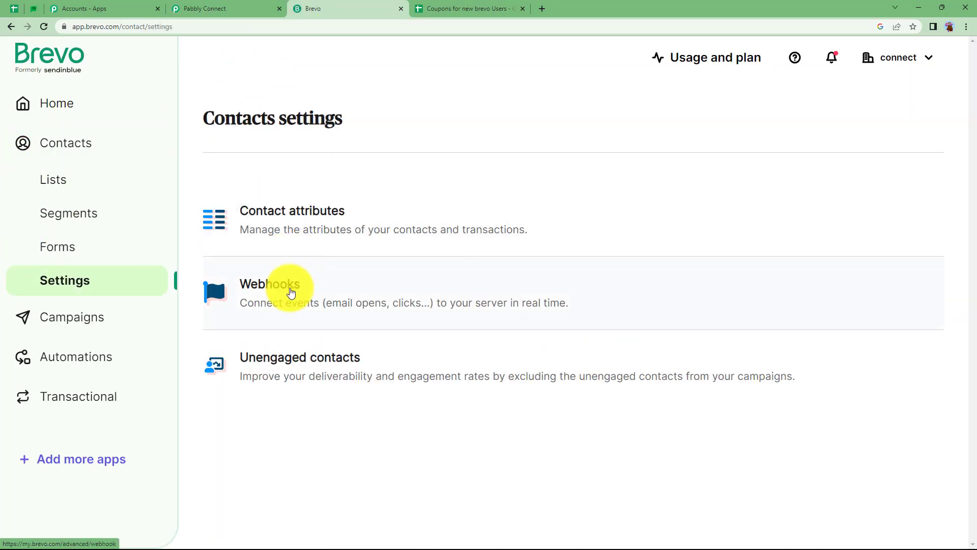
pyautogui.click(290, 292)
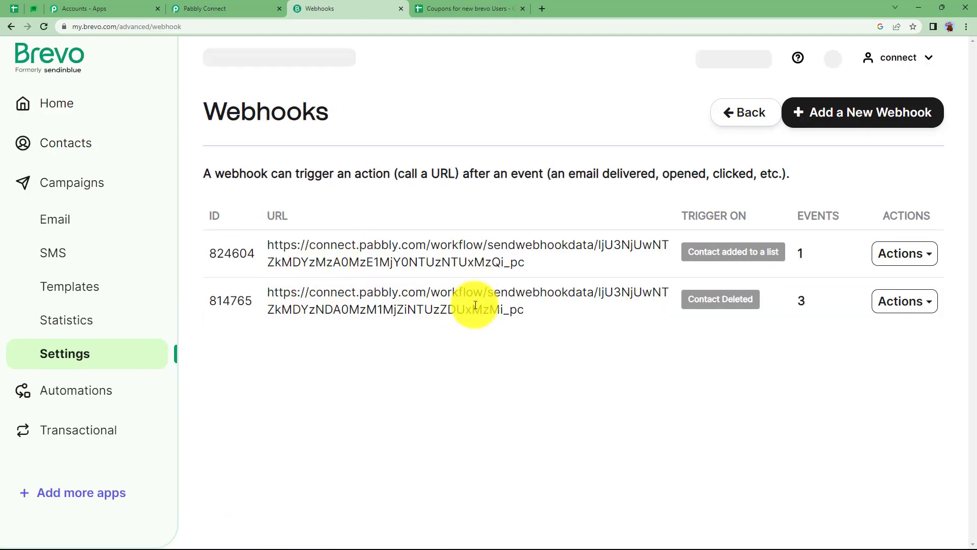
pyautogui.click(928, 304)
pyautogui.click(890, 406)
pyautogui.click(627, 186)
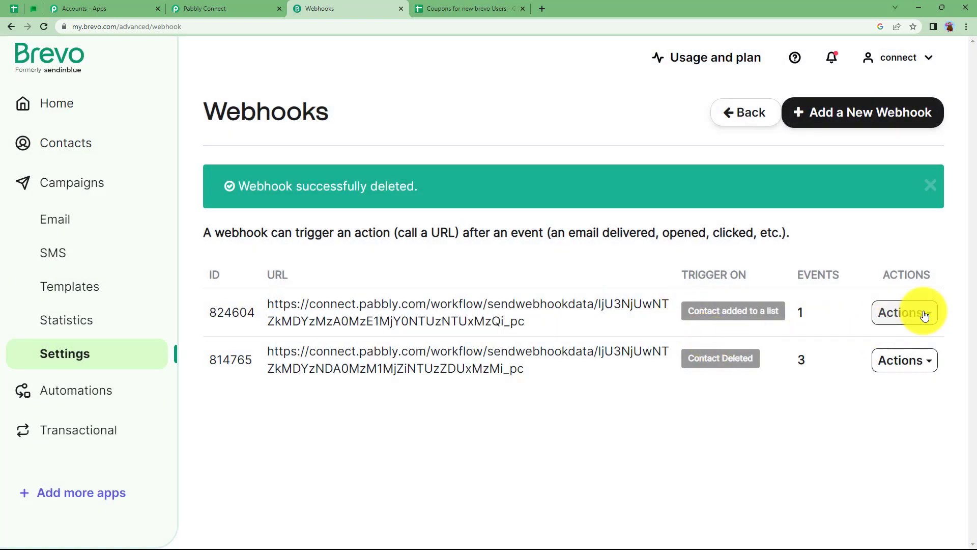
pyautogui.click(925, 315)
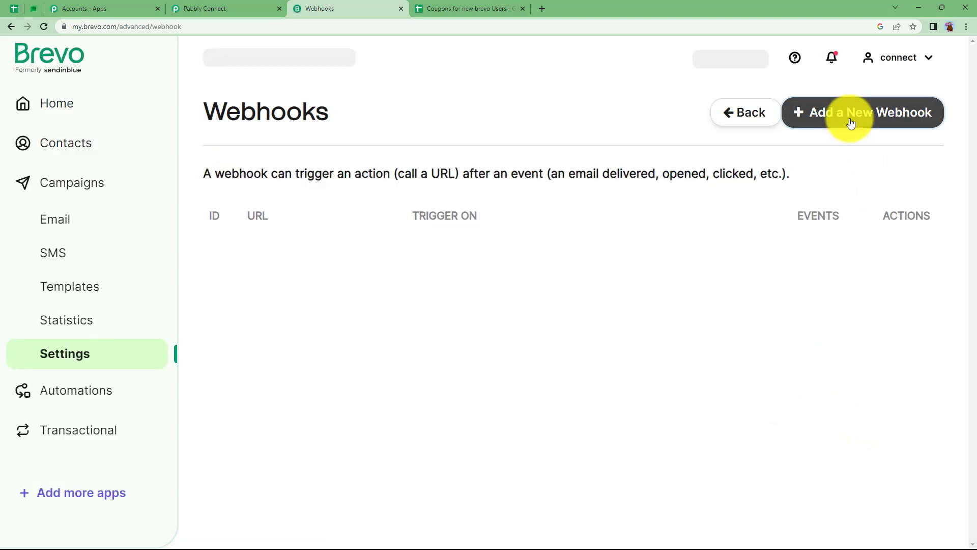
# Add a Brevo webhook posting to the pasted Pabbly URL on 'Added to a list' and save it.
pyautogui.click(850, 124)
pyautogui.click(688, 83)
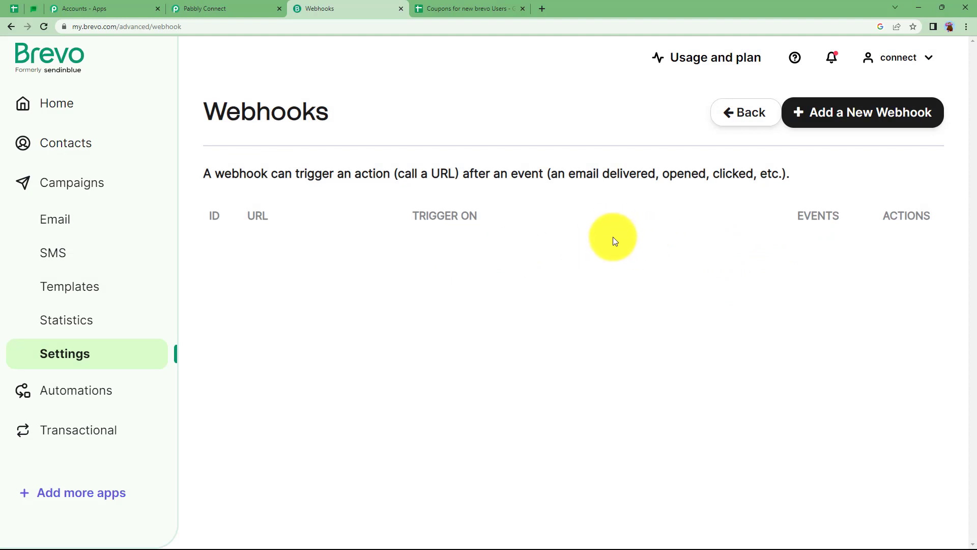
pyautogui.click(832, 122)
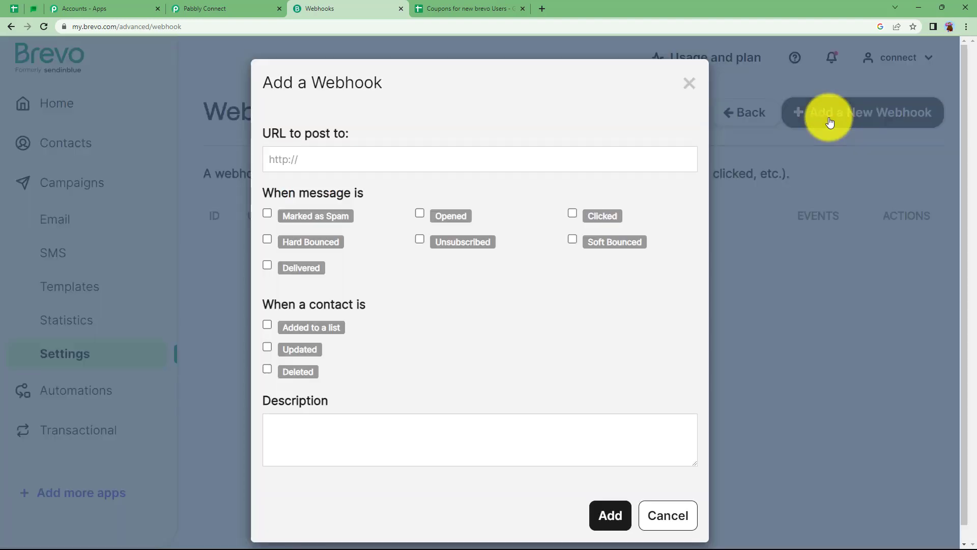
pyautogui.click(406, 163)
pyautogui.hotkey('ctrl', 'v')
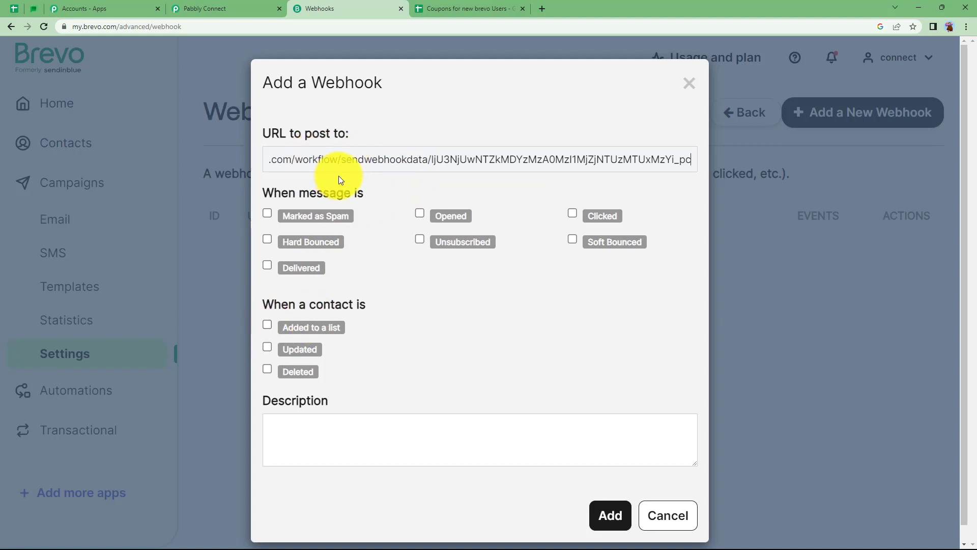
pyautogui.click(267, 324)
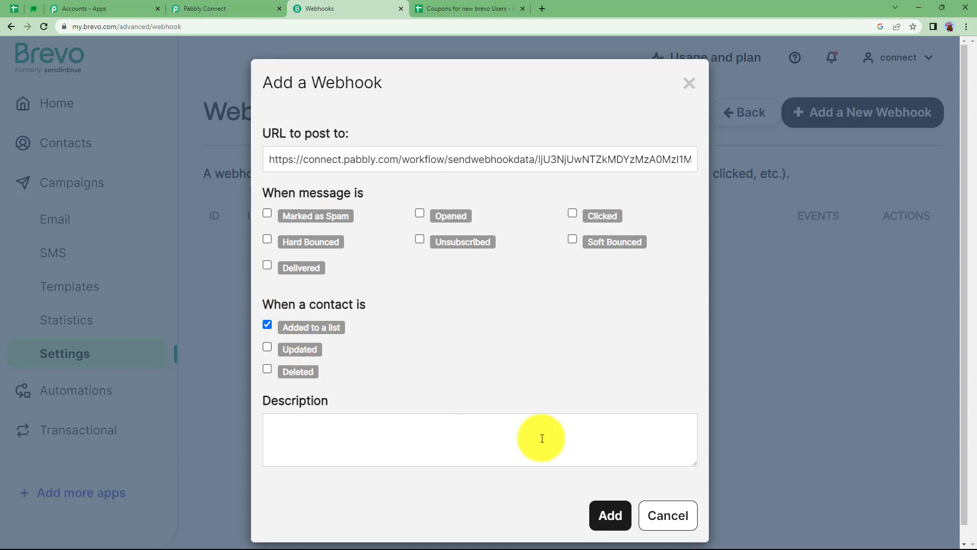
pyautogui.click(606, 516)
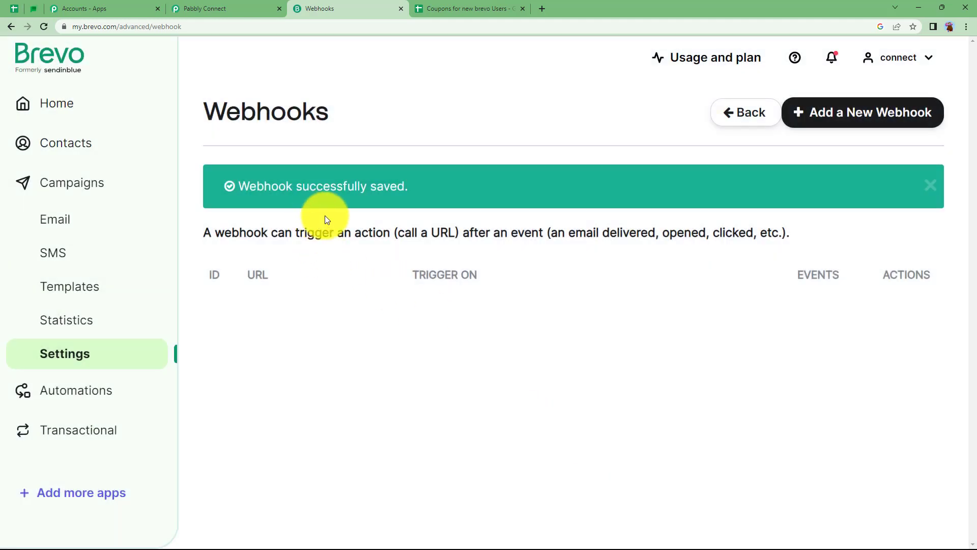
pyautogui.click(219, 7)
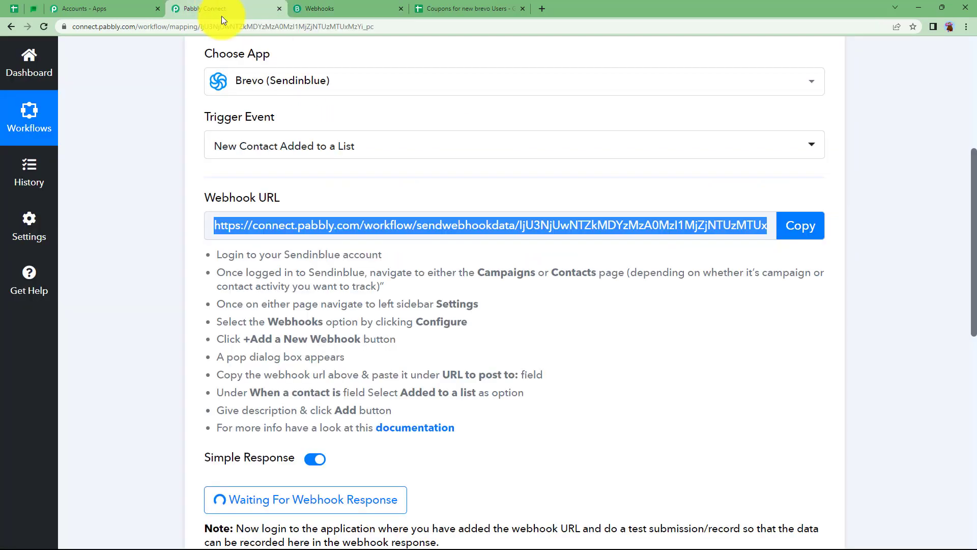
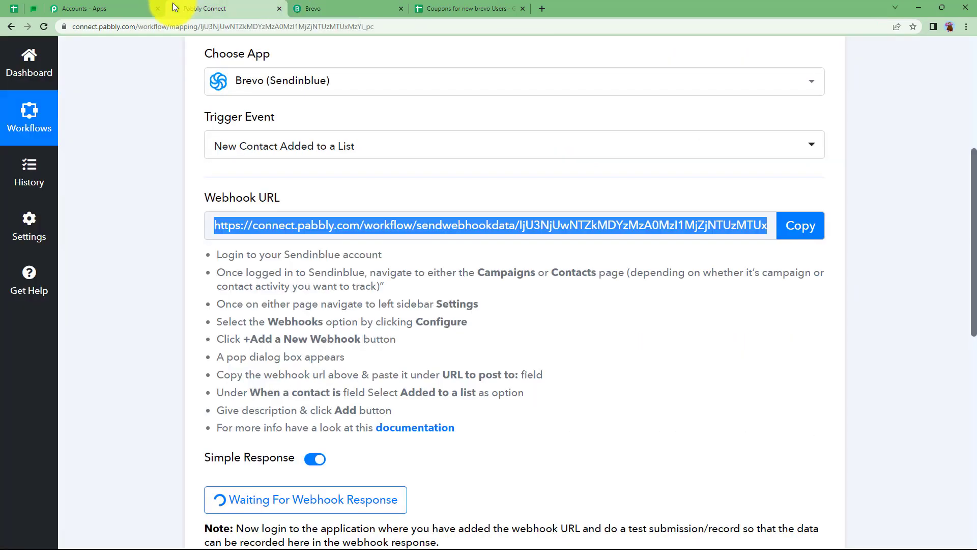
# Scroll through the Brevo New Contact Added to a List trigger while it waits for a webhook response.
pyautogui.scroll(-3, 256, 448)
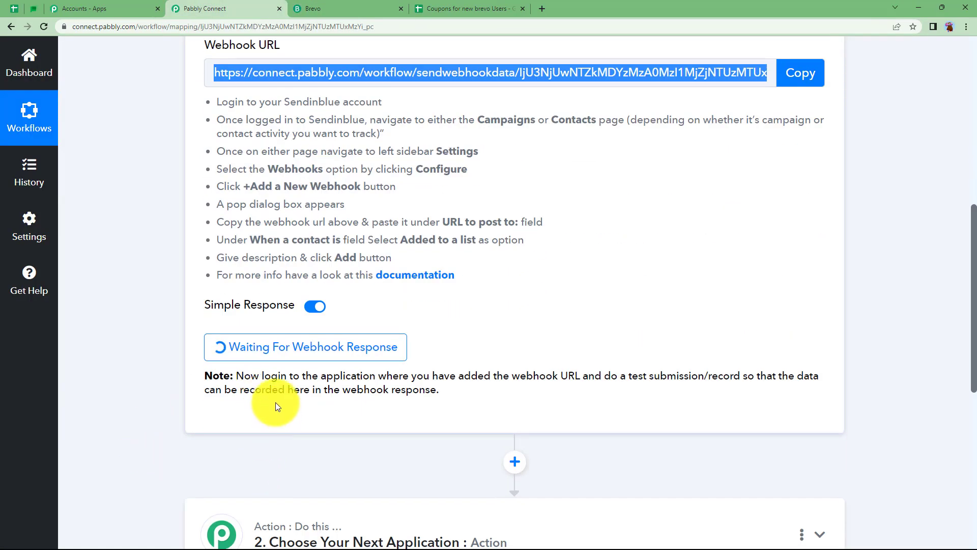
# Start a new Brevo contact and fill in its email, last name, first name and phone number.
pyautogui.click(316, 9)
pyautogui.click(920, 122)
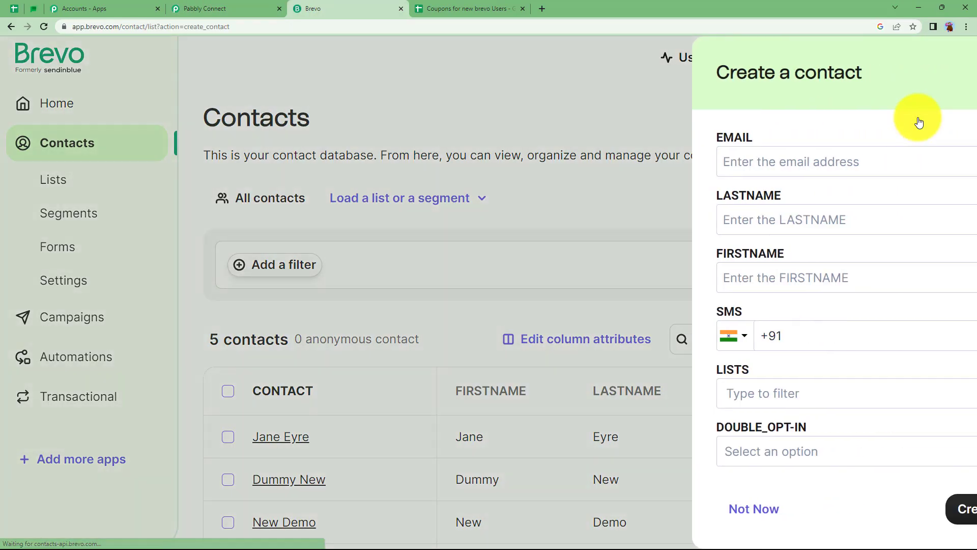
pyautogui.click(737, 163)
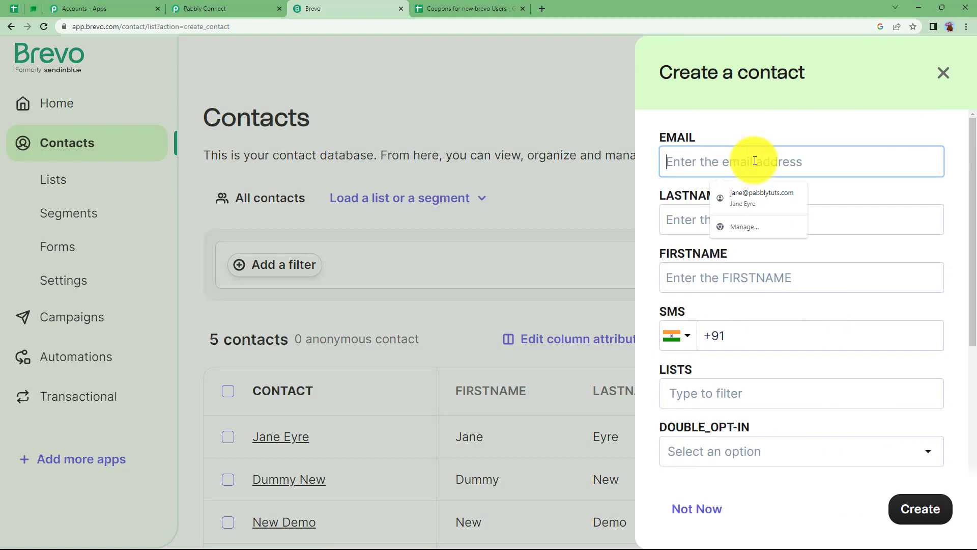
pyautogui.click(762, 220)
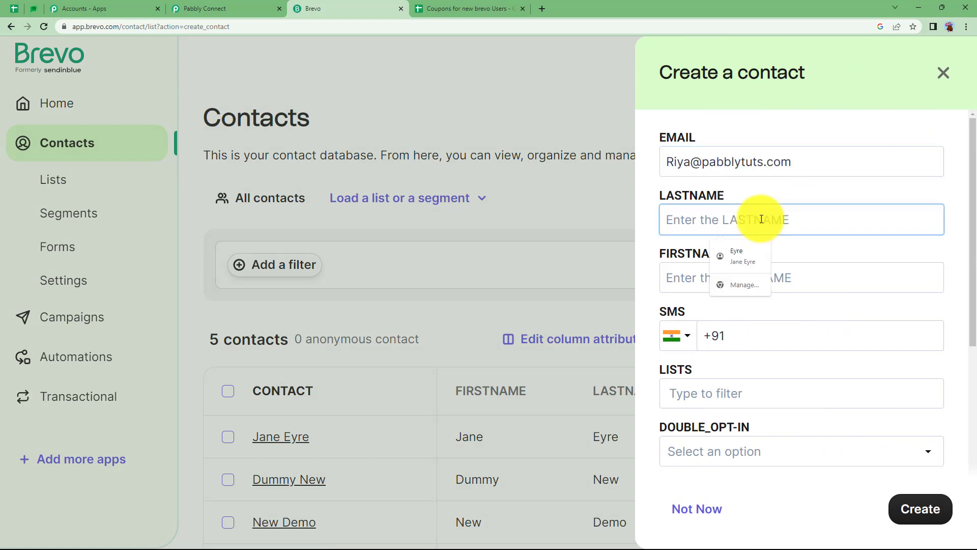
pyautogui.click(772, 269)
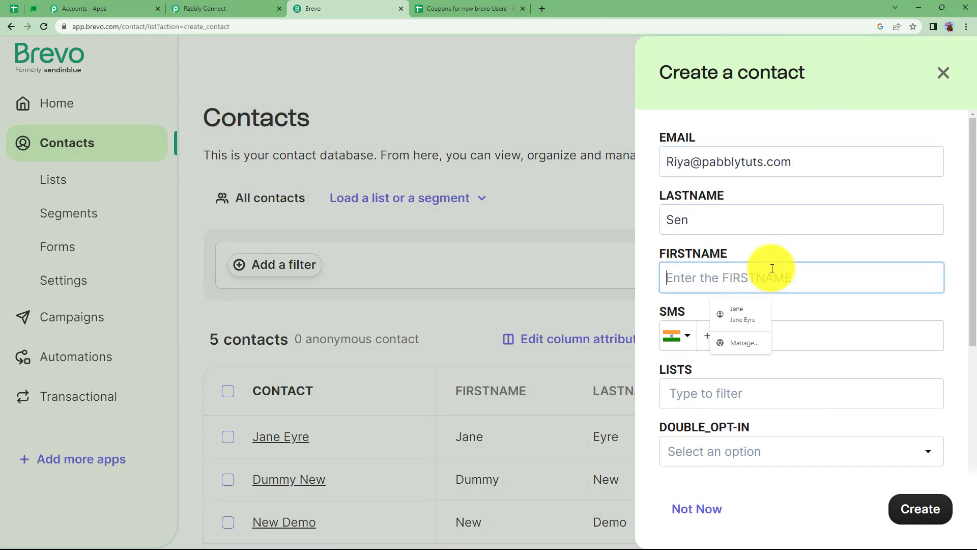
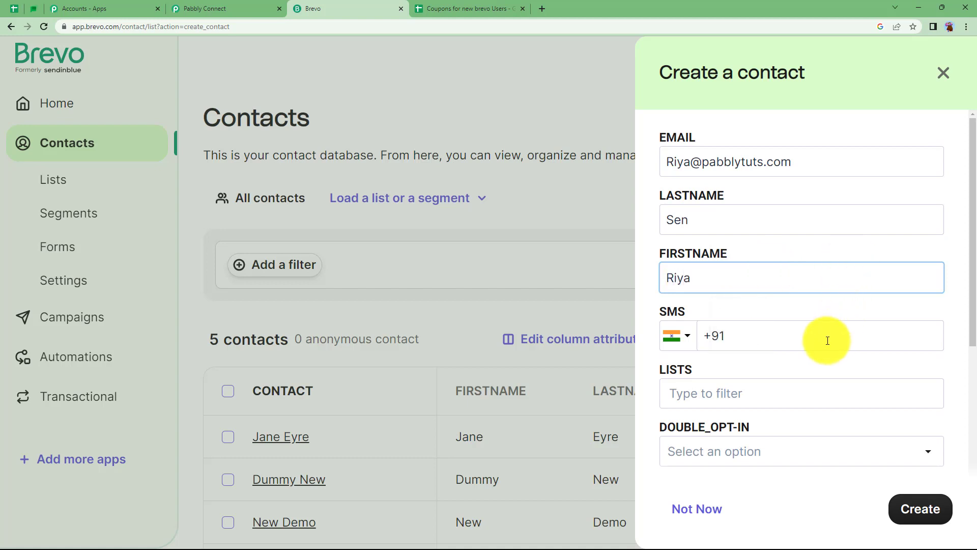
pyautogui.click(817, 333)
# Put the contact on the Stackform list only, save it, and return to Pabbly Connect.
pyautogui.click(723, 397)
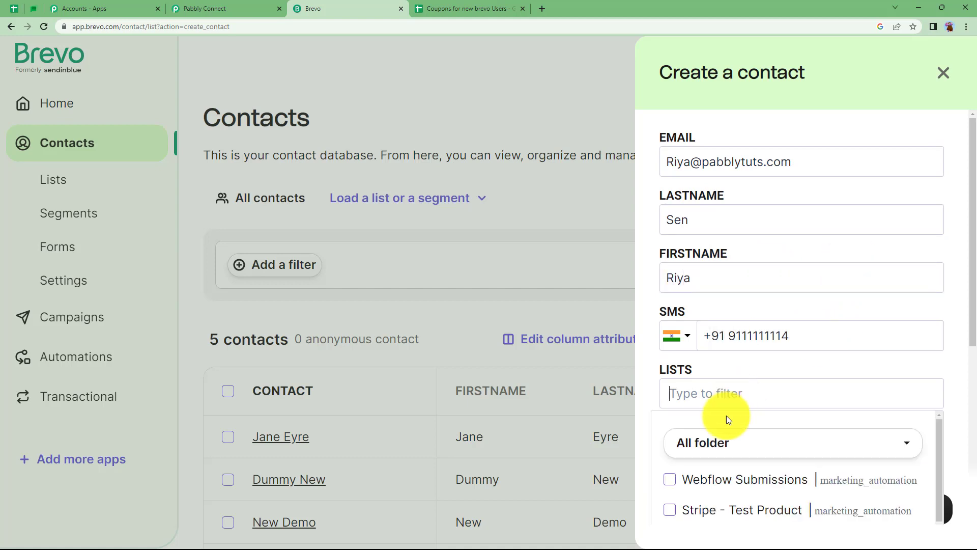
pyautogui.click(720, 479)
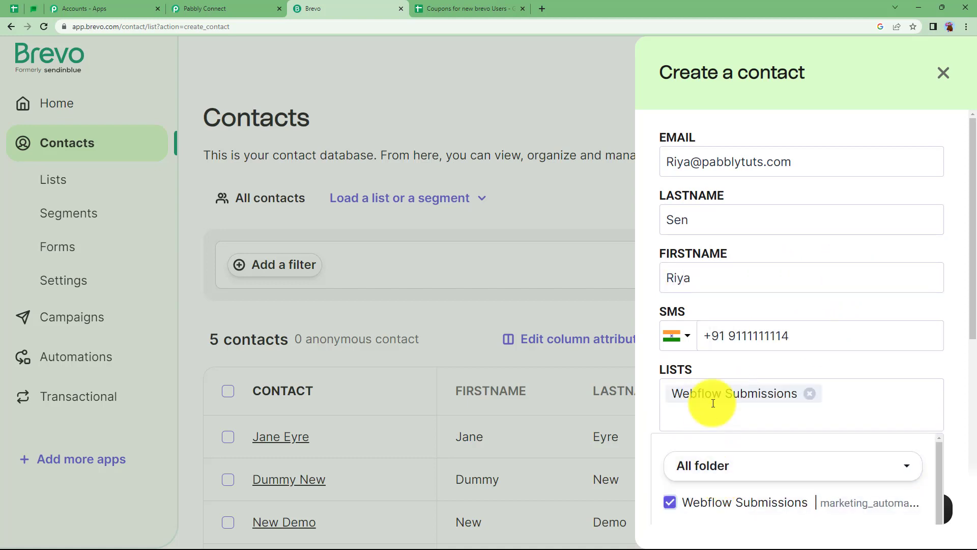
pyautogui.click(812, 395)
pyautogui.scroll(-2, 741, 278)
pyautogui.click(733, 289)
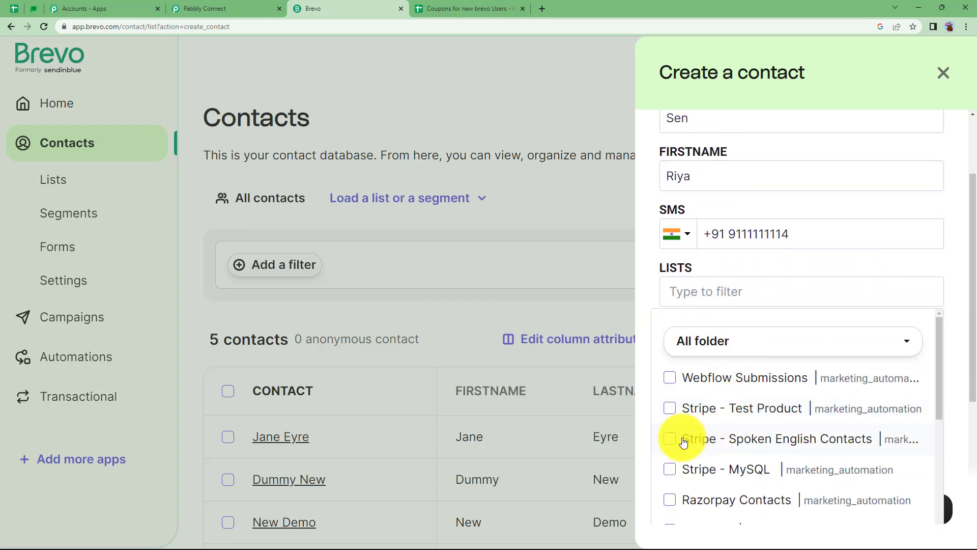
pyautogui.scroll(-6, 676, 465)
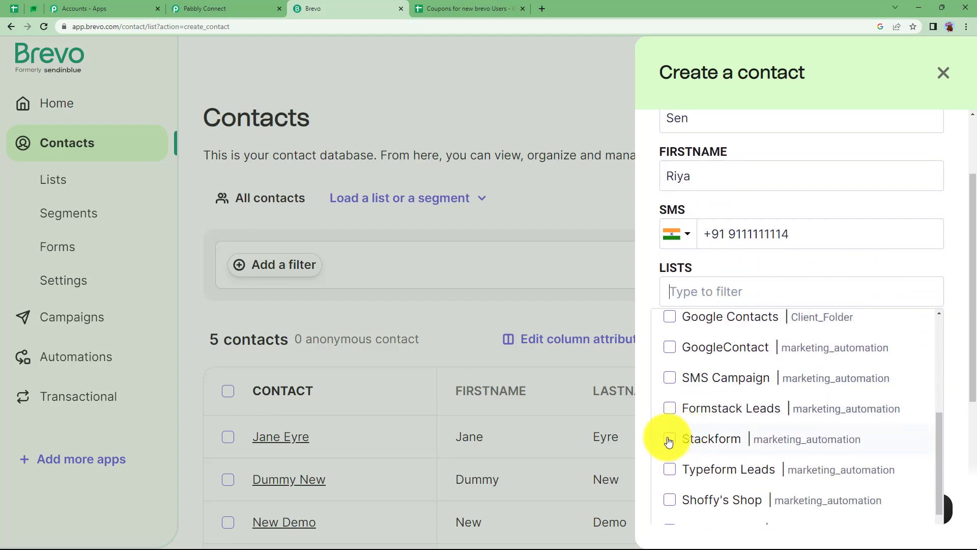
pyautogui.click(669, 440)
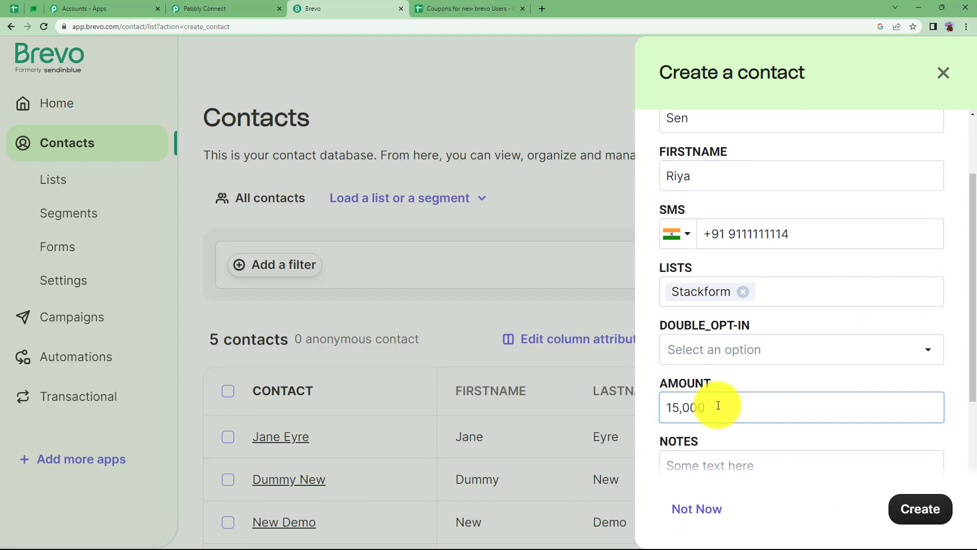
pyautogui.scroll(-4, 718, 405)
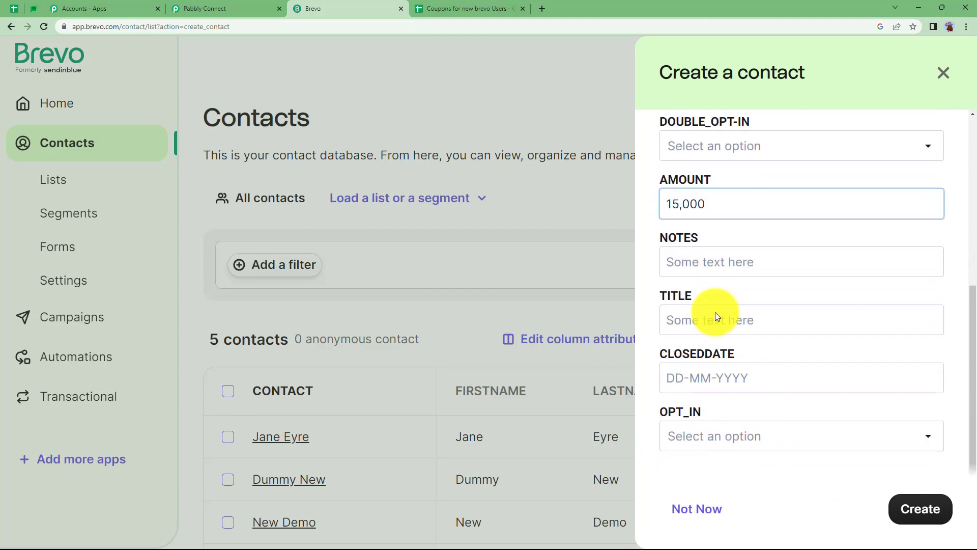
pyautogui.click(893, 509)
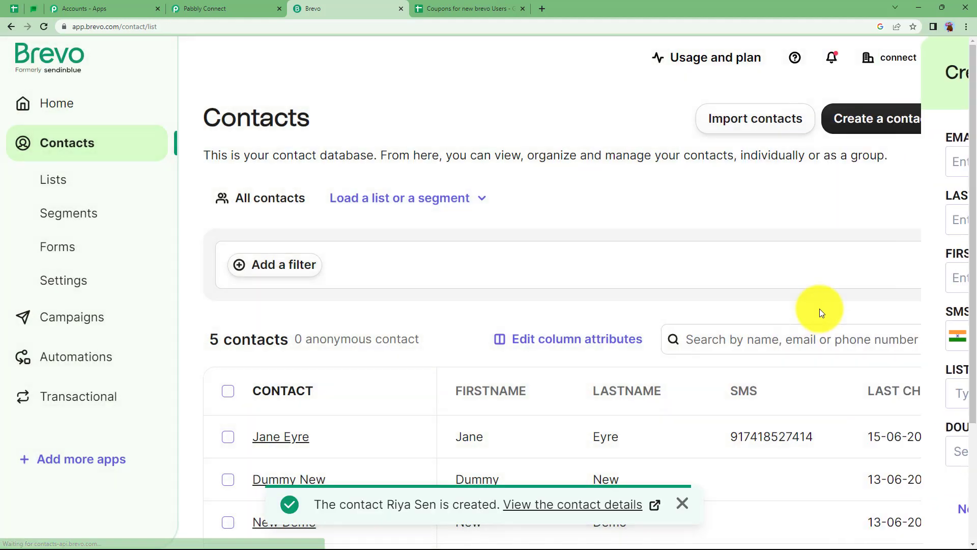
pyautogui.scroll(-1, 398, 443)
pyautogui.scroll(-3, 398, 444)
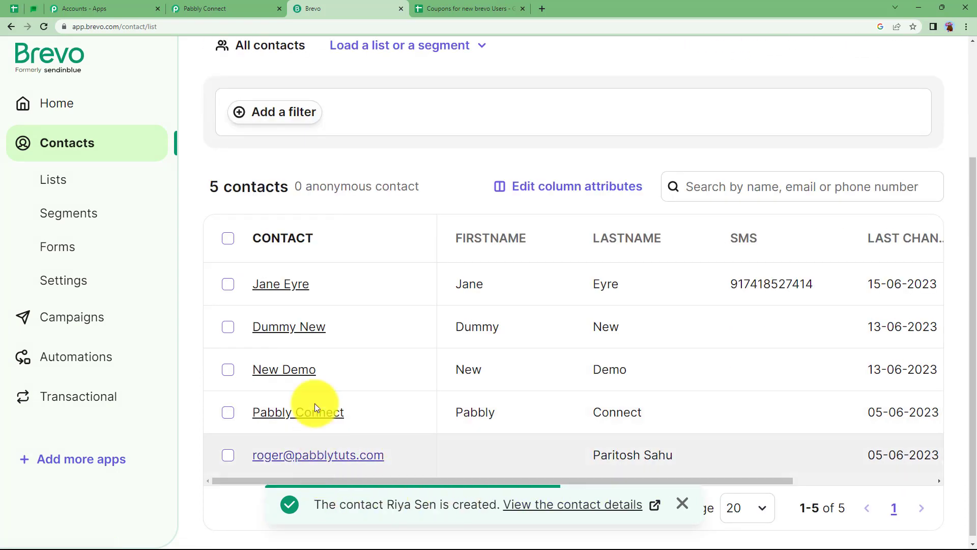
pyautogui.click(188, 10)
pyautogui.scroll(-3, 143, 412)
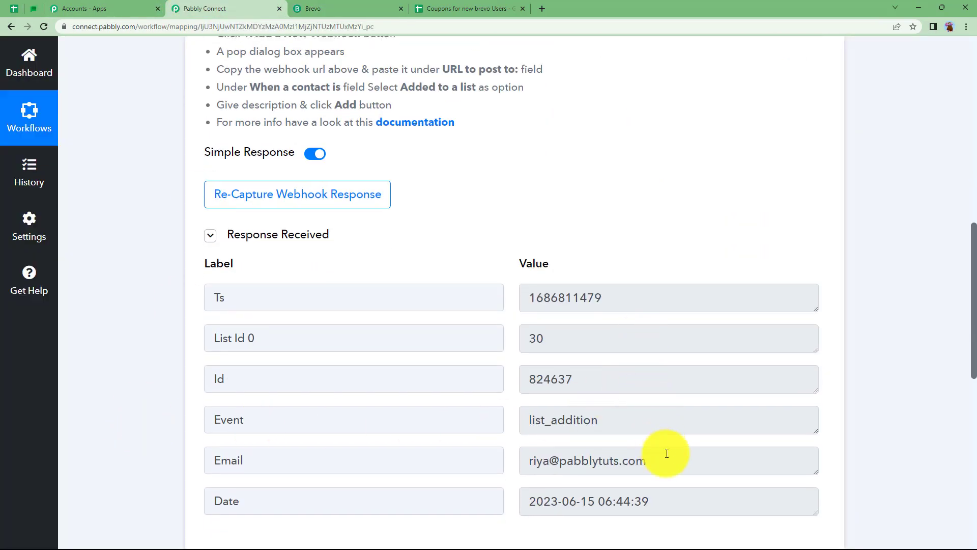
# Review the captured contact email in Response Received, then collapse the Brevo trigger step.
pyautogui.moveTo(665, 461); pyautogui.dragTo(497, 494)
pyautogui.click(513, 481)
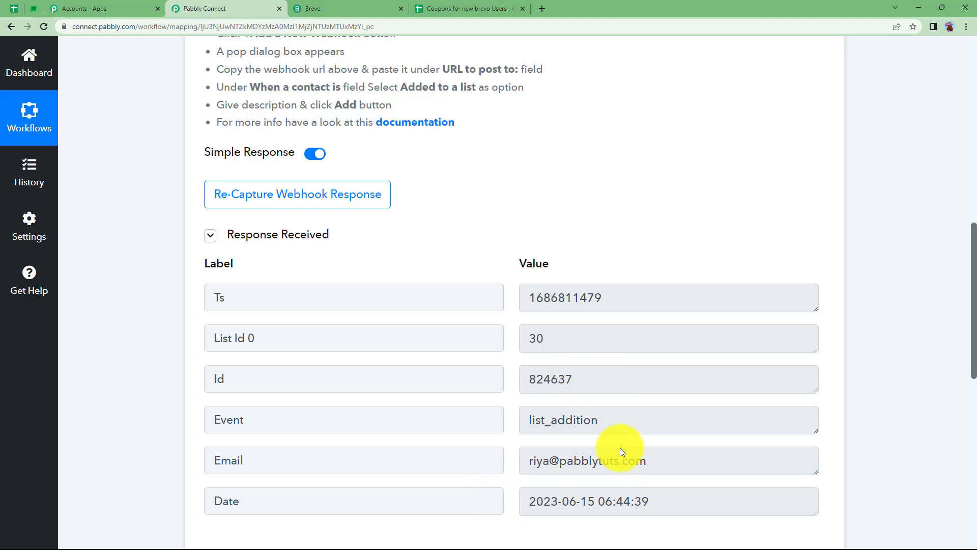
pyautogui.moveTo(655, 463); pyautogui.dragTo(511, 478)
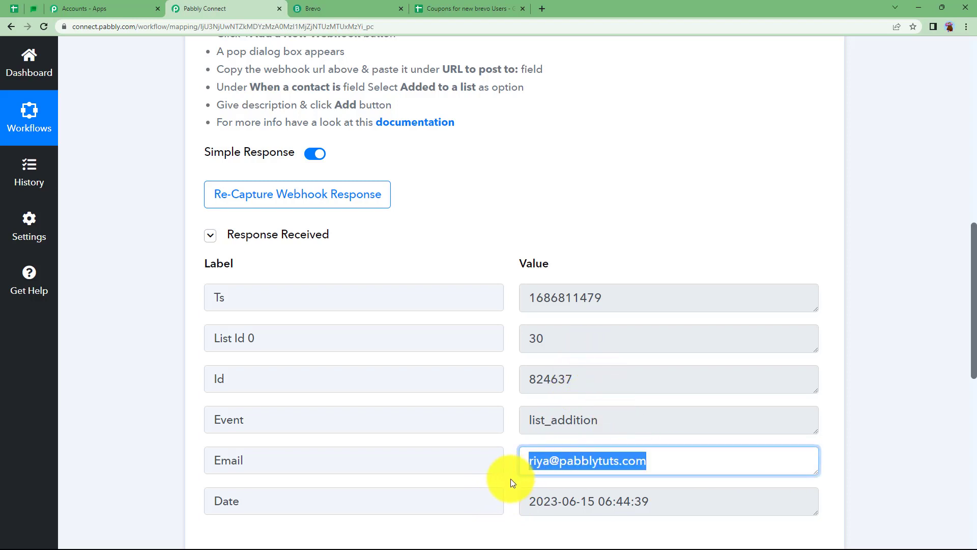
pyautogui.click(142, 421)
pyautogui.scroll(-4, 143, 421)
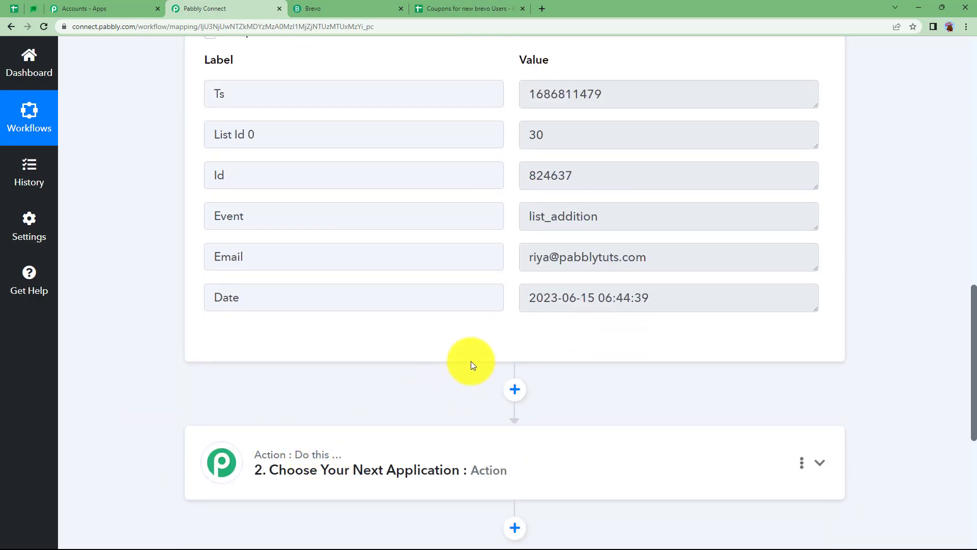
pyautogui.scroll(3, 472, 362)
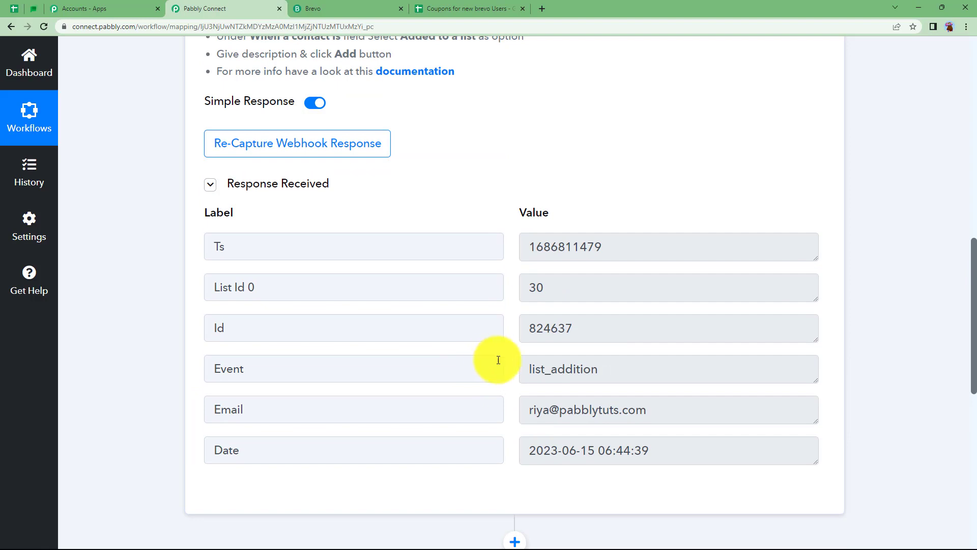
pyautogui.click(698, 406)
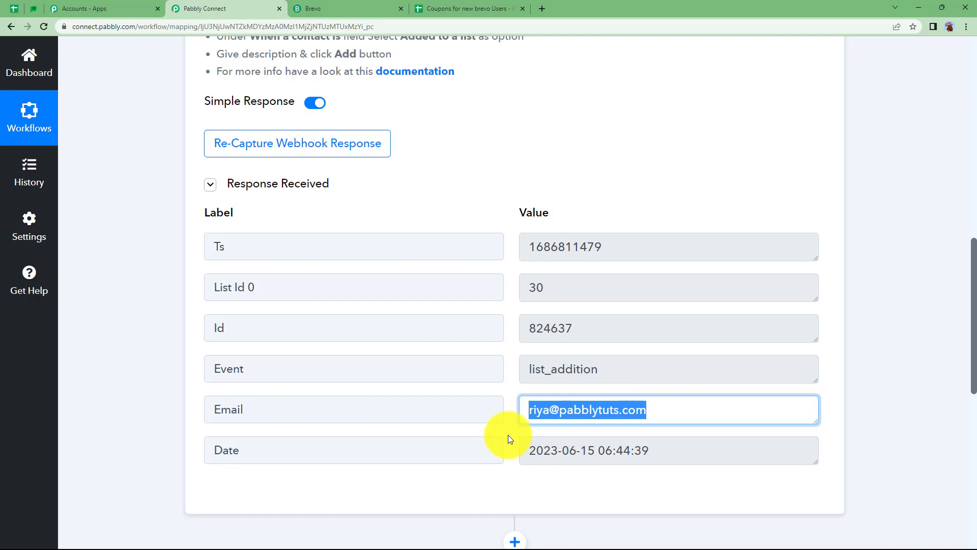
pyautogui.click(663, 411)
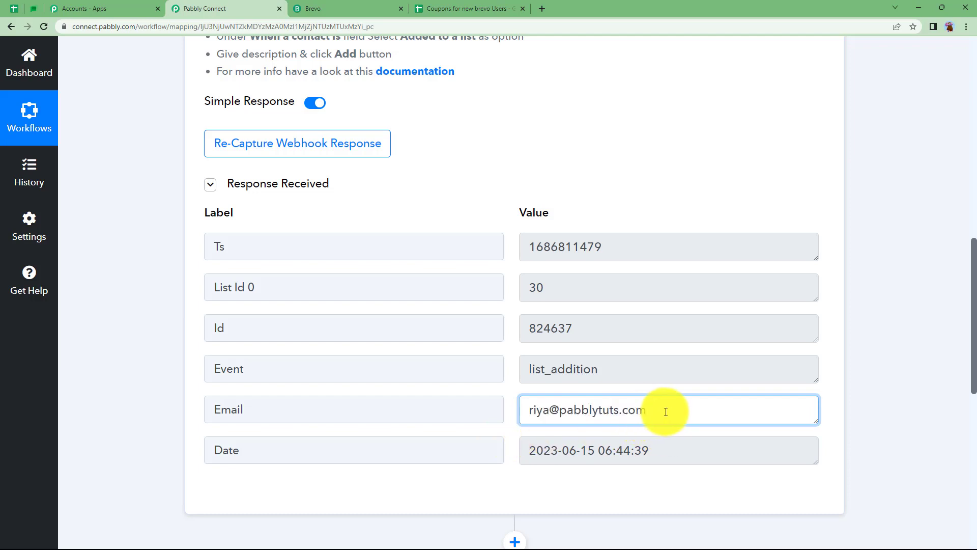
pyautogui.click(155, 466)
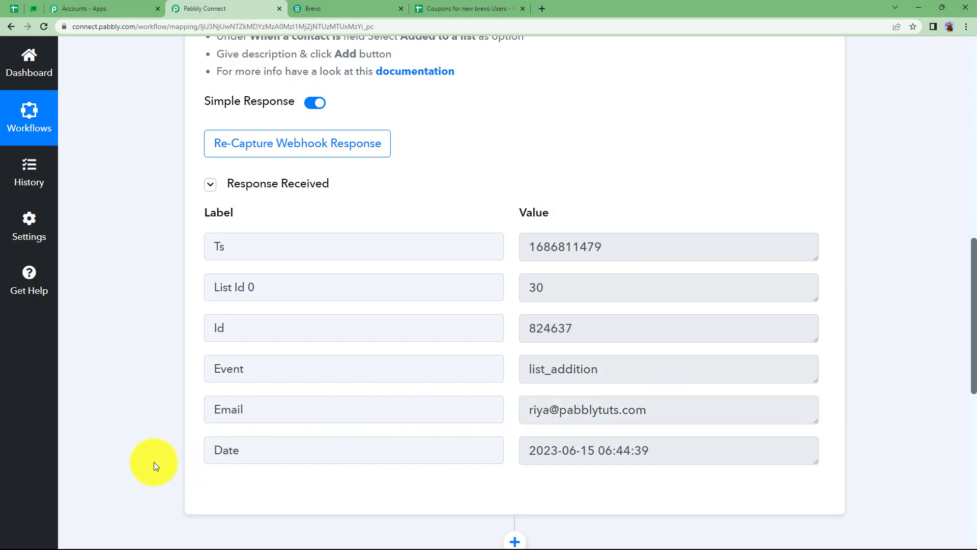
pyautogui.scroll(9, 192, 460)
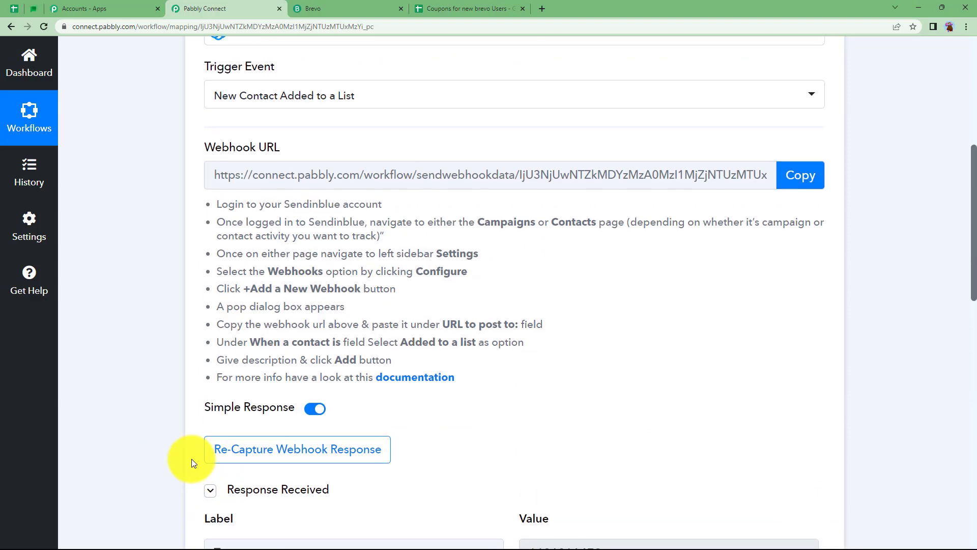
pyautogui.scroll(3, 191, 459)
pyautogui.click(399, 273)
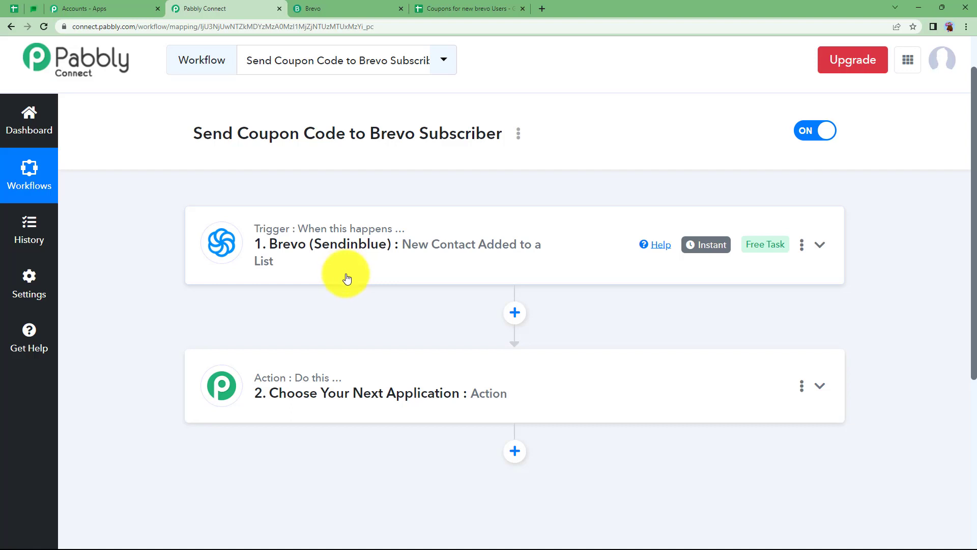
# Expand step 2 and pick Google Sheets as its app.
pyautogui.click(330, 389)
pyautogui.scroll(-1, 263, 176)
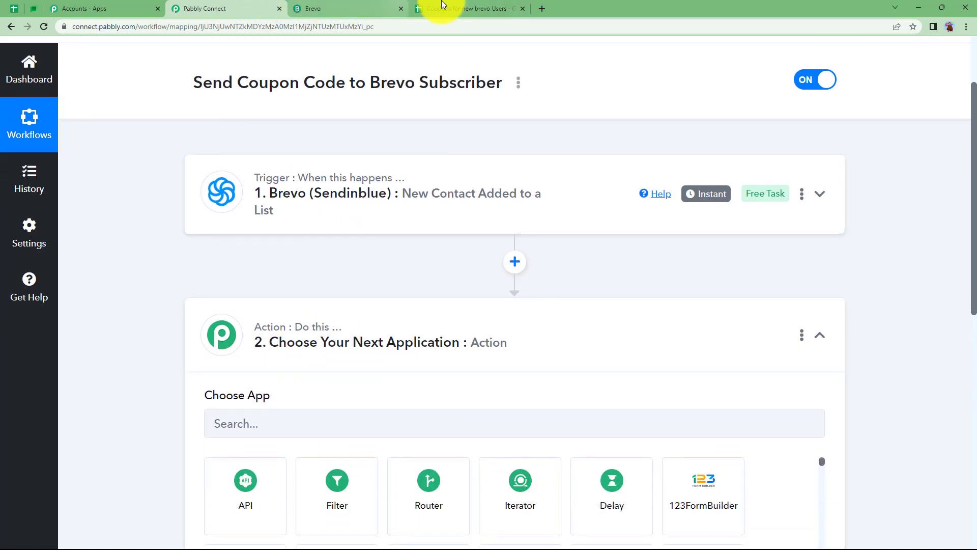
pyautogui.click(447, 8)
pyautogui.click(234, 9)
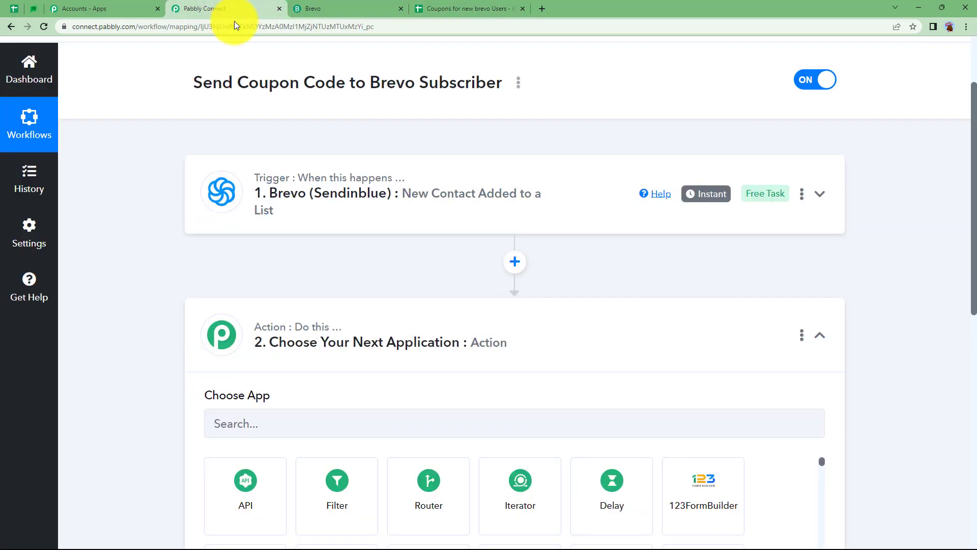
pyautogui.click(312, 424)
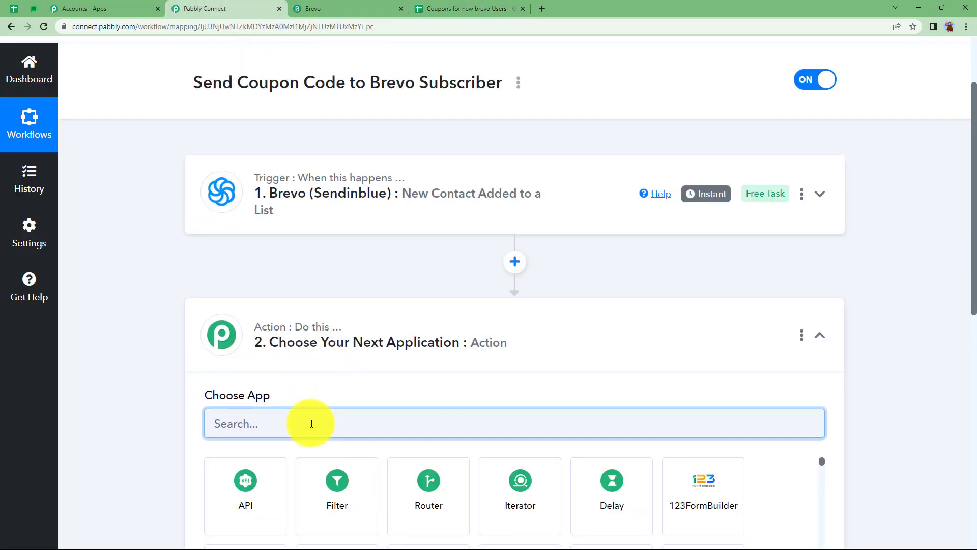
pyautogui.write('google shee')
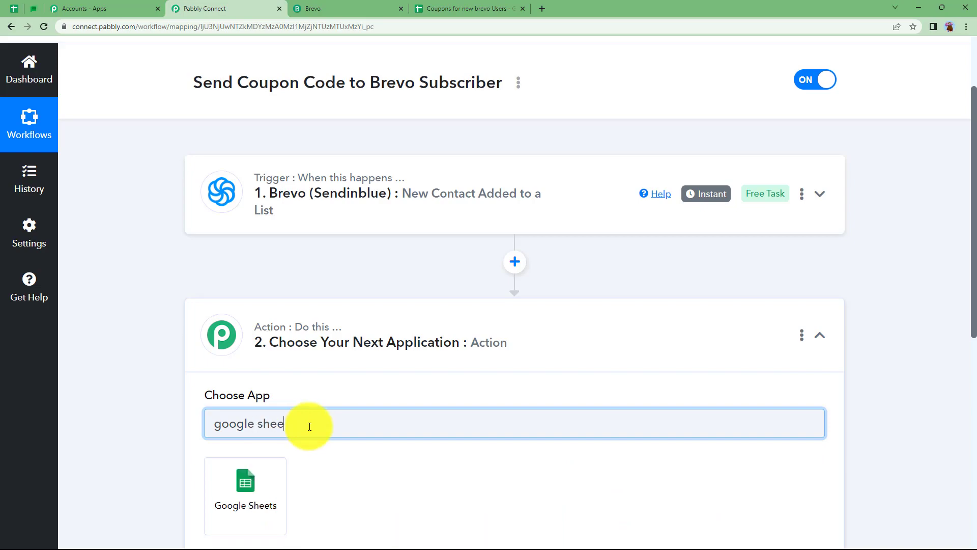
pyautogui.click(426, 7)
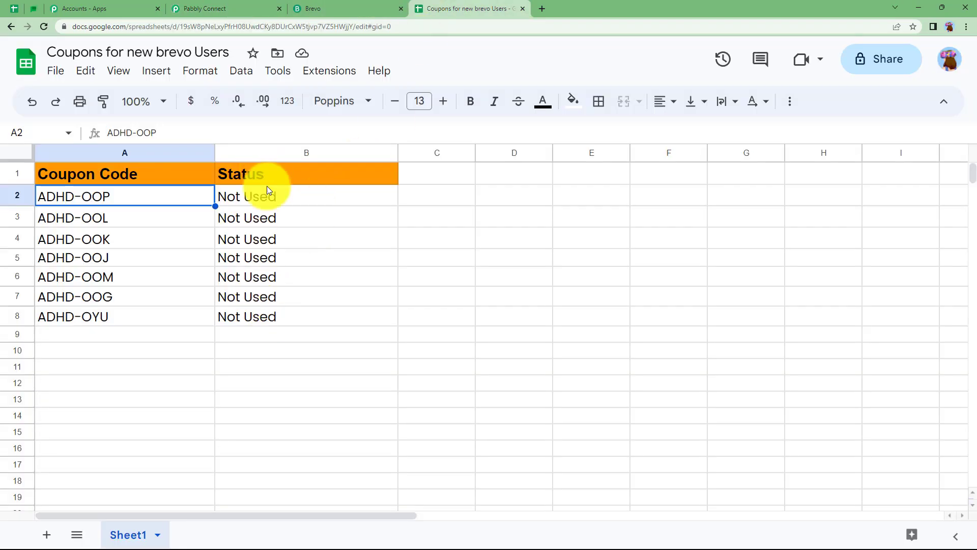
pyautogui.click(269, 8)
pyautogui.scroll(-2, 260, 422)
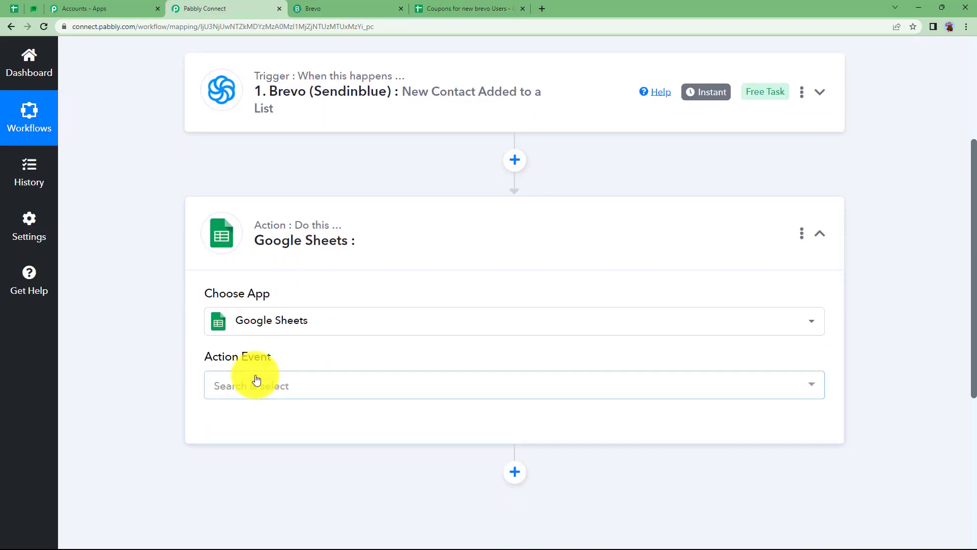
# Set the Google Sheets action event to Lookup Spreadsheet Rows.
pyautogui.click(255, 383)
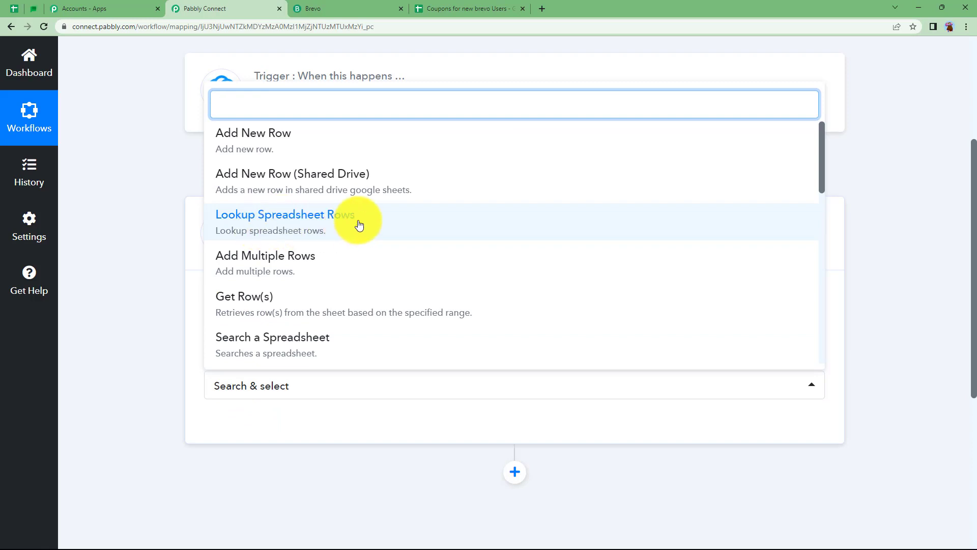
pyautogui.click(357, 222)
pyautogui.scroll(-2, 181, 367)
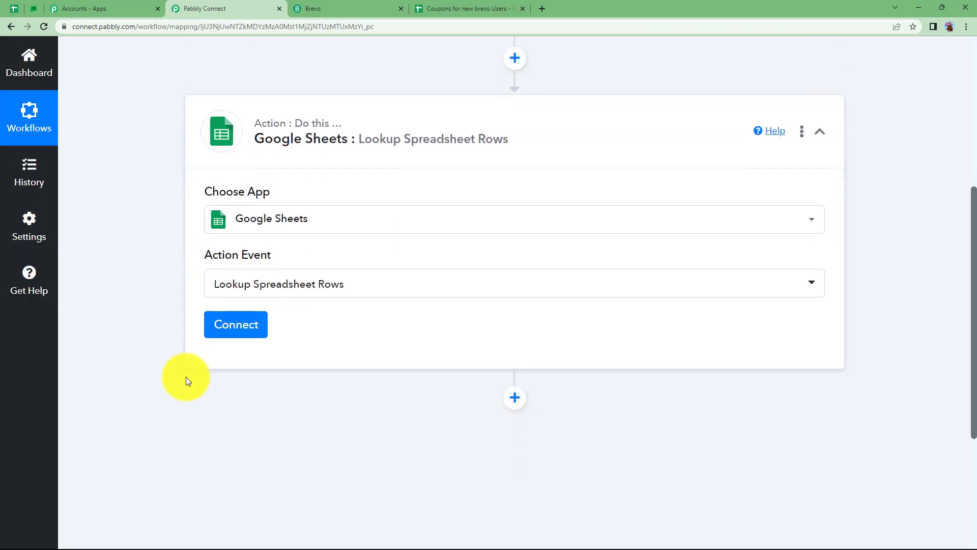
# Authorize a new Google Sheets connection by signing in with Google and allowing access.
pyautogui.click(219, 337)
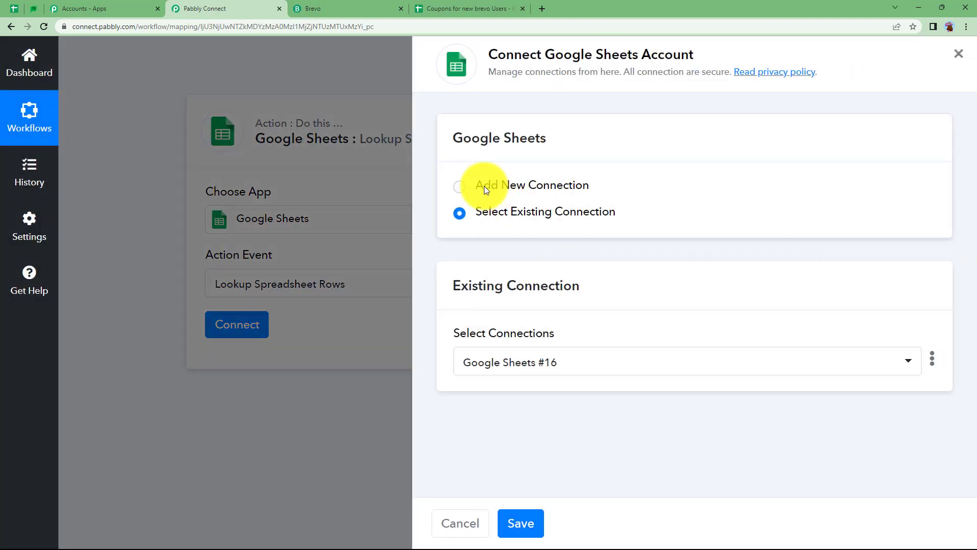
pyautogui.click(484, 185)
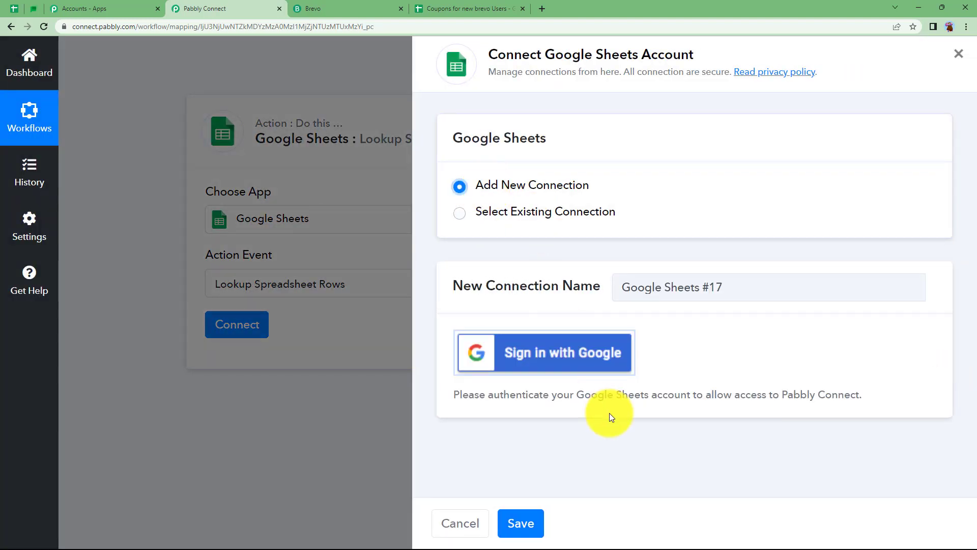
pyautogui.click(547, 368)
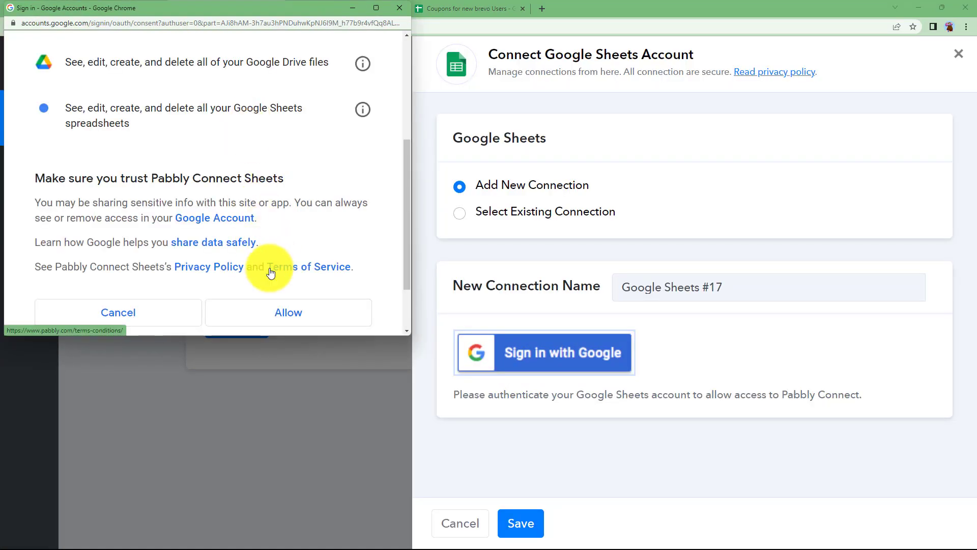
pyautogui.scroll(-1, 272, 257)
pyautogui.click(270, 261)
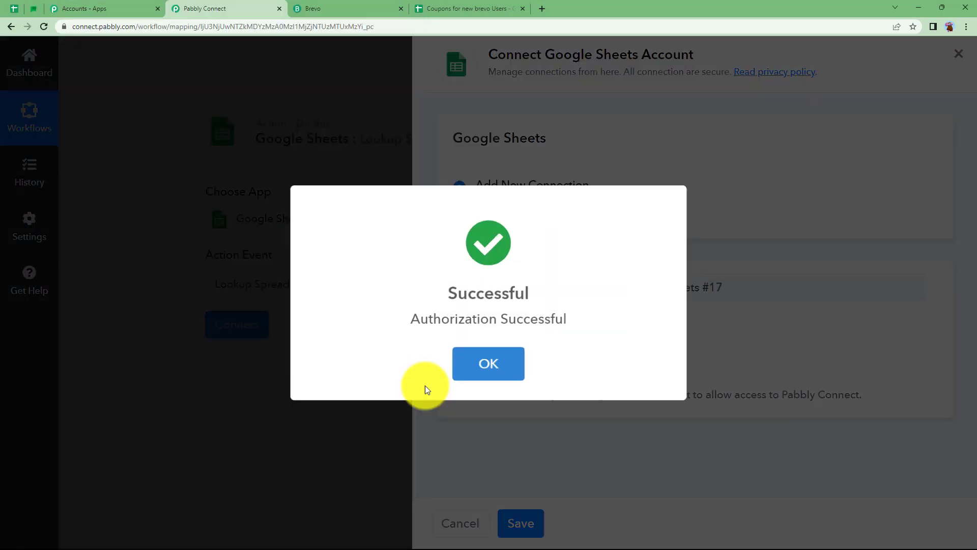
pyautogui.click(461, 361)
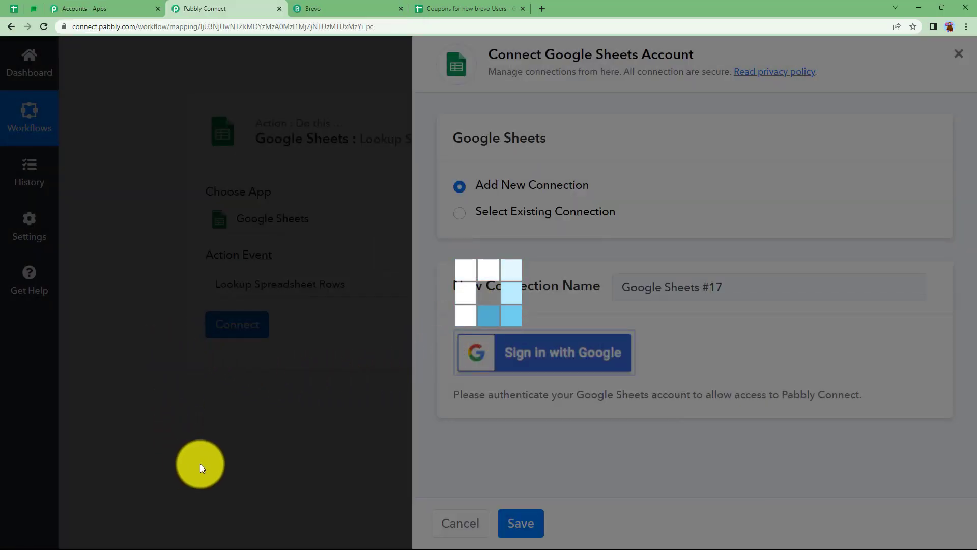
# Choose the 'Coupons for new brevo Users' spreadsheet for the lookup.
pyautogui.scroll(-3, 163, 423)
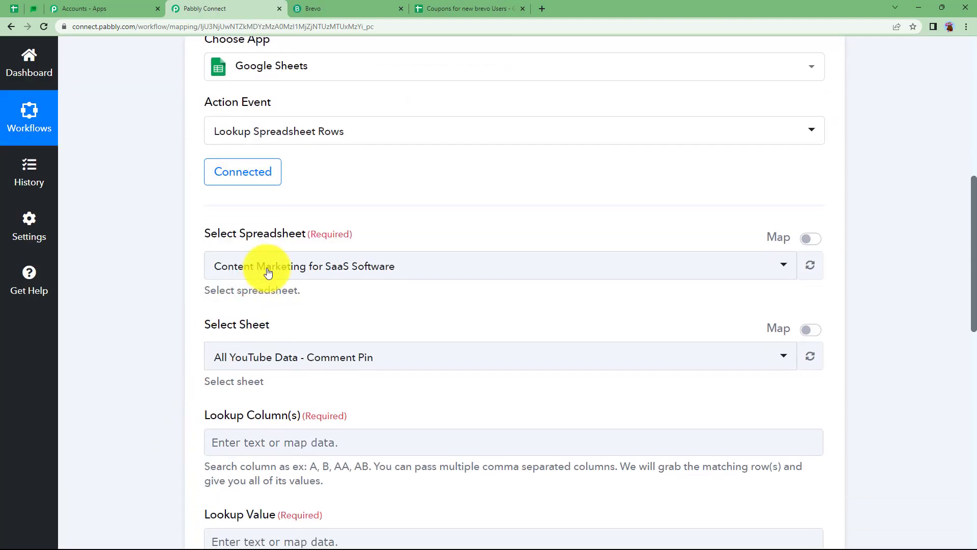
pyautogui.click(269, 266)
pyautogui.click(266, 364)
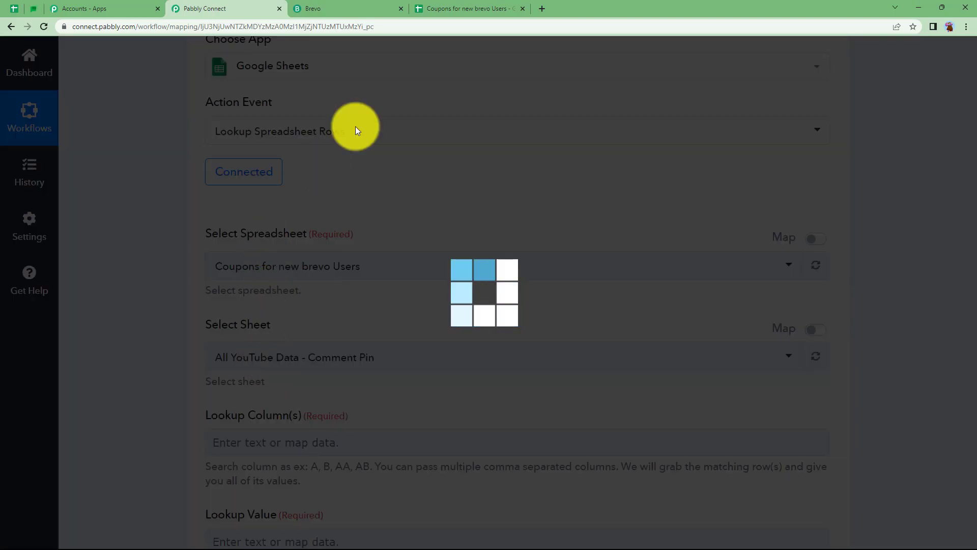
pyautogui.click(438, 8)
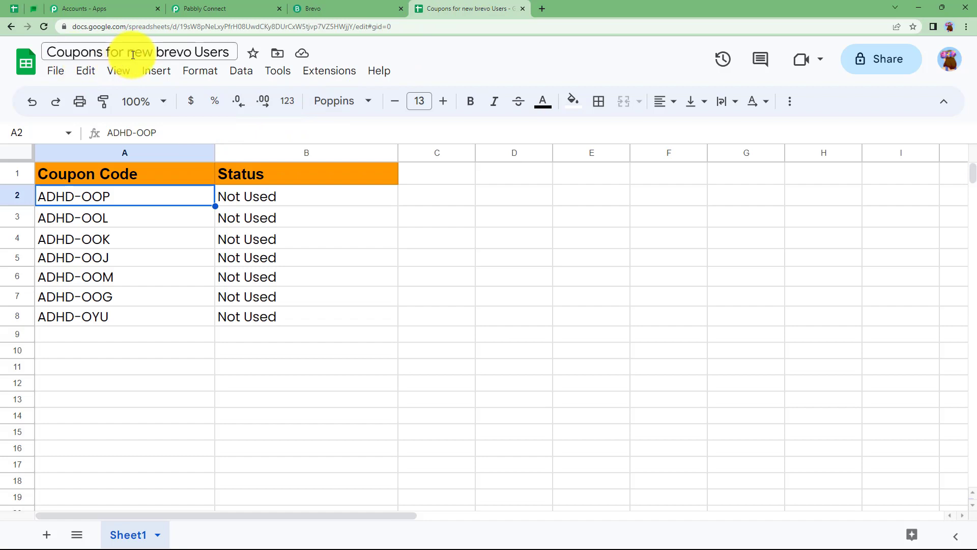
# Keep Sheet1 as the worksheet after confirming column B of the spreadsheet holds the Status values.
pyautogui.click(228, 9)
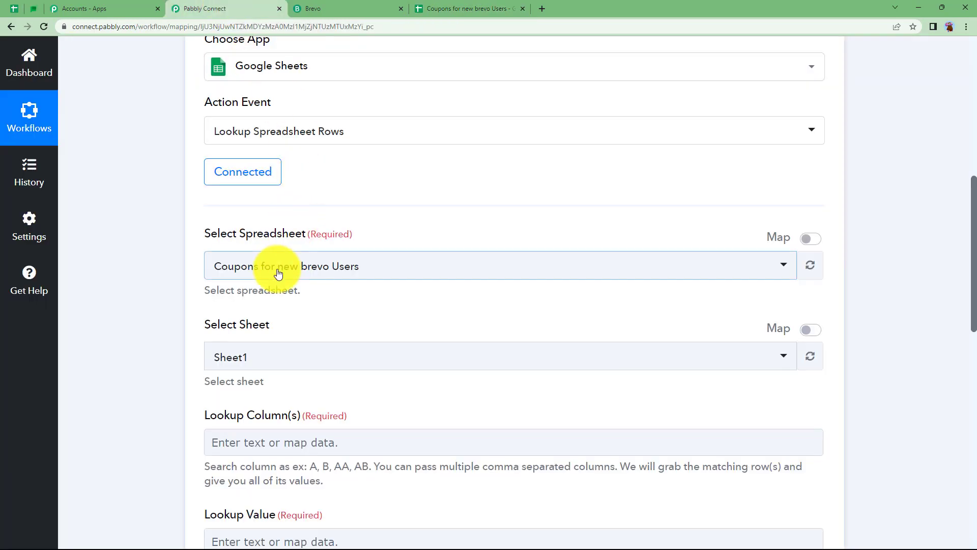
pyautogui.click(443, 9)
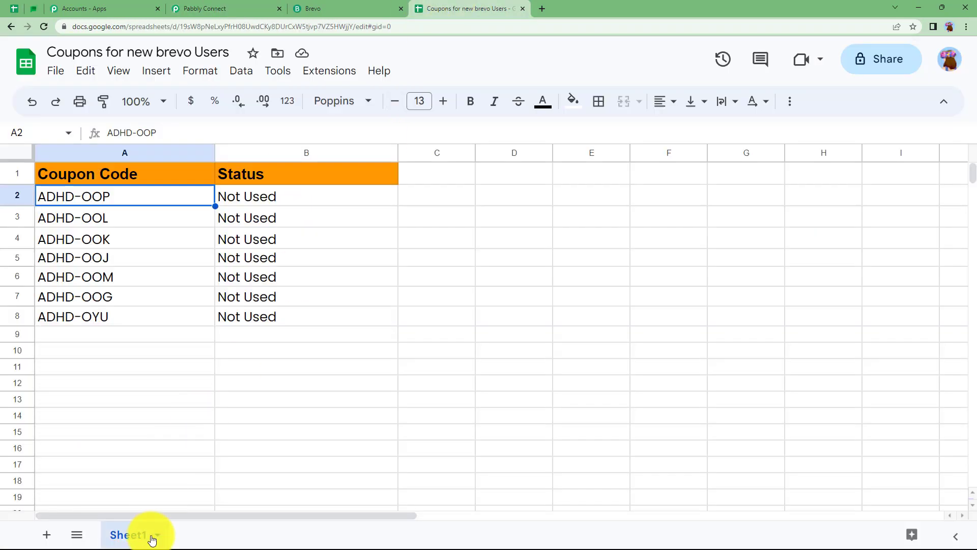
pyautogui.click(239, 8)
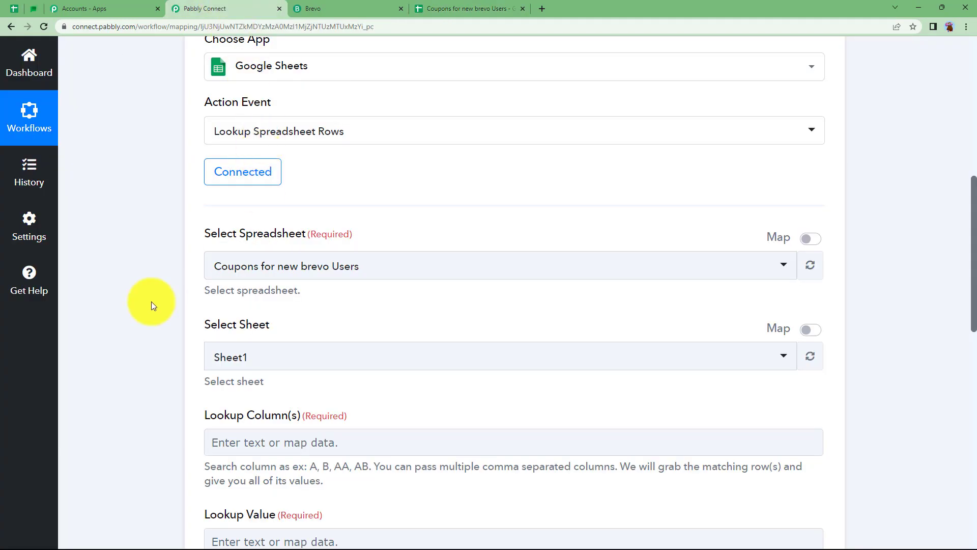
pyautogui.scroll(-3, 151, 302)
pyautogui.click(232, 289)
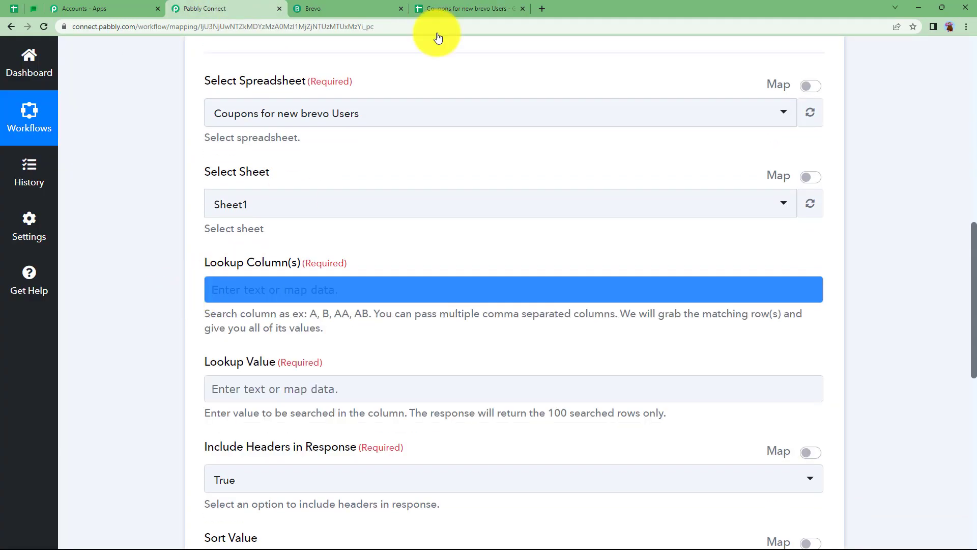
pyautogui.click(448, 8)
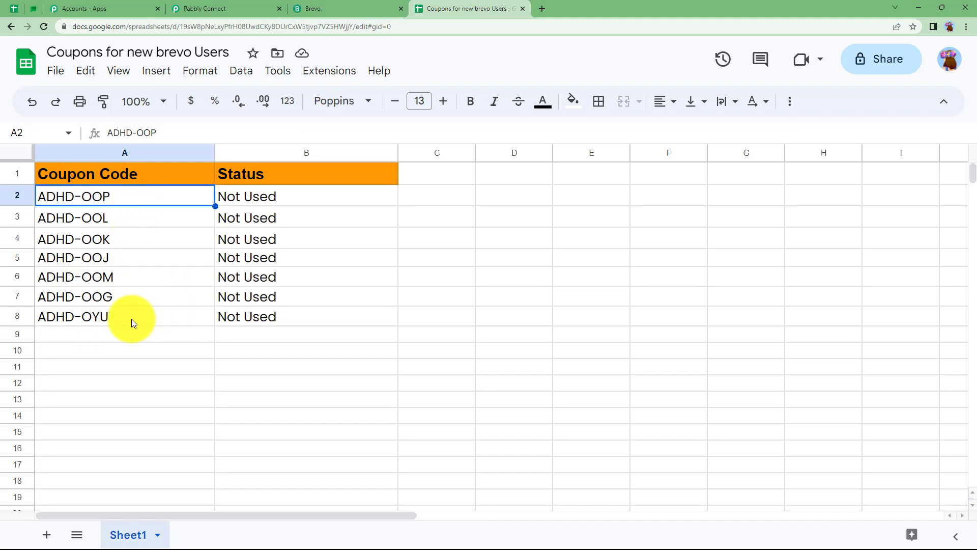
pyautogui.click(256, 198)
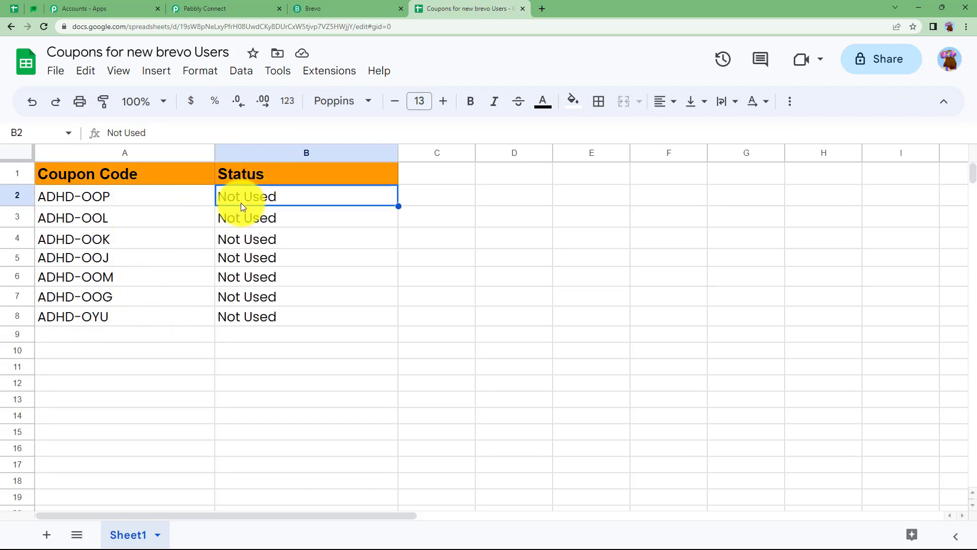
pyautogui.click(245, 9)
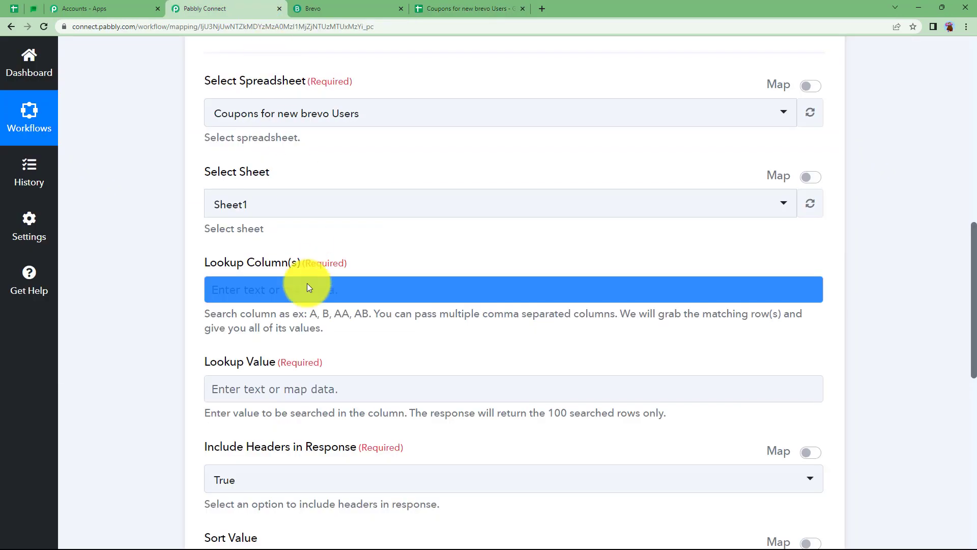
pyautogui.click(273, 295)
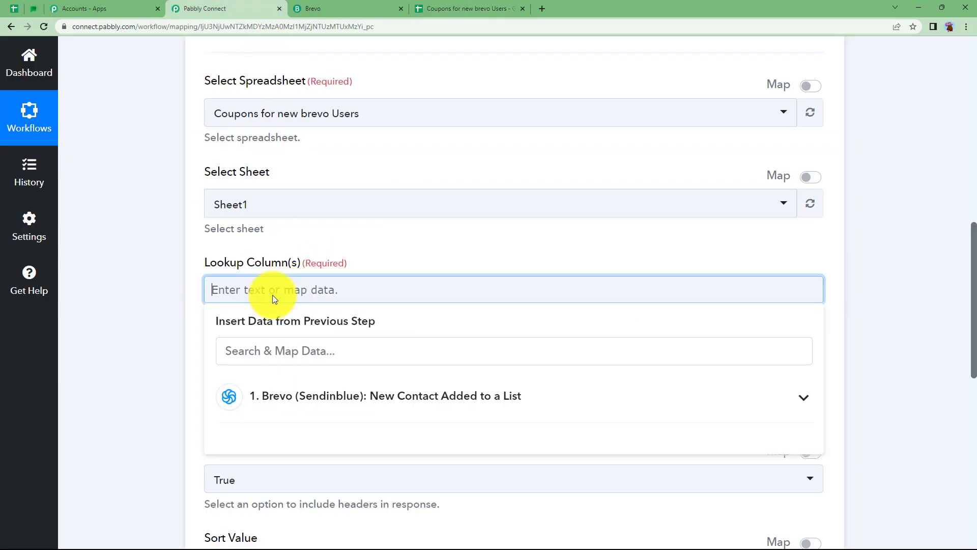
# Enter B as the lookup column and Not Used as the lookup value.
pyautogui.write('B')
pyautogui.click(201, 319)
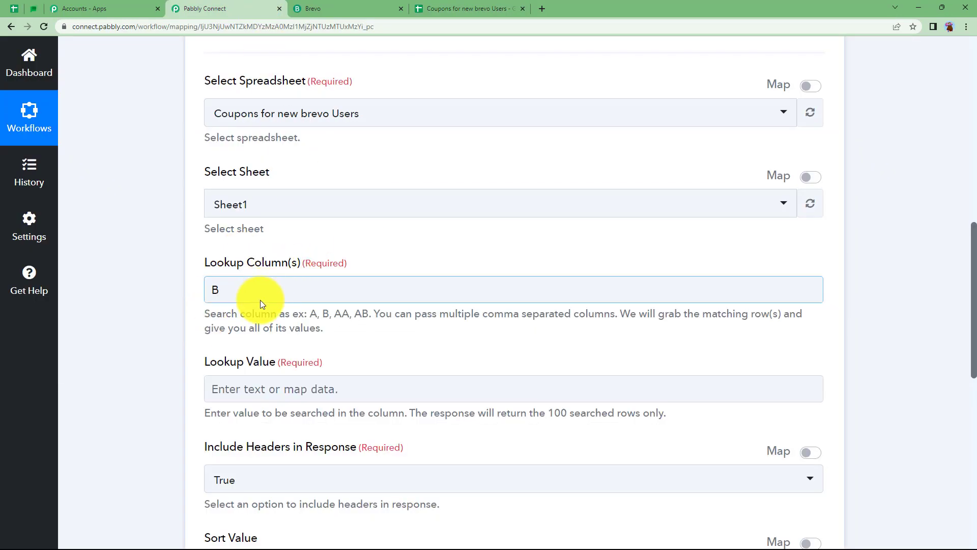
pyautogui.click(264, 380)
pyautogui.scroll(-2, 205, 353)
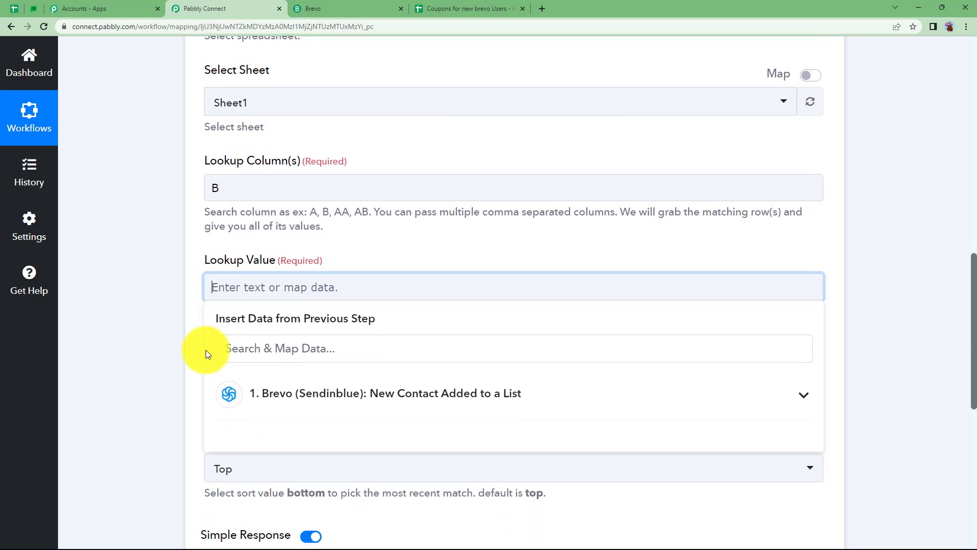
pyautogui.write('Not Used')
pyautogui.click(206, 298)
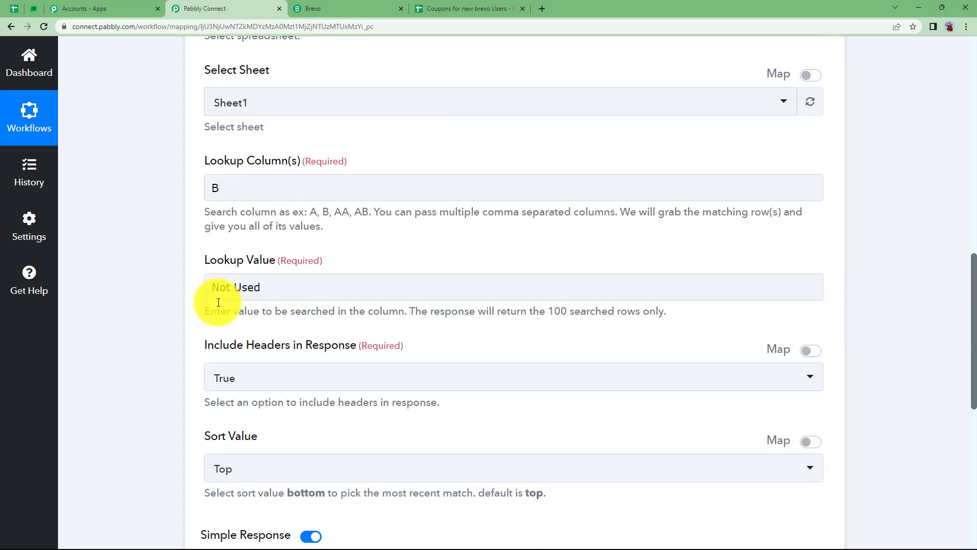
pyautogui.click(219, 189)
pyautogui.write('B')
pyautogui.click(252, 298)
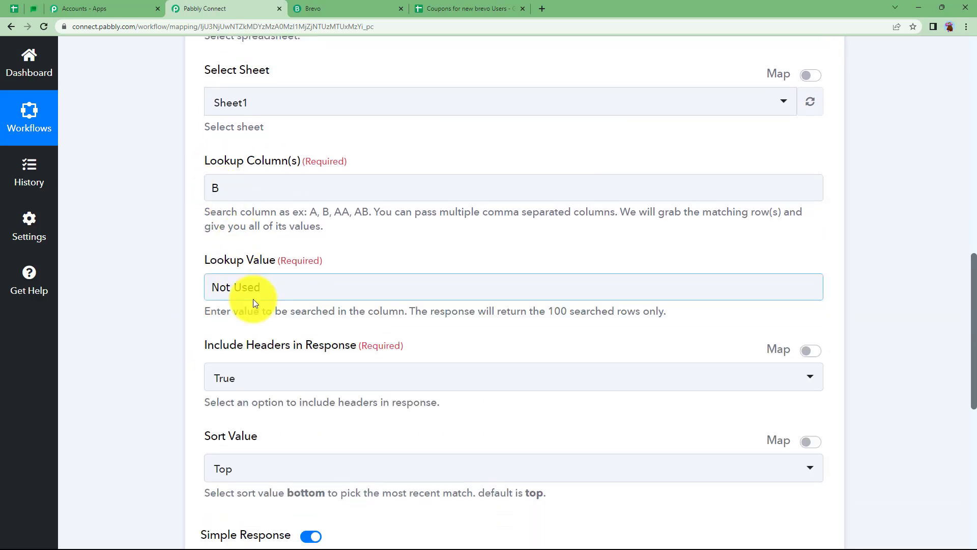
# Cross-check against the coupon spreadsheet and set Include Headers in Response to False.
pyautogui.click(473, 9)
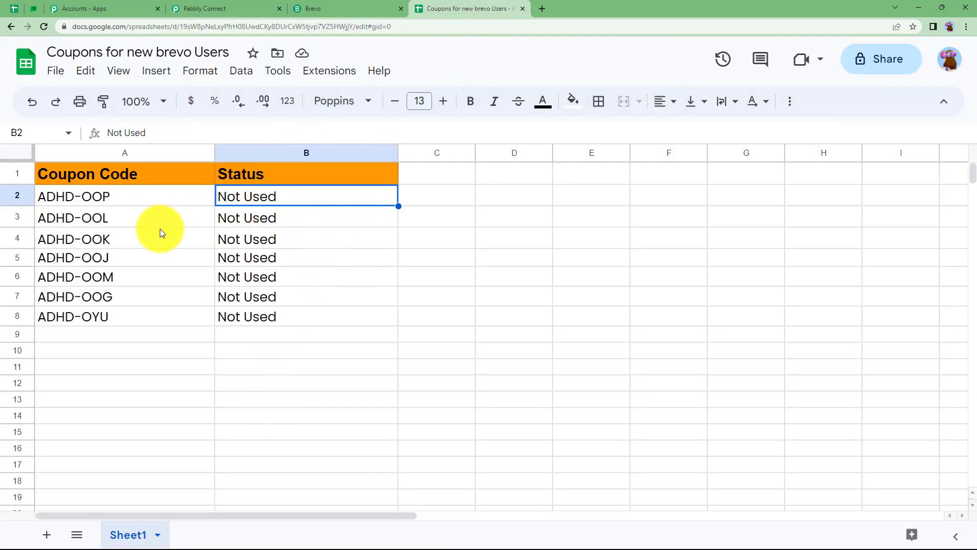
pyautogui.click(234, 8)
pyautogui.scroll(-2, 238, 351)
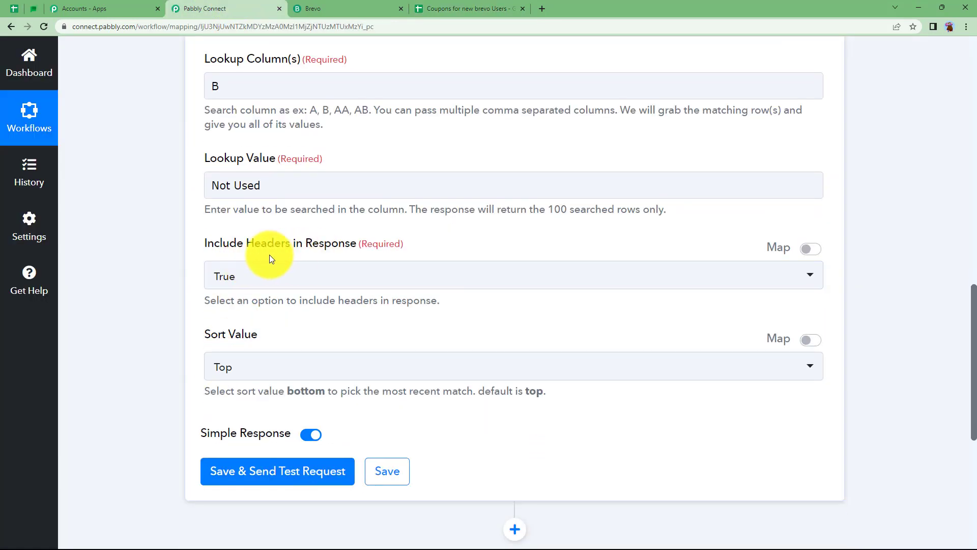
pyautogui.click(484, 7)
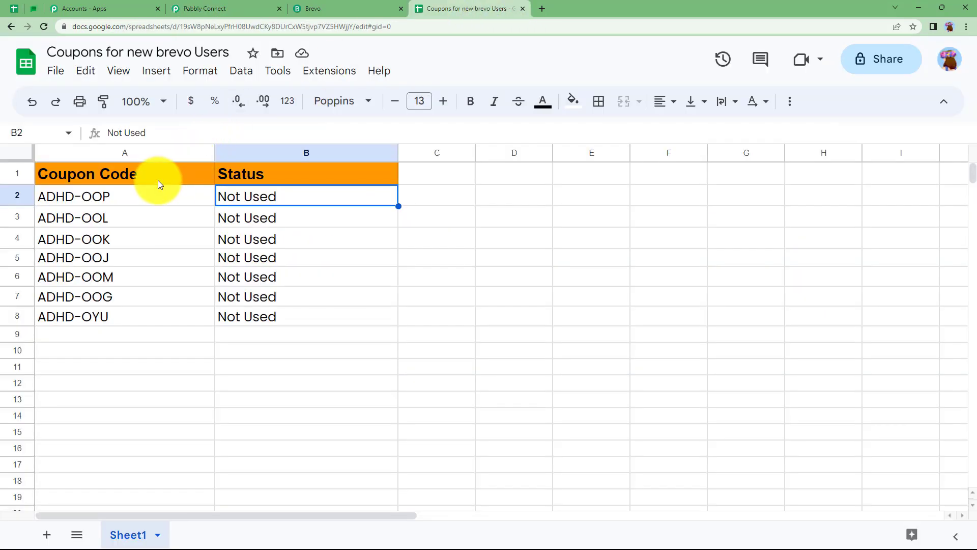
pyautogui.click(257, 8)
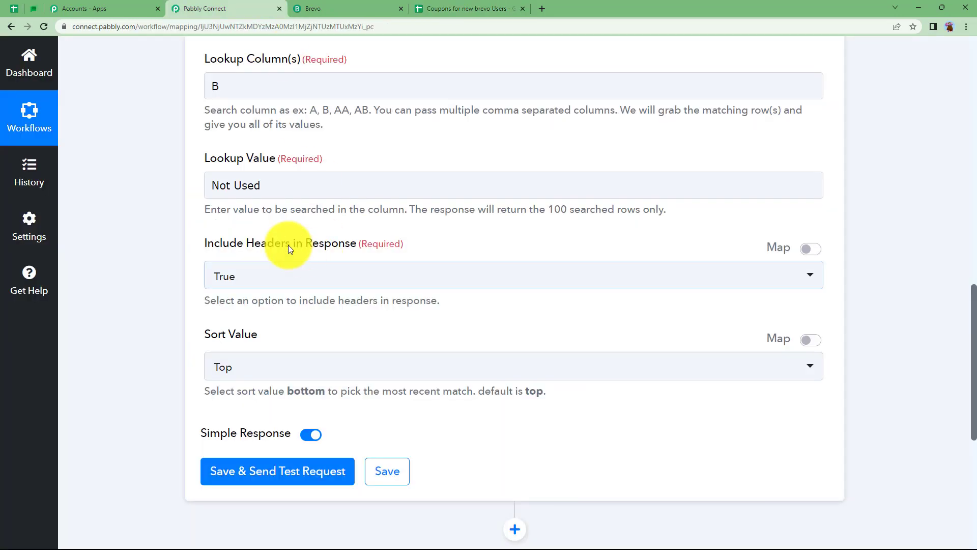
pyautogui.click(284, 277)
pyautogui.click(281, 376)
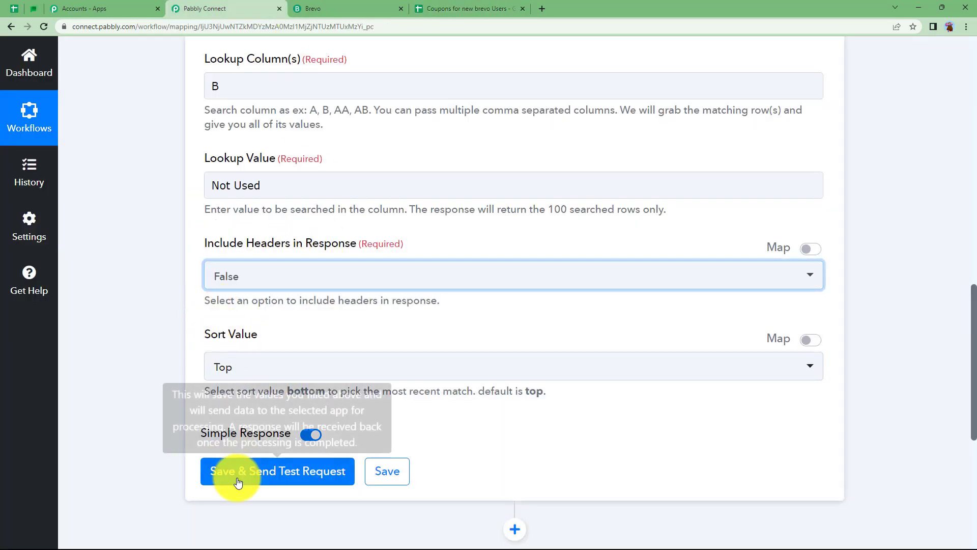
pyautogui.click(234, 473)
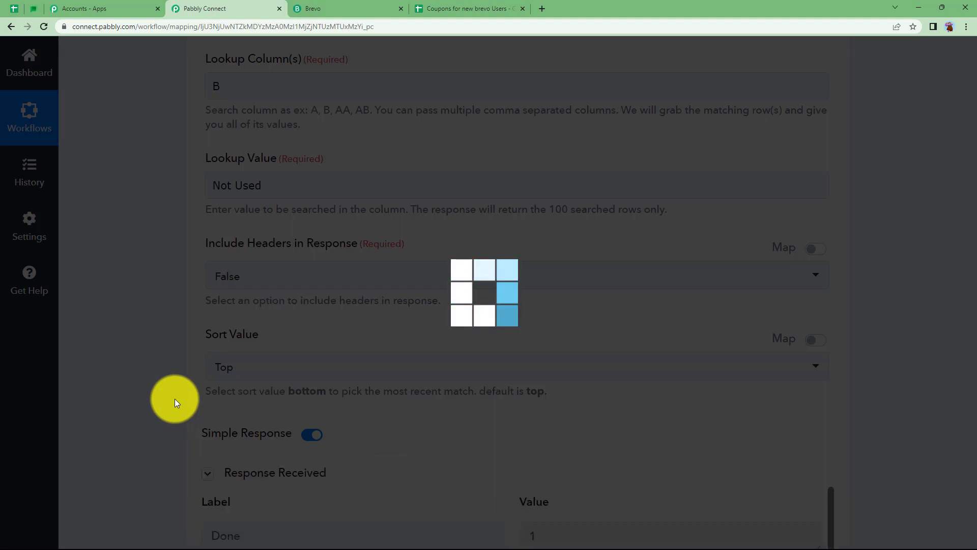
pyautogui.scroll(-5, 175, 399)
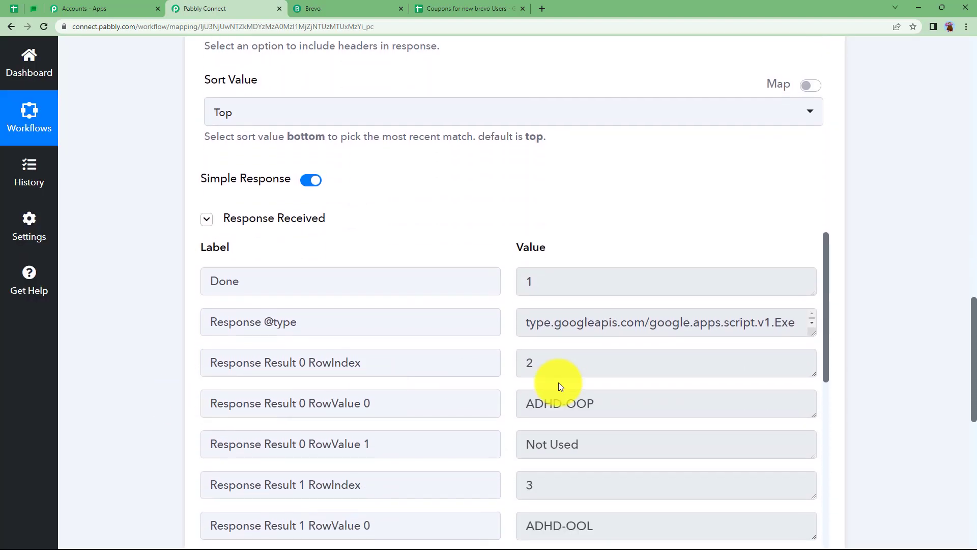
pyautogui.moveTo(594, 404); pyautogui.dragTo(458, 430)
pyautogui.scroll(-2, 509, 397)
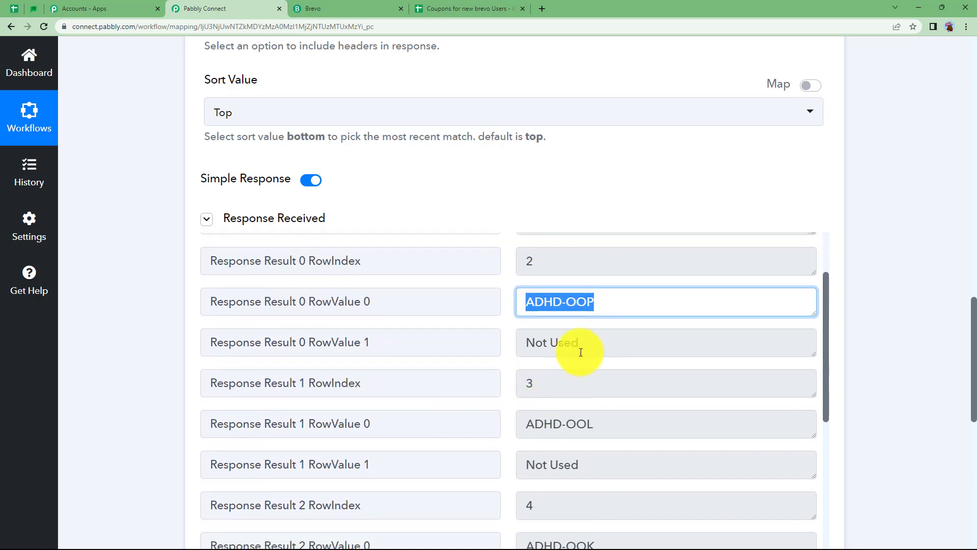
pyautogui.moveTo(578, 353); pyautogui.dragTo(488, 378)
pyautogui.scroll(-2, 476, 397)
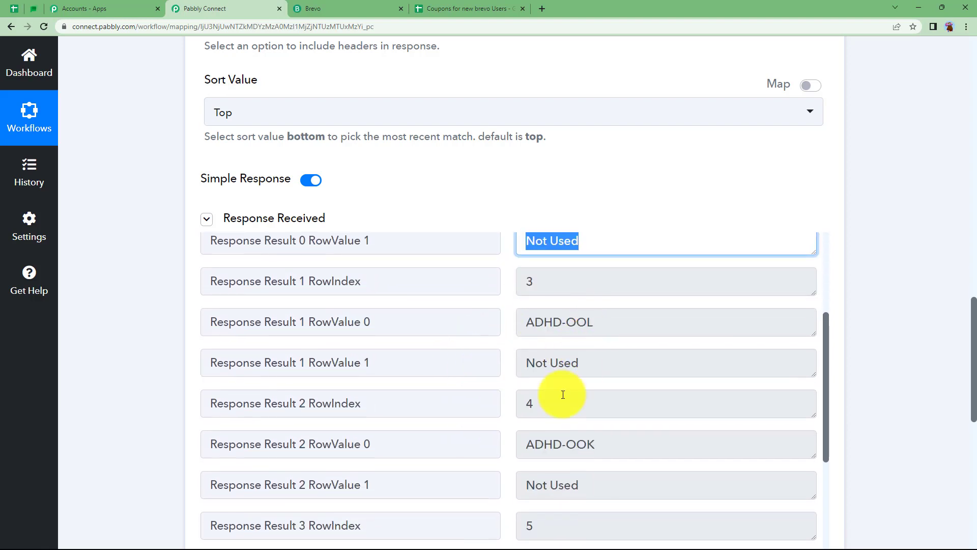
pyautogui.scroll(-3, 564, 368)
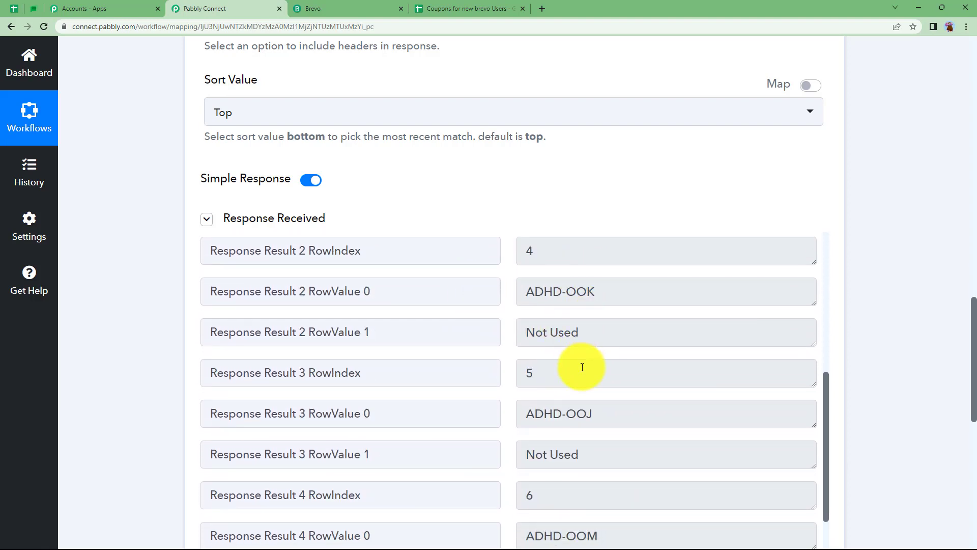
pyautogui.scroll(-3, 578, 367)
pyautogui.scroll(-2, 583, 368)
pyautogui.scroll(7, 581, 364)
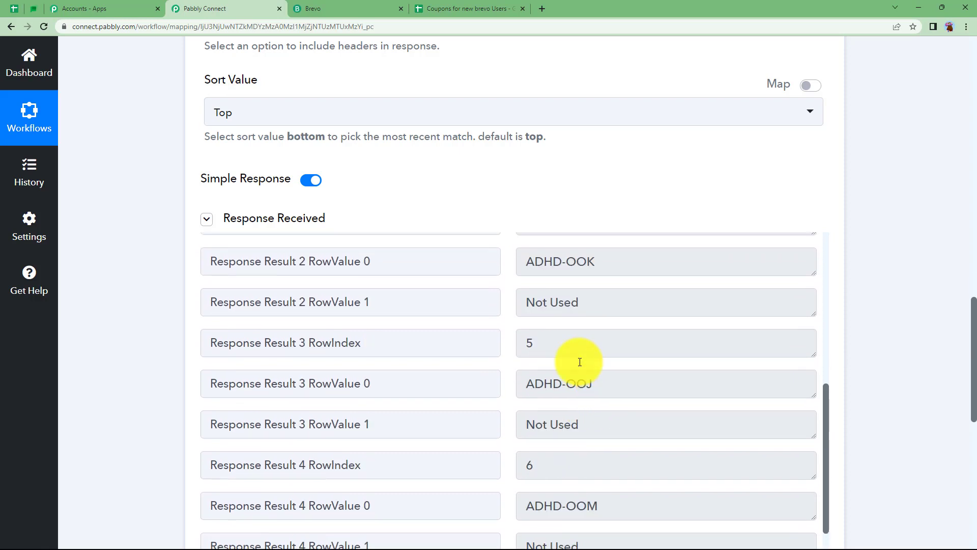
pyautogui.scroll(4, 578, 362)
pyautogui.click(582, 344)
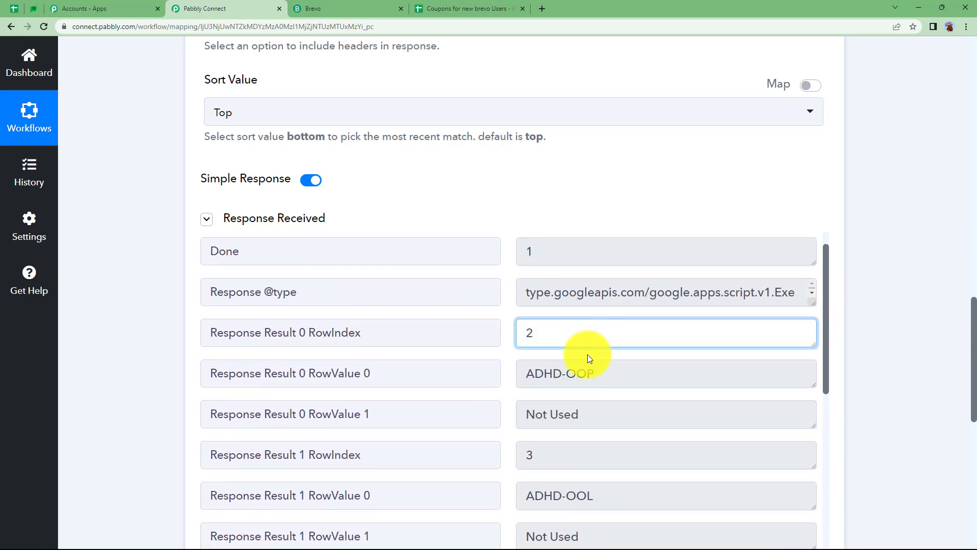
pyautogui.moveTo(614, 374); pyautogui.dragTo(541, 385)
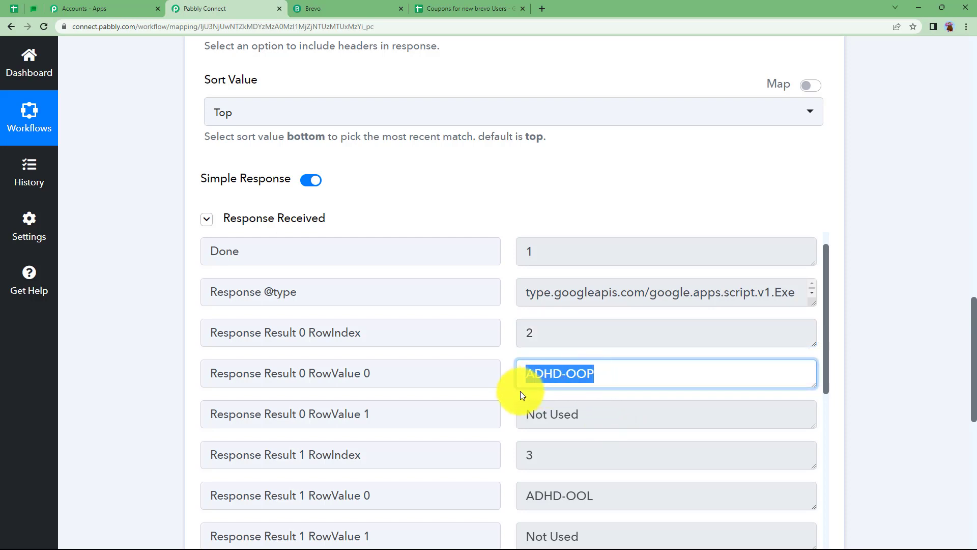
pyautogui.click(163, 414)
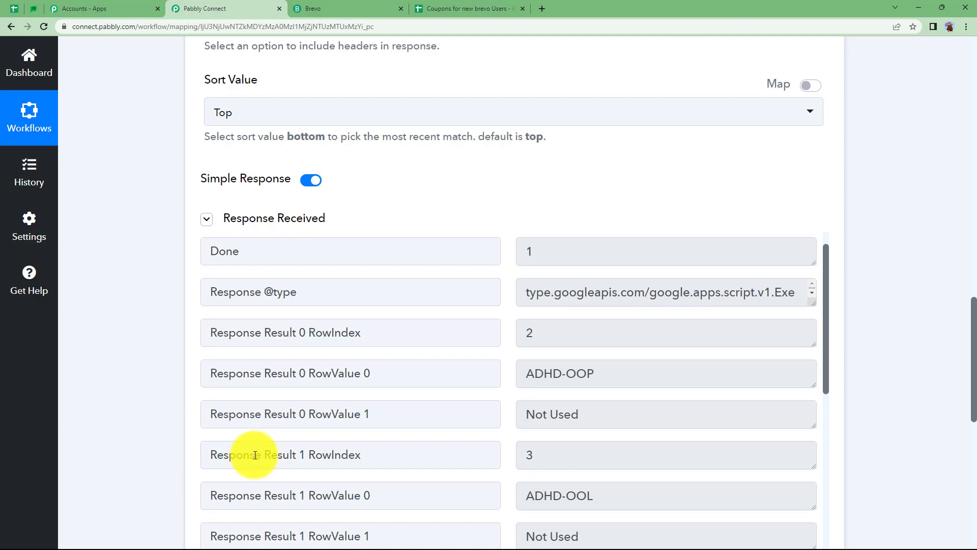
pyautogui.click(441, 6)
pyautogui.click(123, 195)
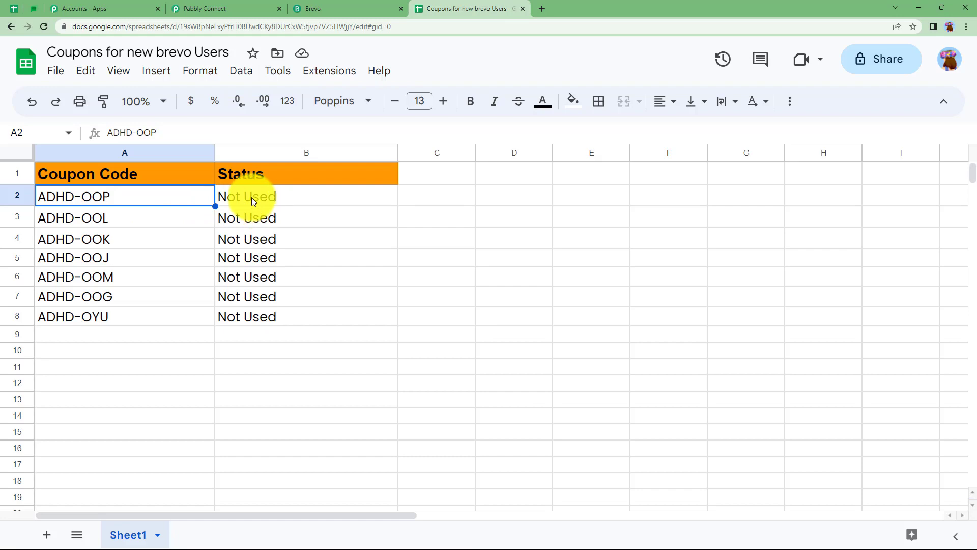
pyautogui.click(217, 7)
pyautogui.scroll(5, 301, 223)
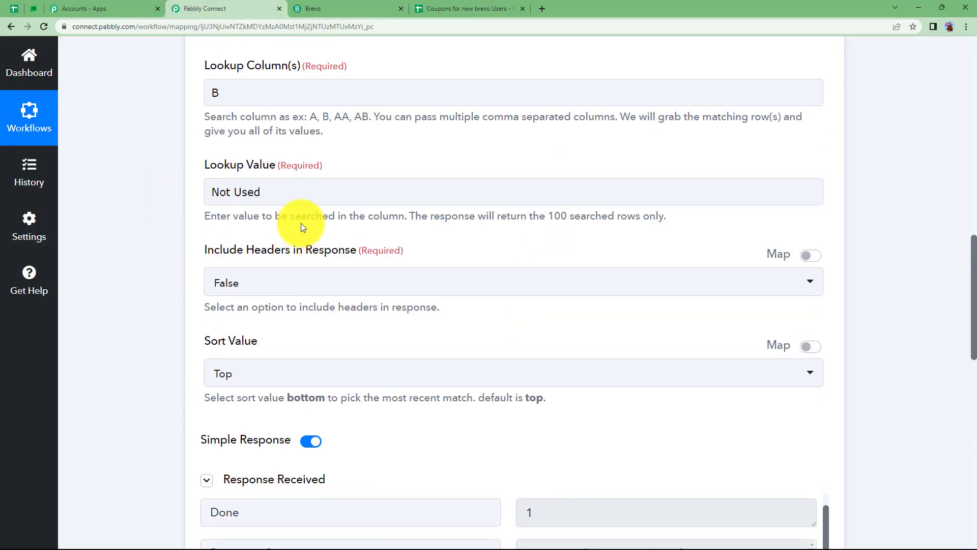
pyautogui.scroll(2, 301, 227)
pyautogui.moveTo(261, 286); pyautogui.dragTo(234, 285)
pyautogui.click(450, 7)
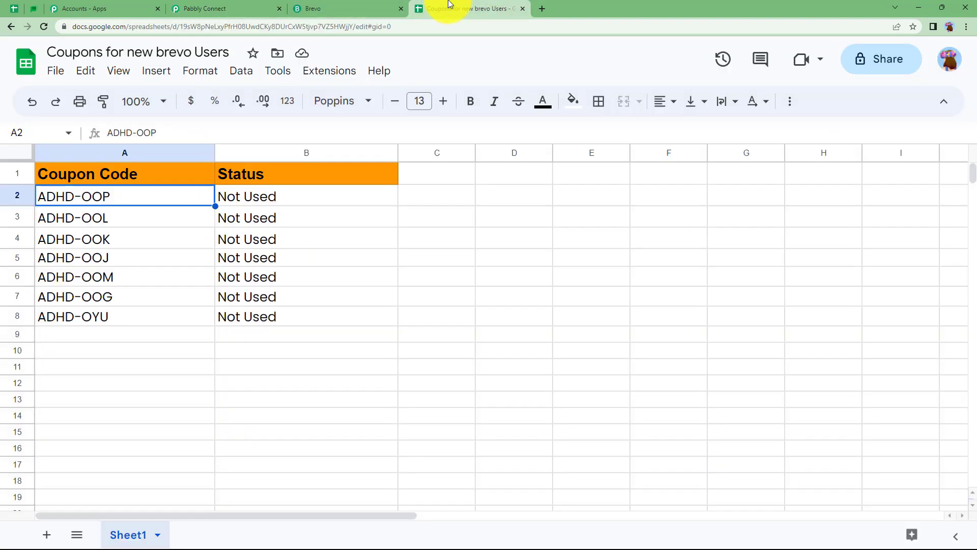
pyautogui.click(268, 197)
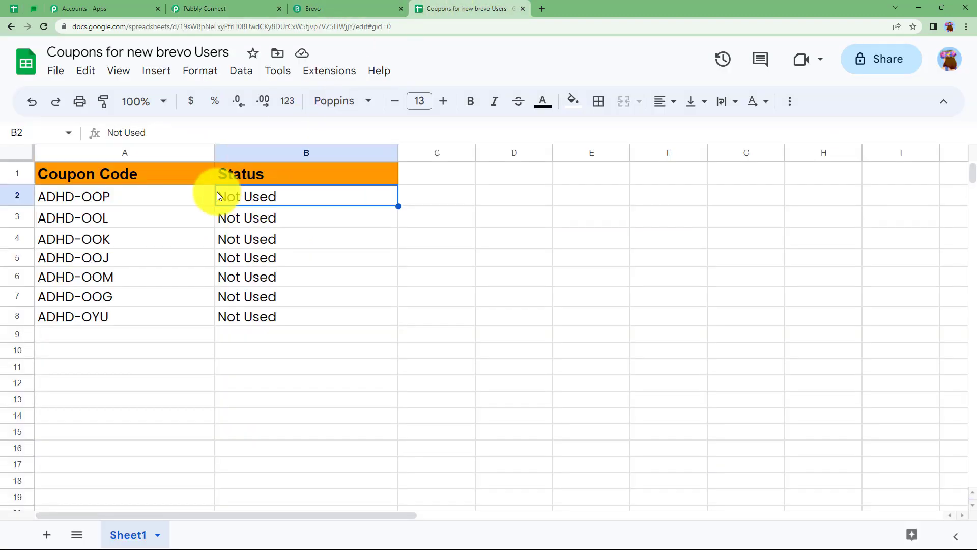
pyautogui.click(264, 222)
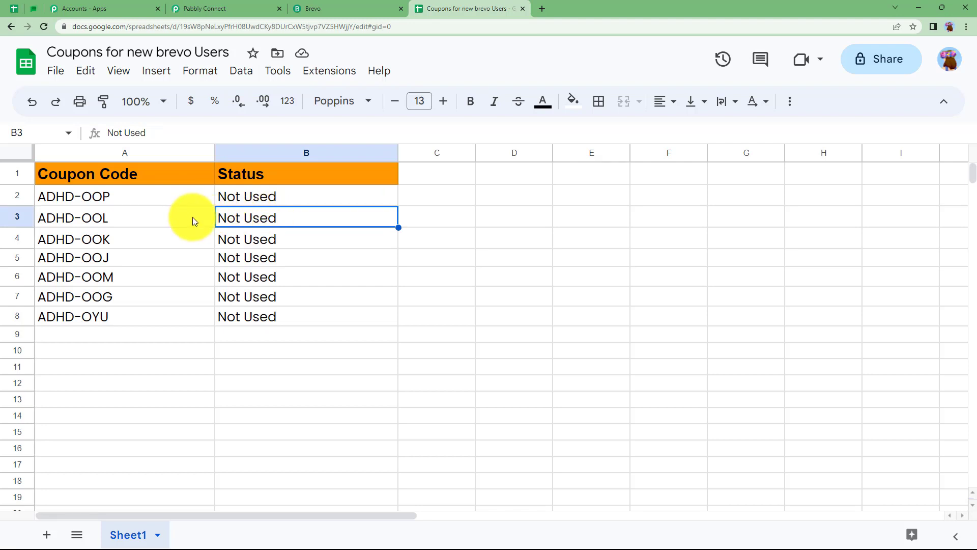
pyautogui.click(240, 7)
pyautogui.scroll(-8, 160, 357)
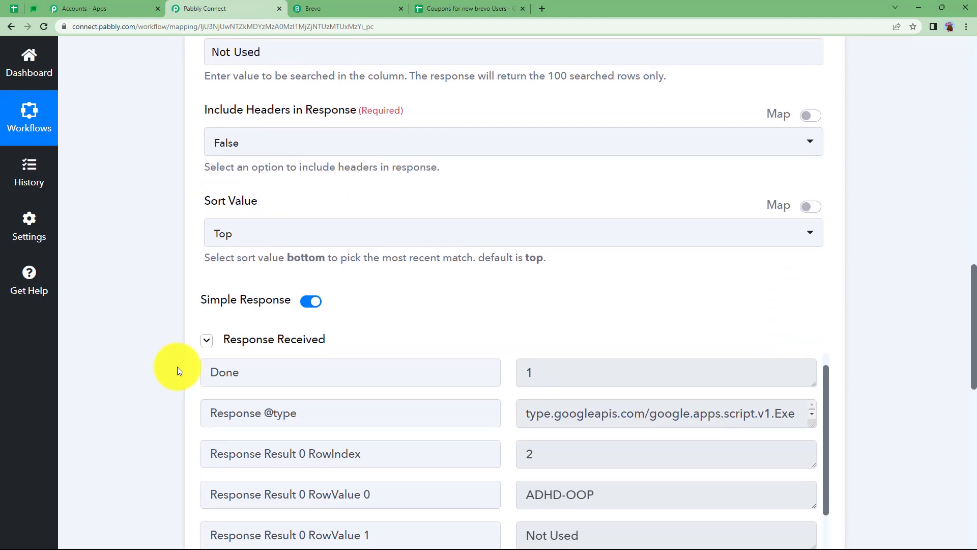
pyautogui.scroll(10, 138, 313)
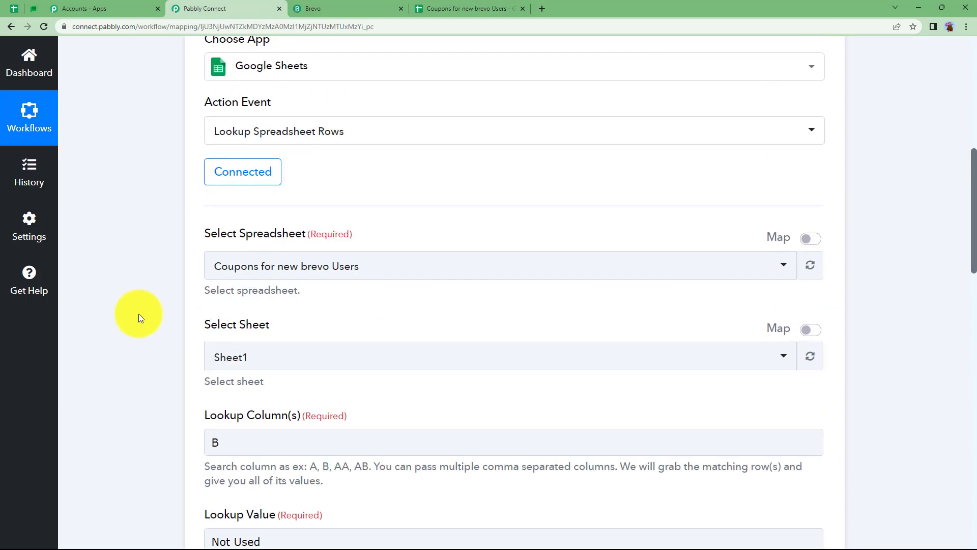
# Collapse the lookup step, add a third step and pick Gmail as its app.
pyautogui.click(317, 197)
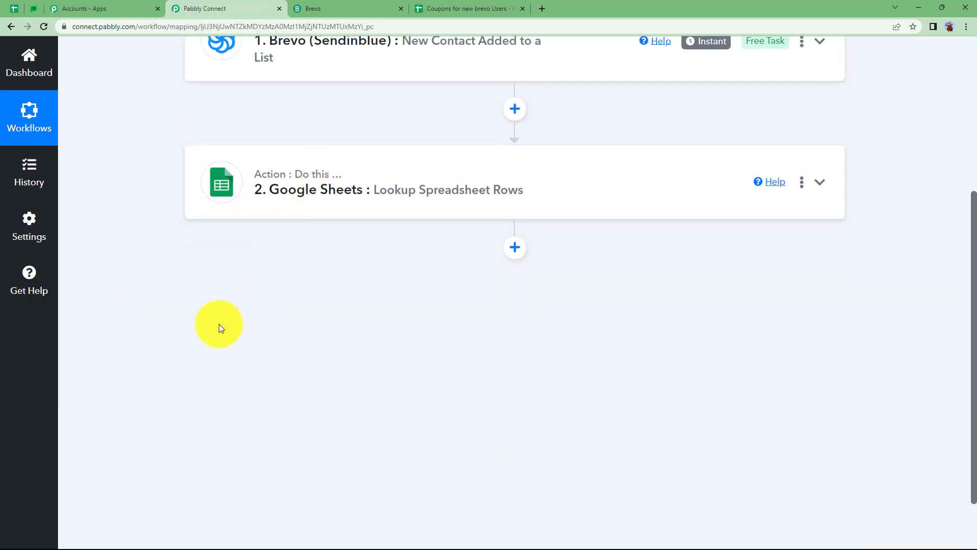
pyautogui.scroll(-1, 504, 212)
pyautogui.click(515, 204)
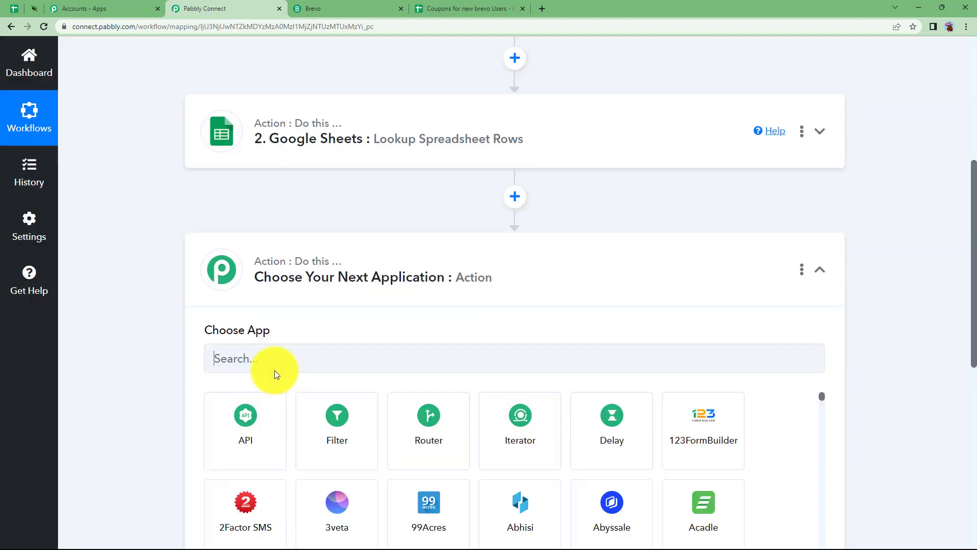
pyautogui.click(269, 357)
pyautogui.write('gmai')
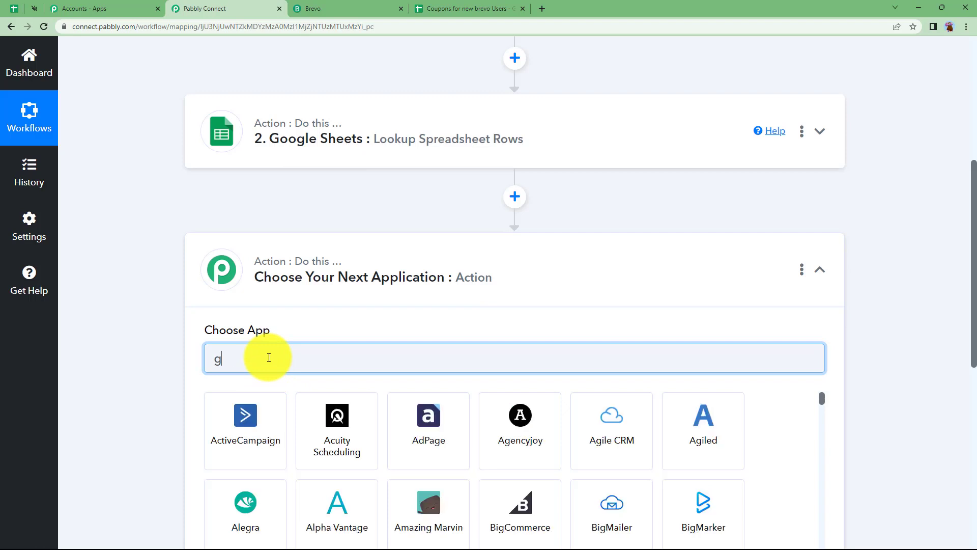
pyautogui.click(307, 408)
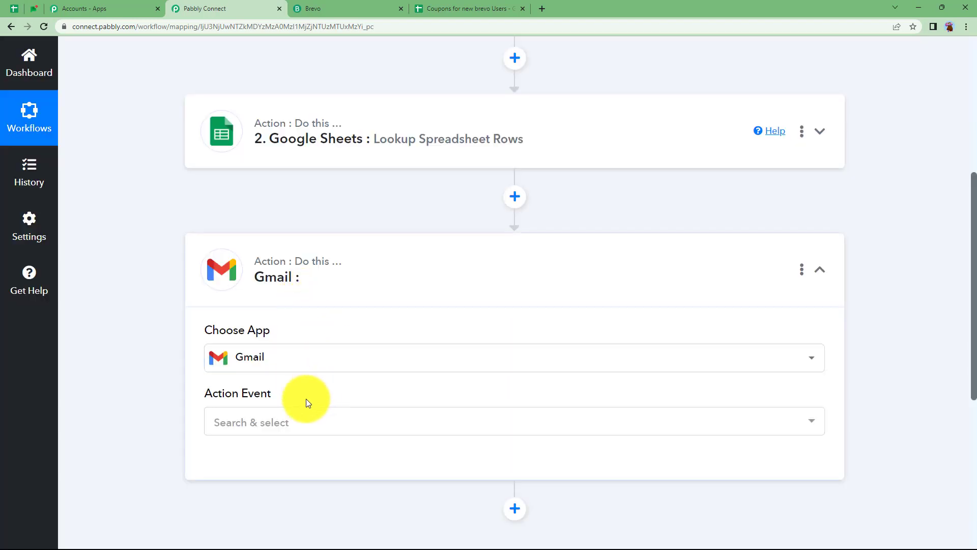
# Set the Gmail action event to Send Email and begin connecting an account.
pyautogui.click(291, 422)
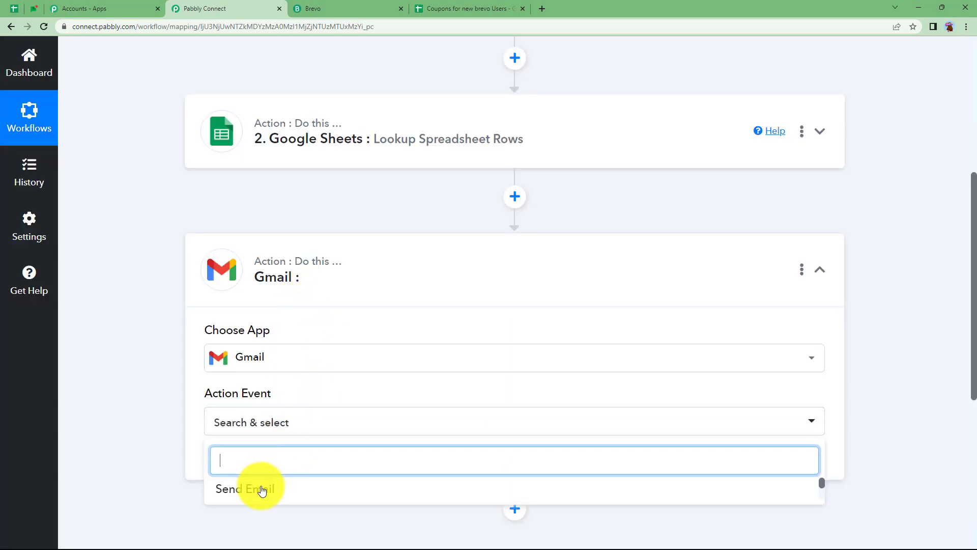
pyautogui.click(258, 489)
pyautogui.scroll(-3, 168, 379)
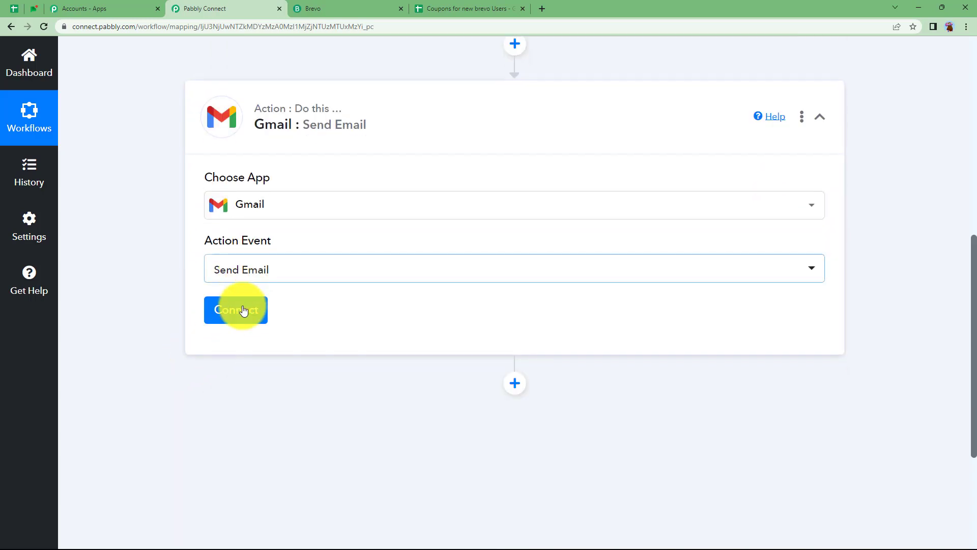
pyautogui.click(244, 310)
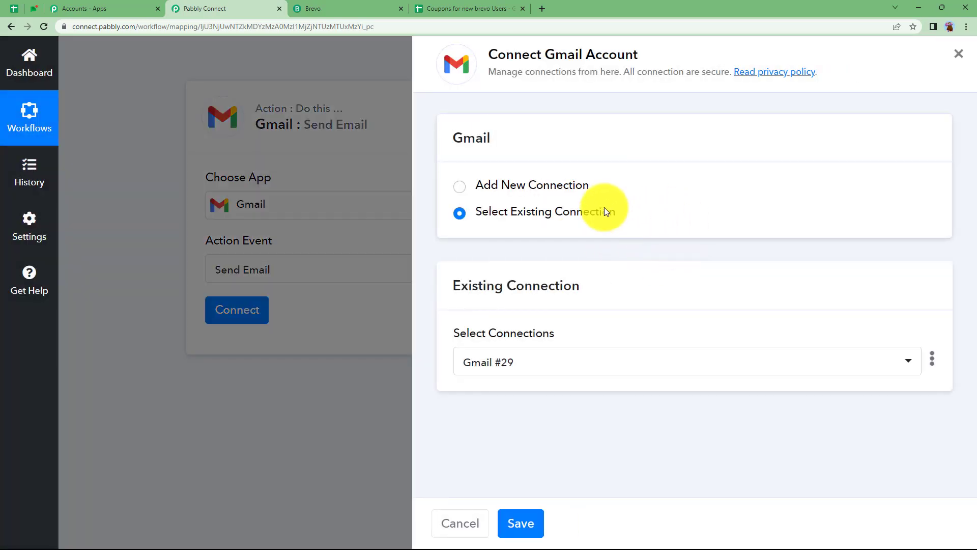
# Add a new Gmail connection, choosing the Google account and allowing Pabbly Connect access.
pyautogui.click(551, 182)
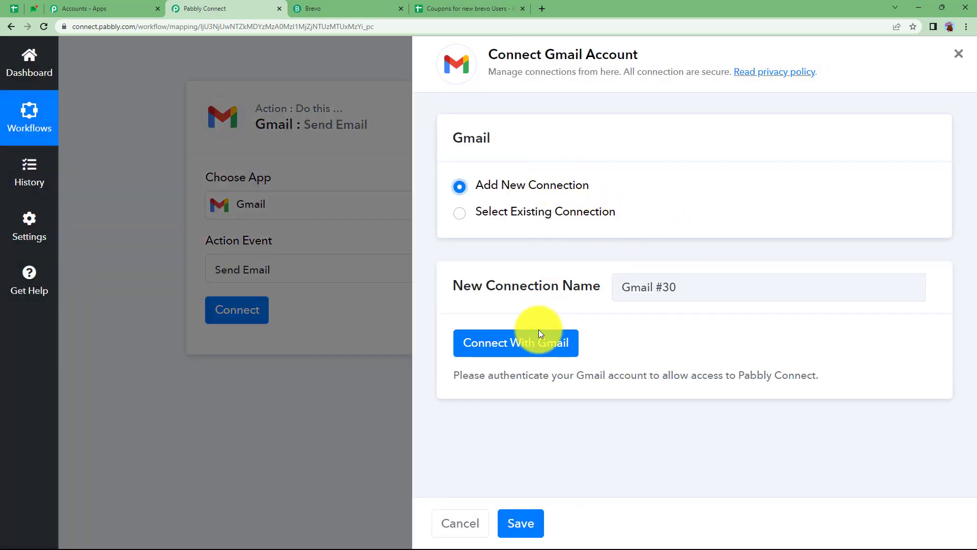
pyautogui.click(534, 345)
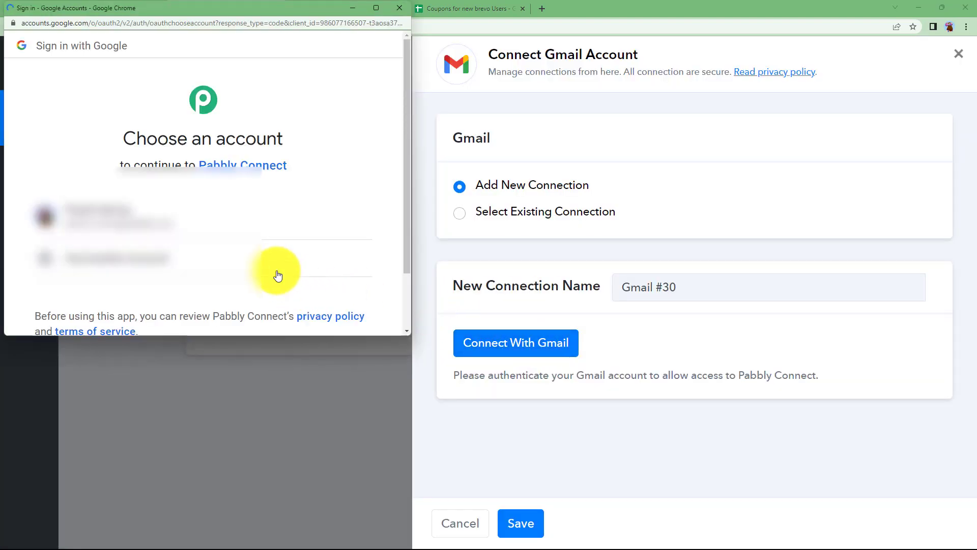
pyautogui.click(277, 273)
pyautogui.click(271, 297)
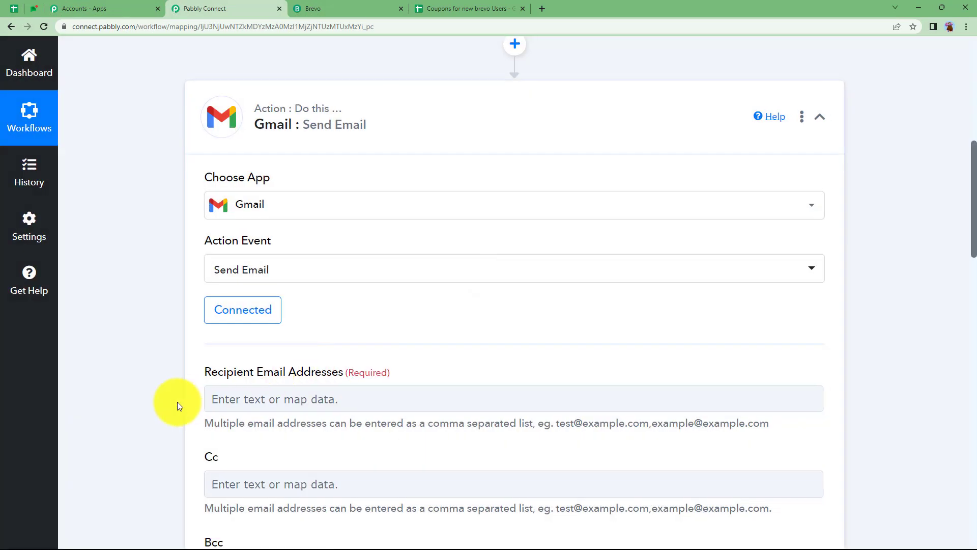
# Map the Brevo trigger's contact email into Recipient Email Addresses.
pyautogui.scroll(-2, 177, 405)
pyautogui.click(235, 297)
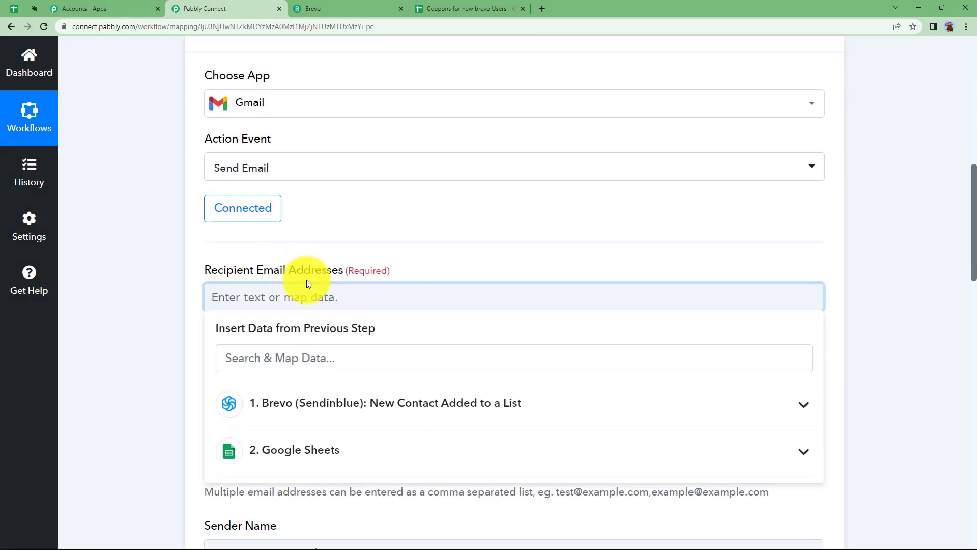
pyautogui.click(315, 402)
pyautogui.scroll(-3, 229, 405)
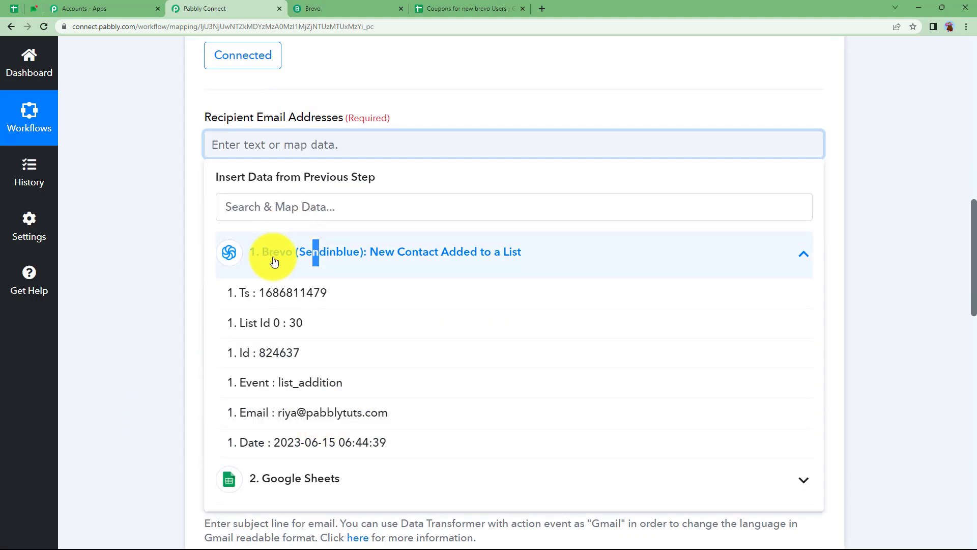
pyautogui.click(284, 413)
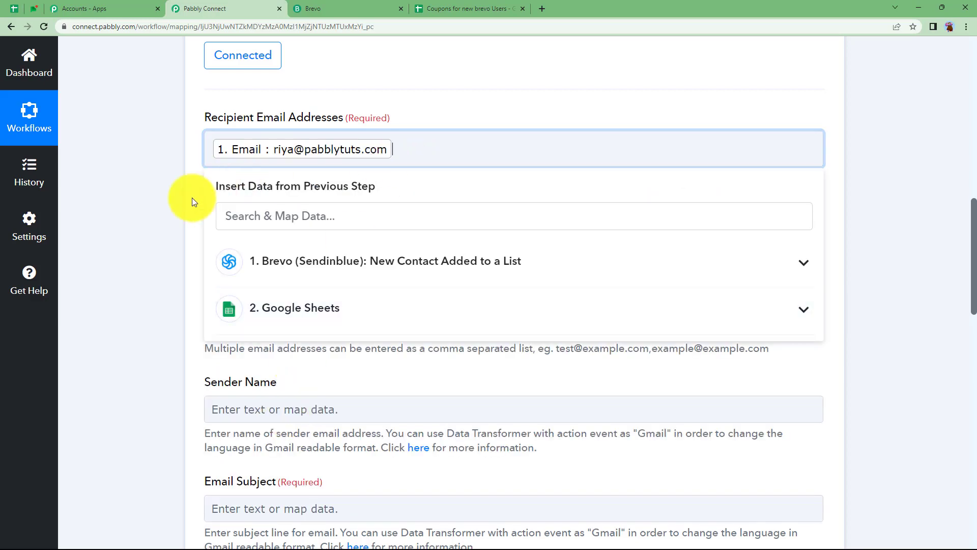
pyautogui.click(321, 8)
pyautogui.click(246, 4)
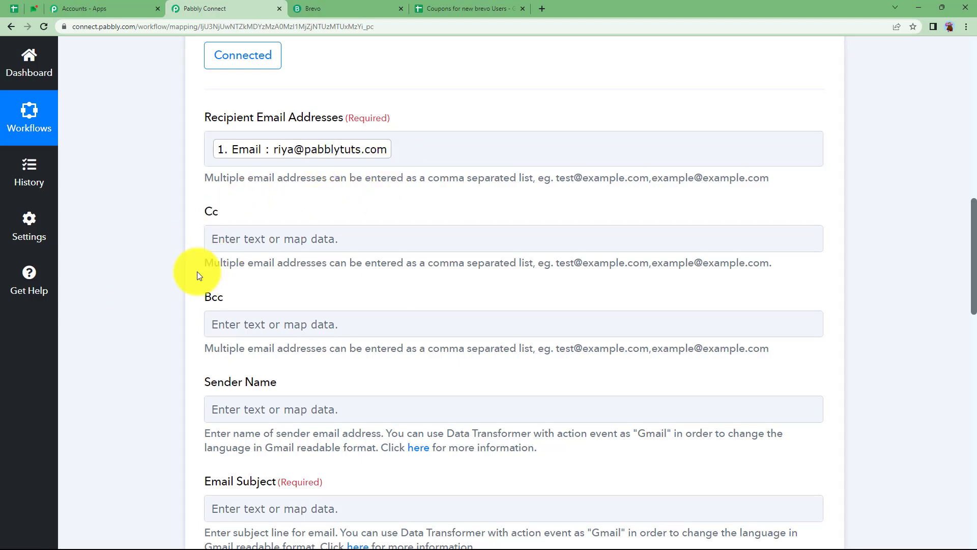
pyautogui.scroll(-2, 204, 280)
# Set sender name Brevo and paste the subject 'Coupon Codes for new Customer'.
pyautogui.click(228, 308)
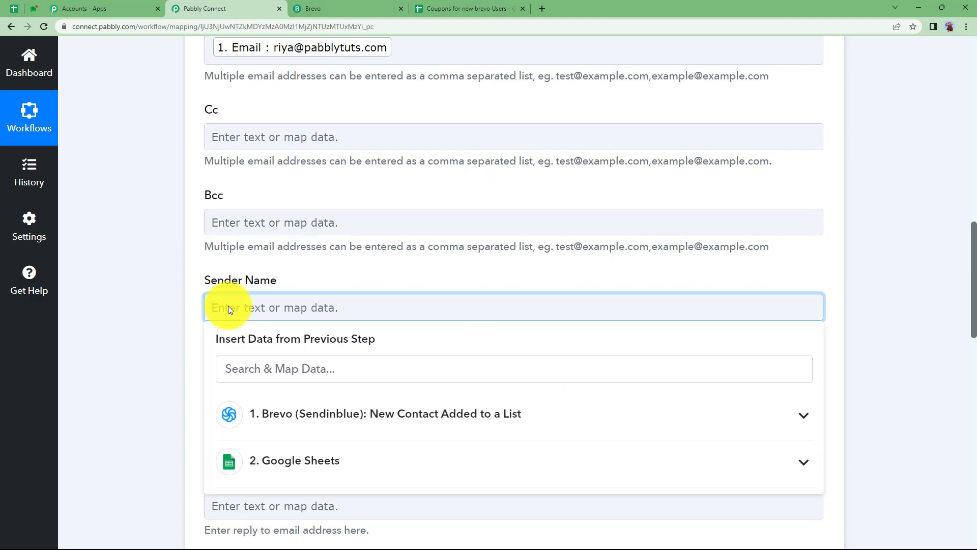
pyautogui.write('Brevo')
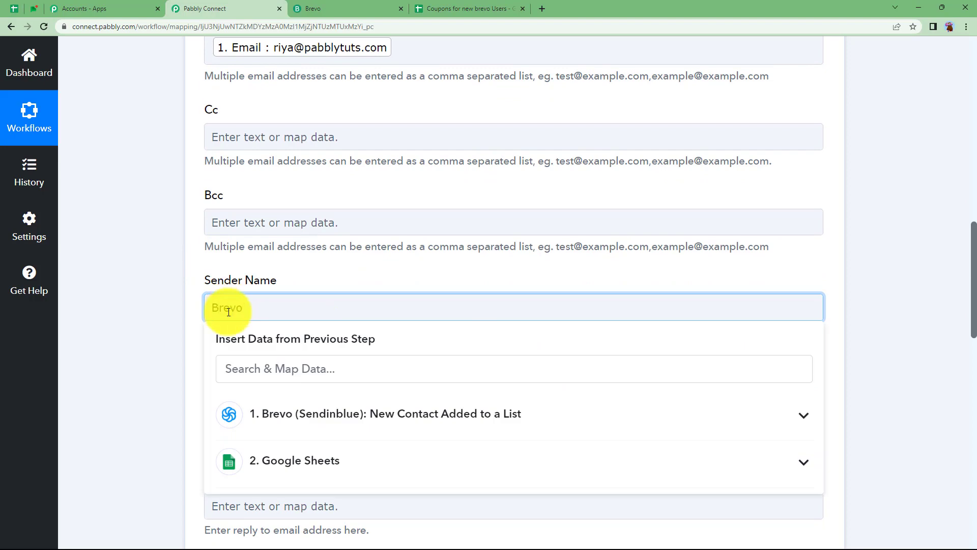
pyautogui.click(175, 367)
pyautogui.scroll(-3, 167, 370)
pyautogui.click(277, 255)
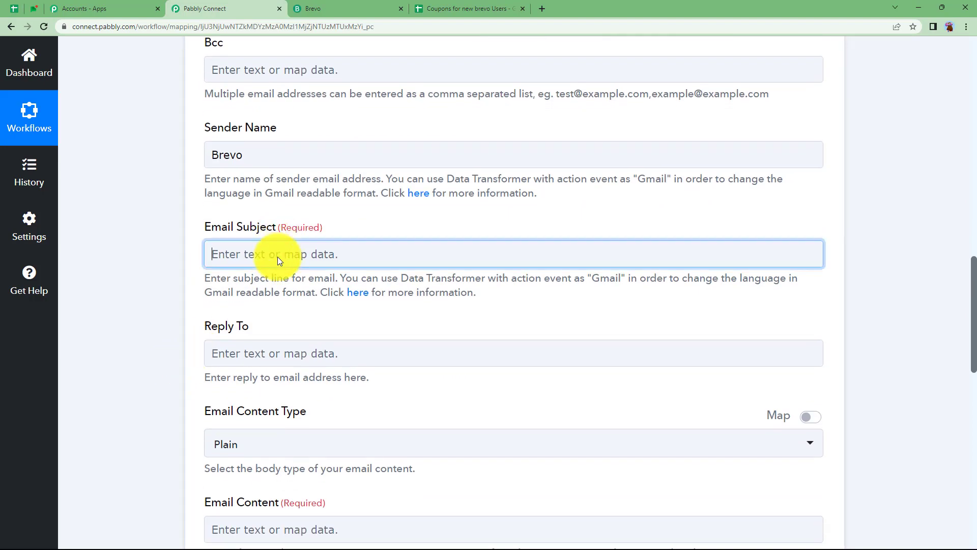
pyautogui.write('Coupon Codes for new Customer')
pyautogui.click(253, 291)
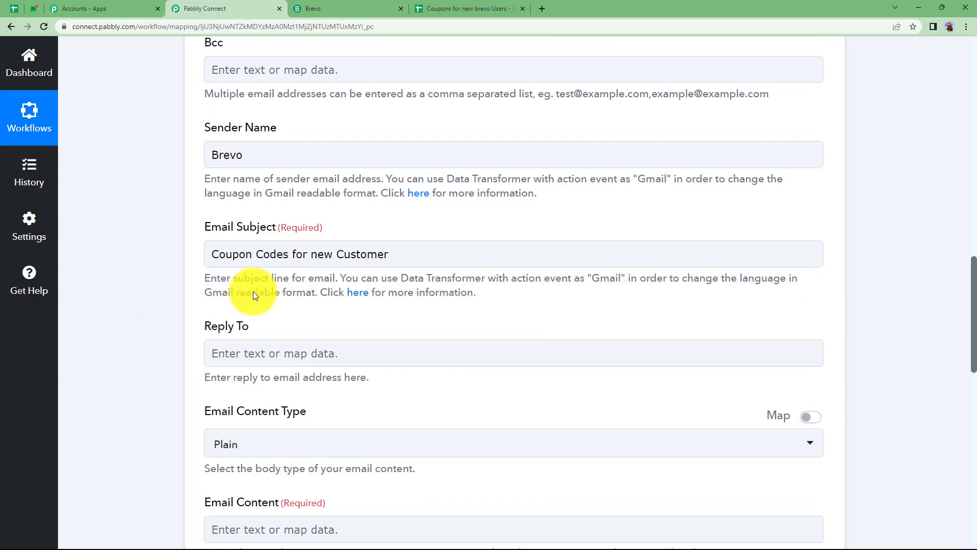
pyautogui.scroll(-3, 182, 421)
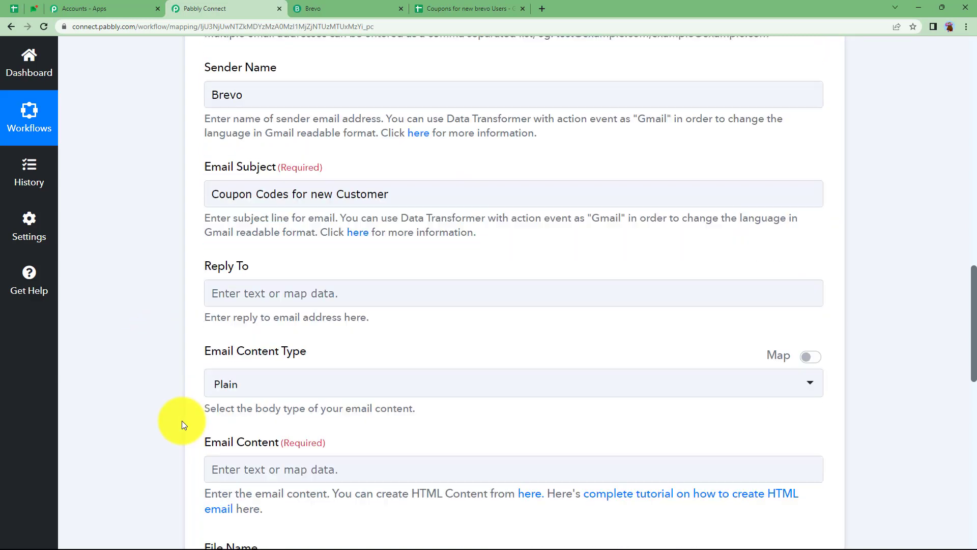
pyautogui.click(217, 381)
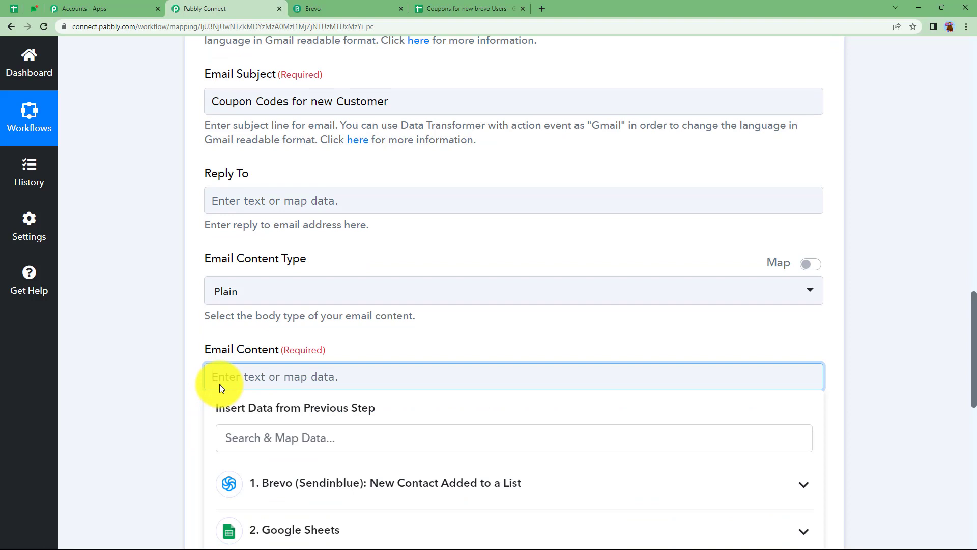
# Paste the coupon message, insert the lookup's RowValue 0 coupon code, and sign off with 'Regards'.
pyautogui.write('Hello Dear User,  We have a unique coupon for you as a welcome gift. Here is the coupon:')
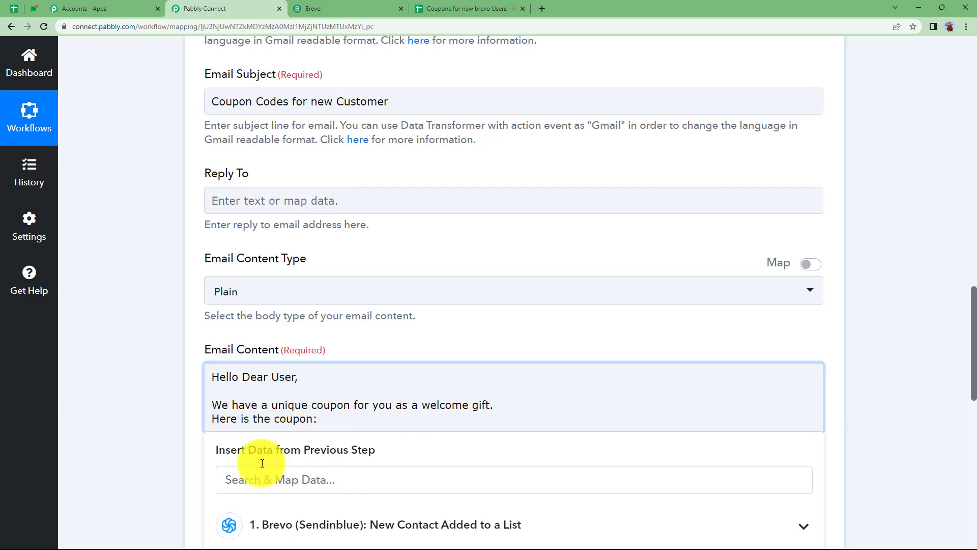
pyautogui.scroll(-3, 244, 458)
pyautogui.click(218, 366)
pyautogui.scroll(-3, 211, 430)
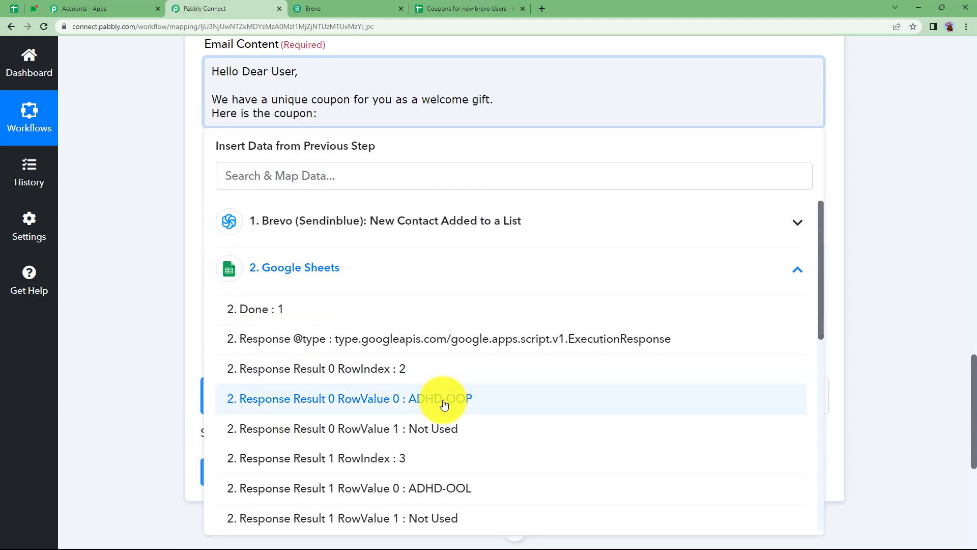
pyautogui.click(444, 406)
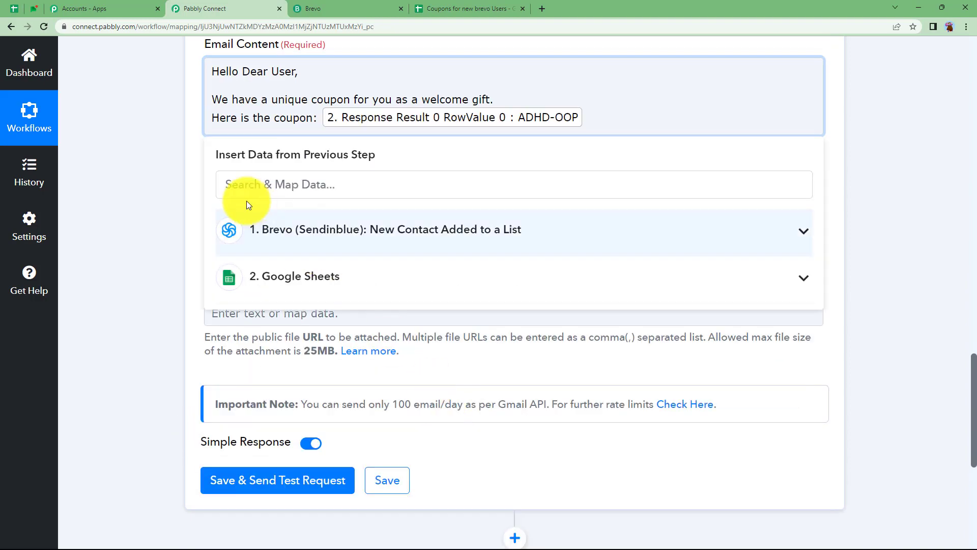
pyautogui.press('Return')
pyautogui.press('Return')
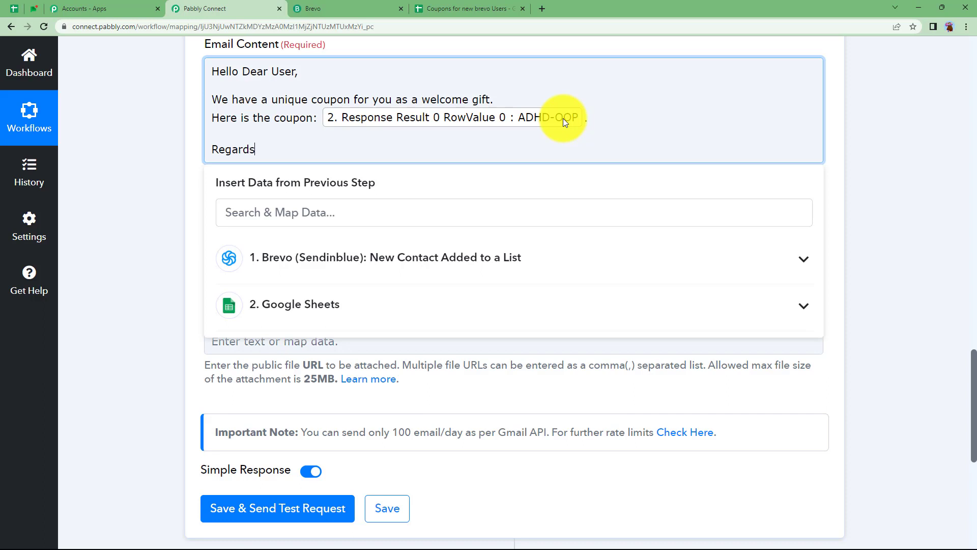
pyautogui.click(148, 227)
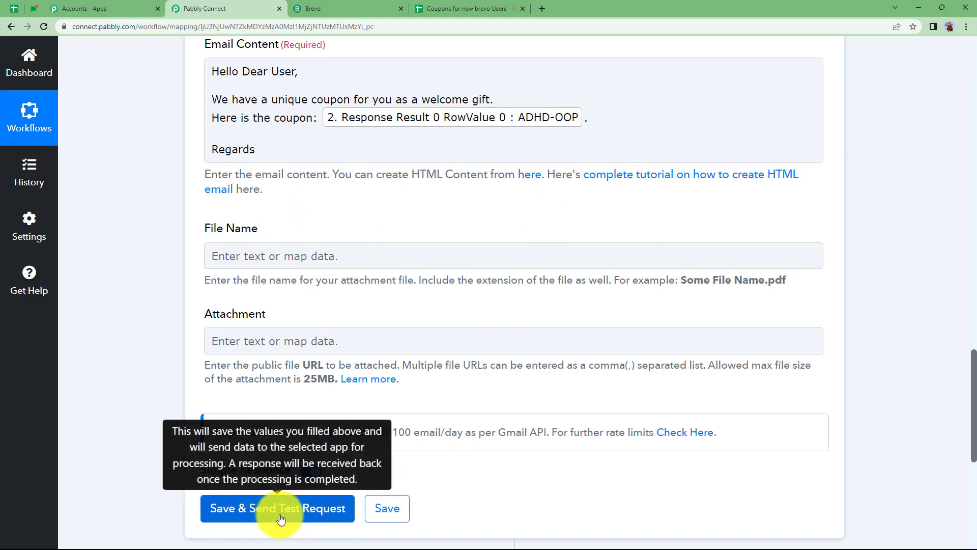
# Send a test email from the Gmail step, confirm status sent, collapse the step, and switch to Gmail.
pyautogui.click(305, 508)
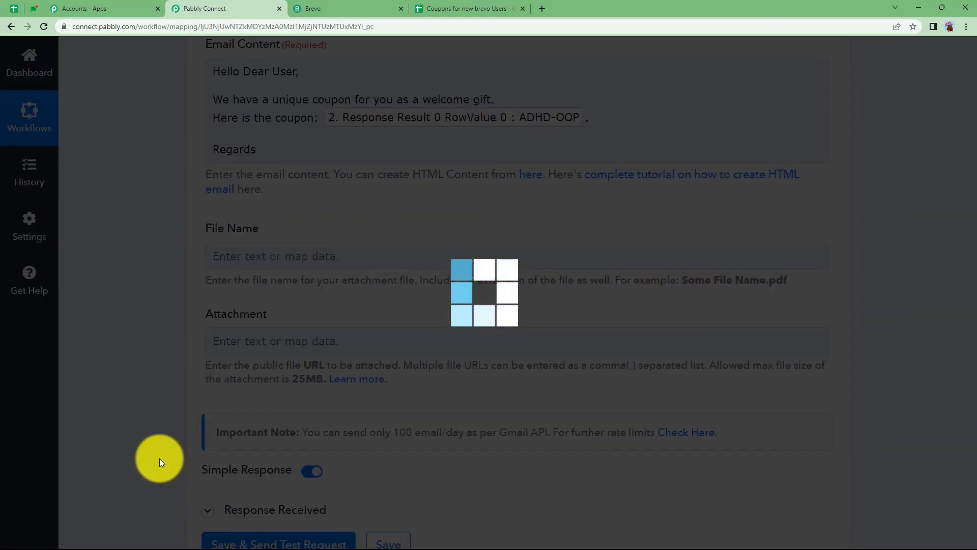
pyautogui.scroll(-5, 162, 457)
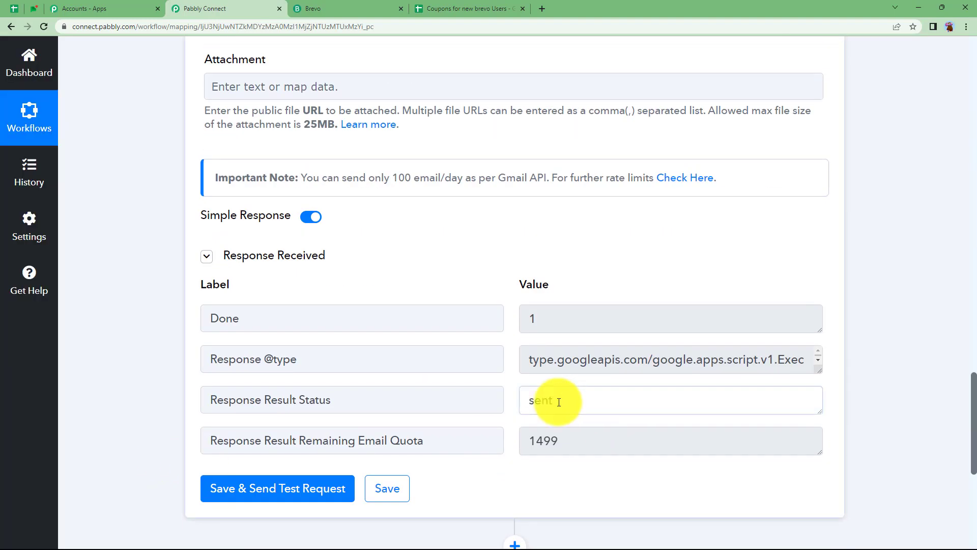
pyautogui.moveTo(555, 400); pyautogui.dragTo(356, 403)
pyautogui.scroll(15, 145, 356)
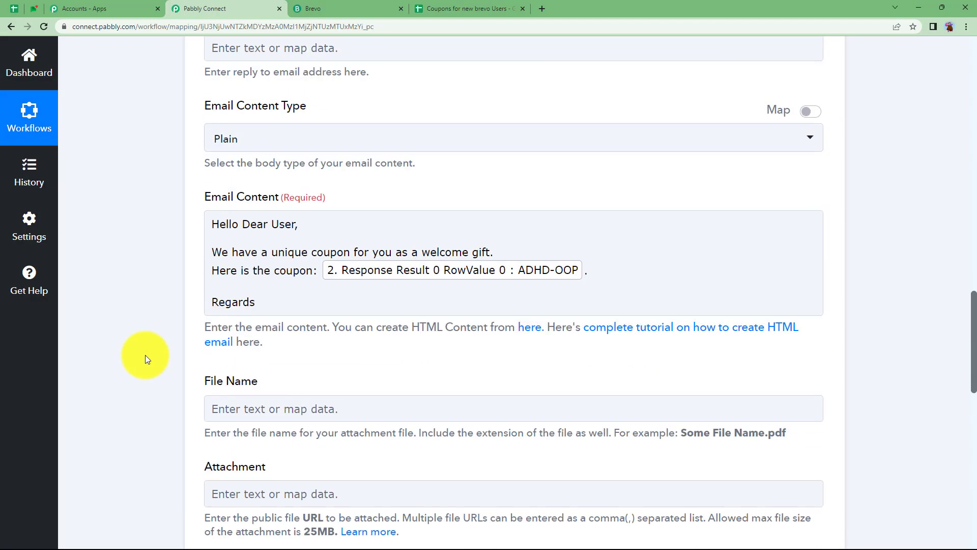
pyautogui.scroll(4, 157, 348)
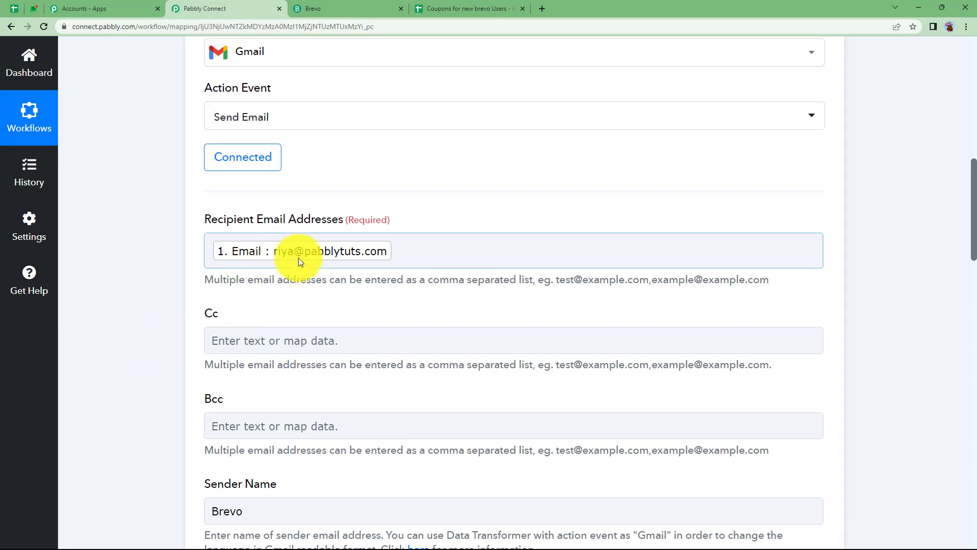
pyautogui.scroll(6, 298, 257)
pyautogui.click(342, 277)
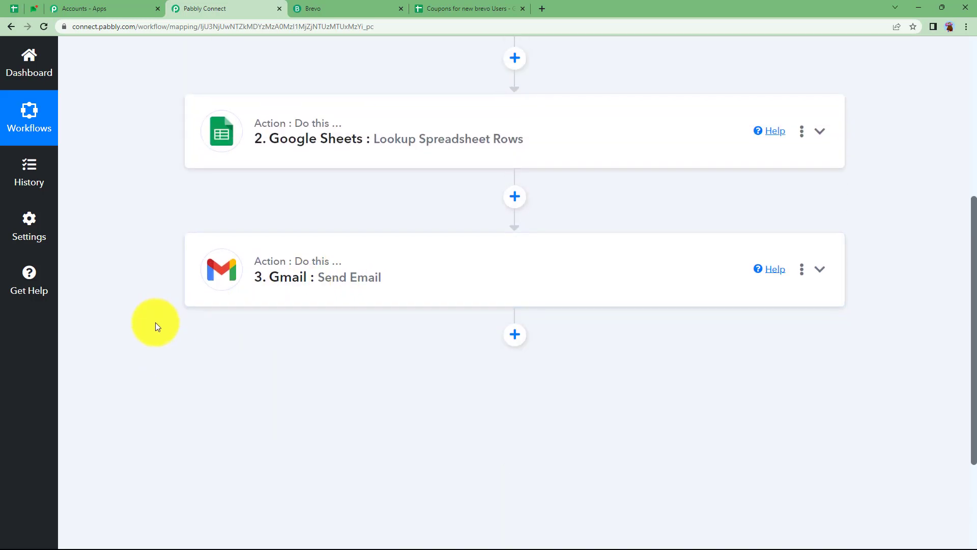
pyautogui.hotkey('alt', 'Tab')
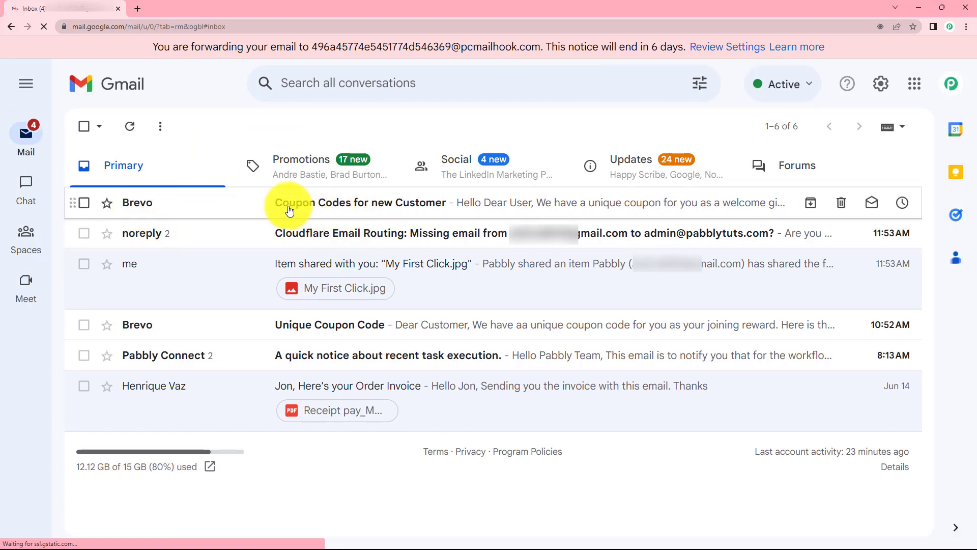
pyautogui.click(431, 210)
pyautogui.moveTo(347, 272); pyautogui.dragTo(102, 319)
pyautogui.click(288, 316)
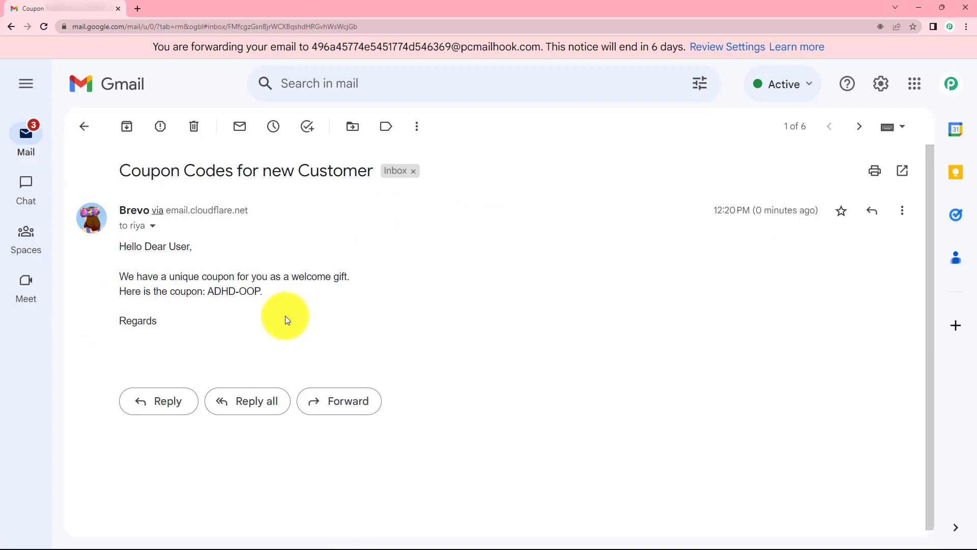
pyautogui.moveTo(285, 314); pyautogui.dragTo(219, 307)
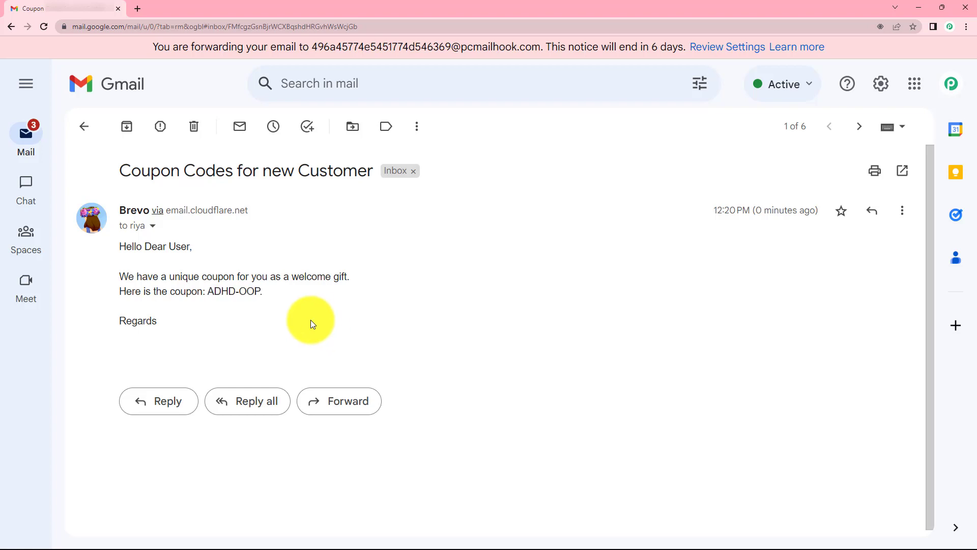
pyautogui.click(616, 541)
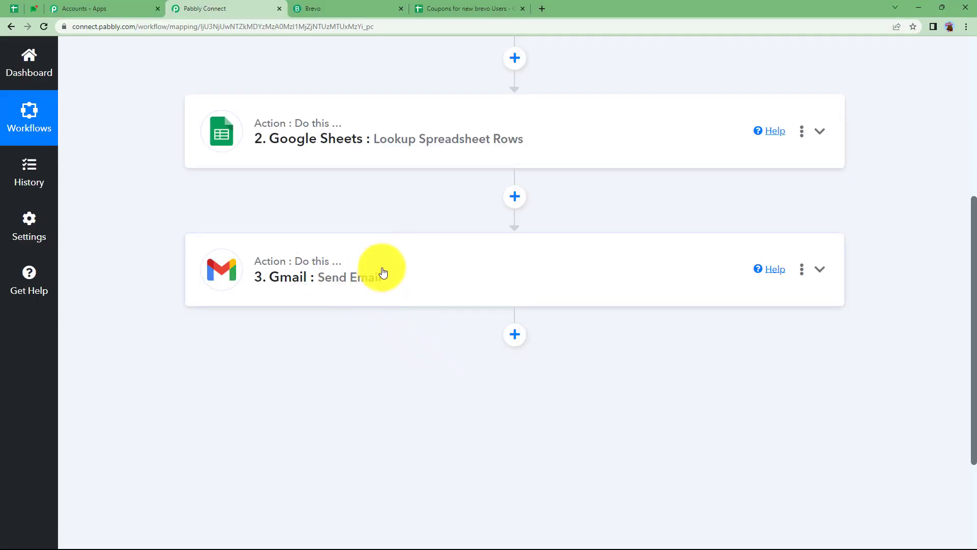
pyautogui.scroll(3, 389, 178)
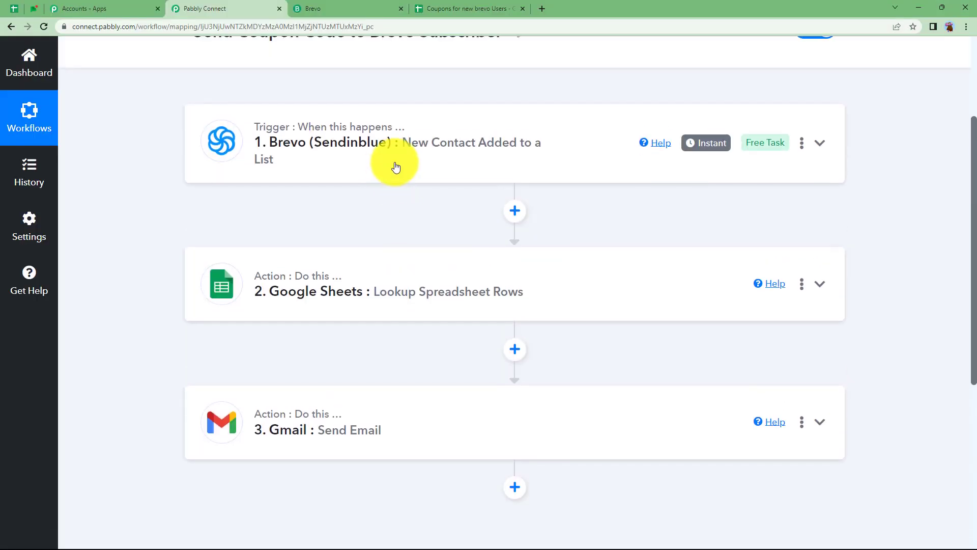
pyautogui.click(413, 6)
pyautogui.click(234, 198)
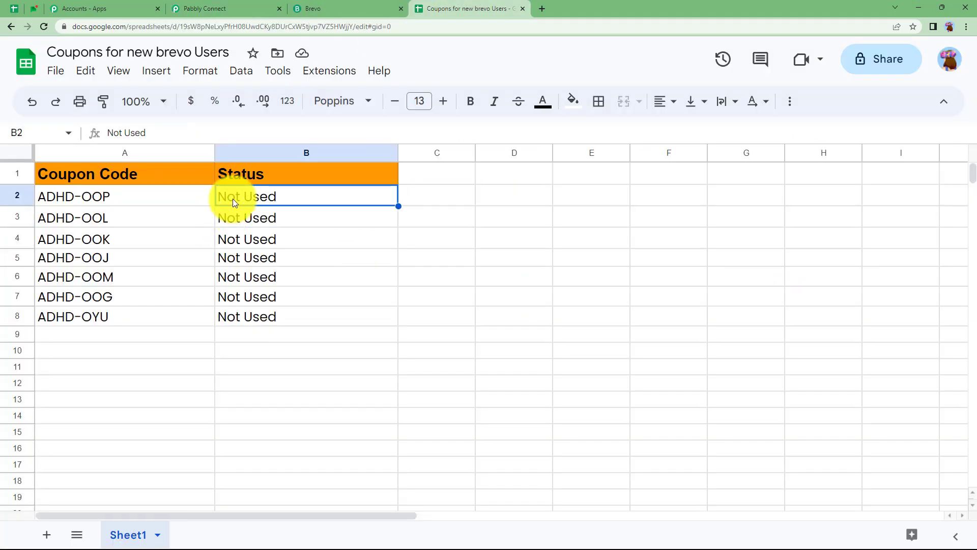
pyautogui.click(151, 195)
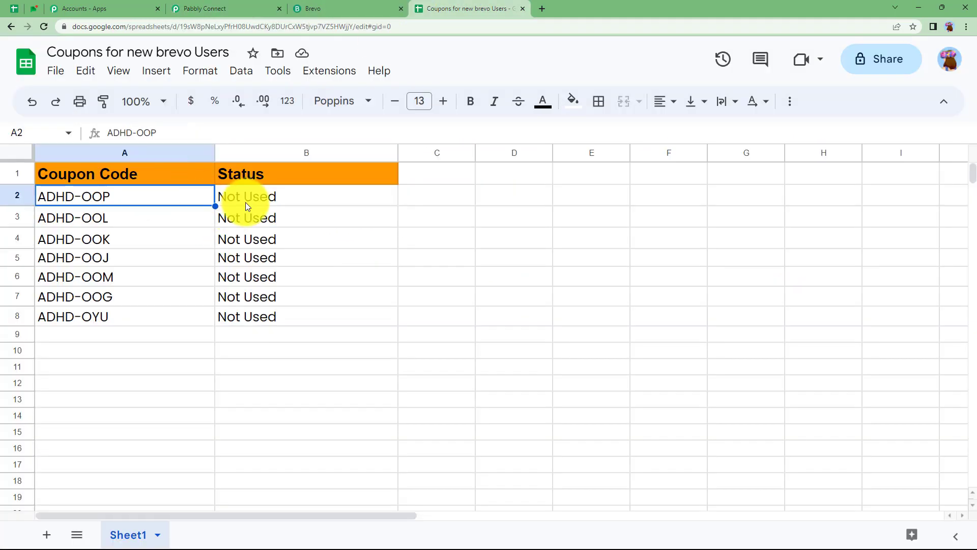
pyautogui.click(224, 8)
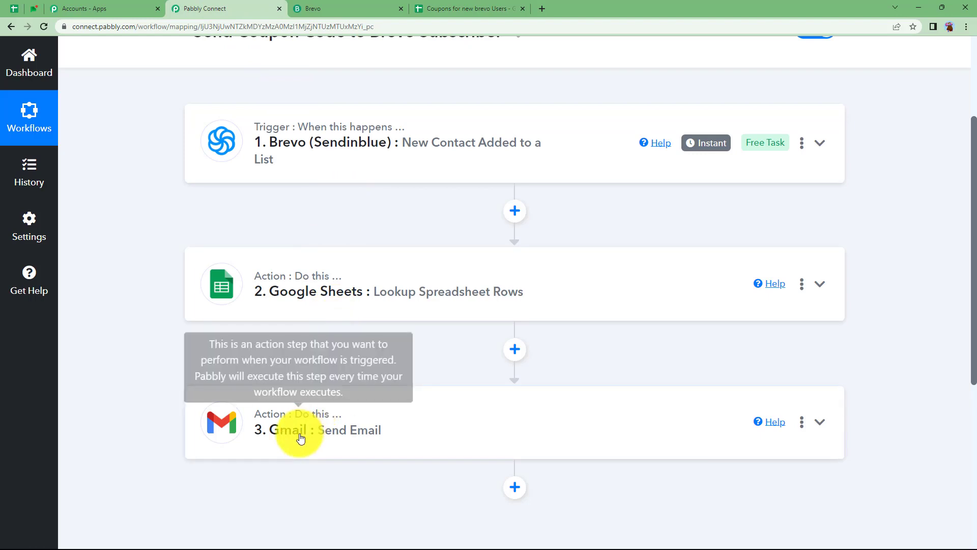
# Add a new action step below the Gmail Send Email step.
pyautogui.scroll(-1, 311, 426)
pyautogui.scroll(-2, 311, 427)
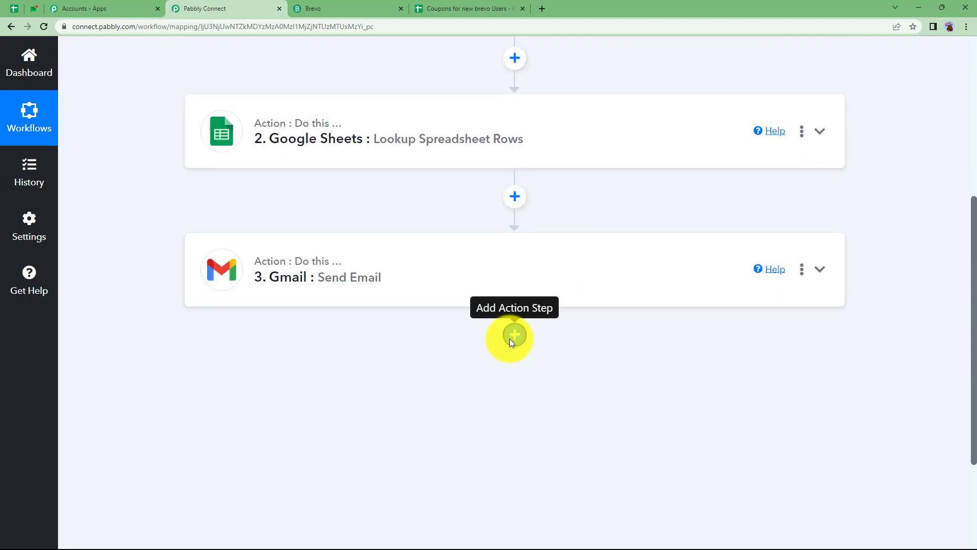
pyautogui.click(513, 336)
# Review the Brevo contacts and coupon sheet, then choose Google Sheets as the new step's app.
pyautogui.click(369, 9)
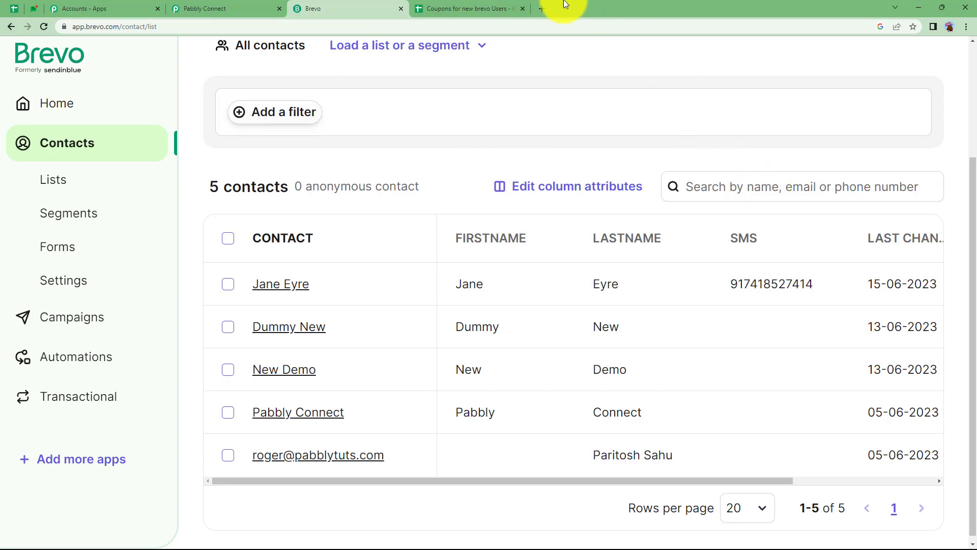
pyautogui.click(487, 9)
pyautogui.click(190, 4)
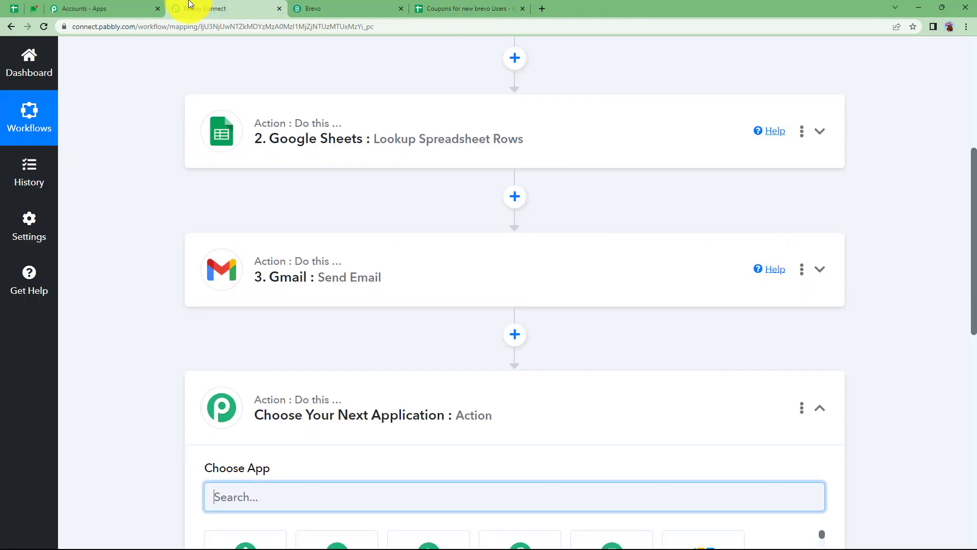
pyautogui.scroll(-3, 351, 504)
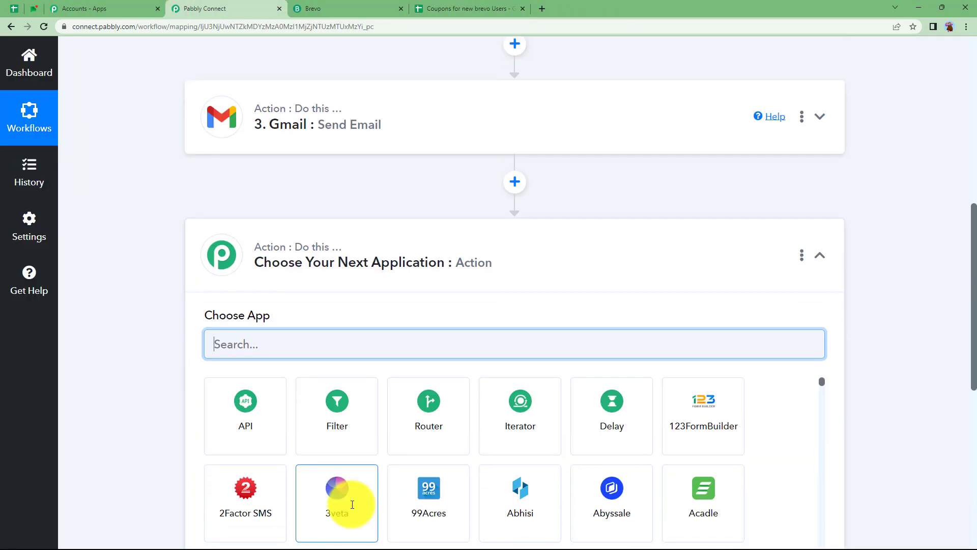
pyautogui.scroll(-2, 350, 505)
pyautogui.write('goo')
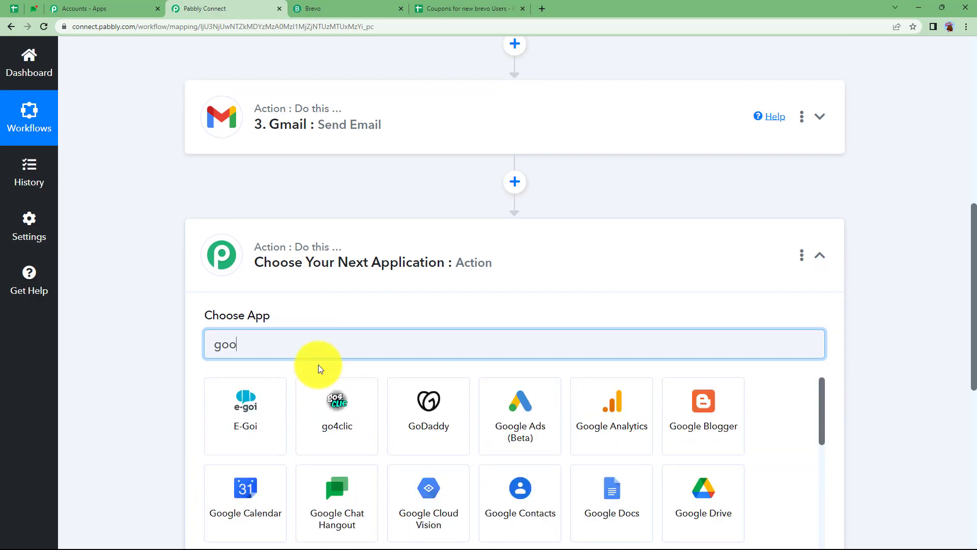
pyautogui.write('gle shee')
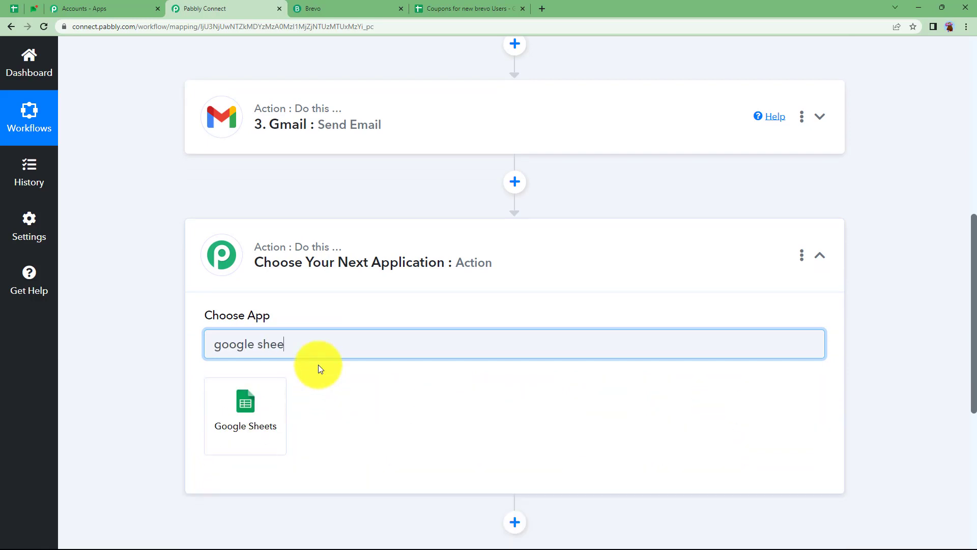
pyautogui.click(246, 398)
# Set the action event to Update Cell Value.
pyautogui.click(257, 406)
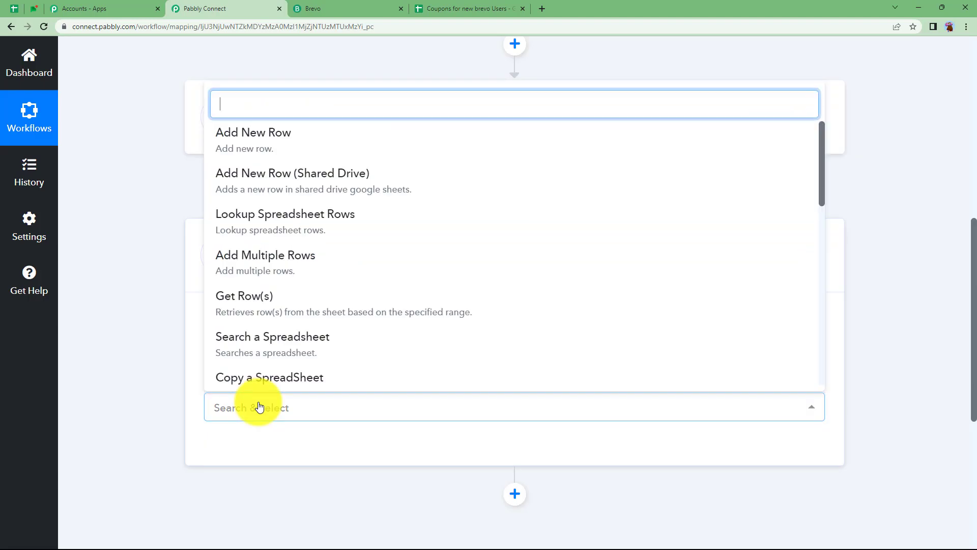
pyautogui.scroll(-8, 343, 299)
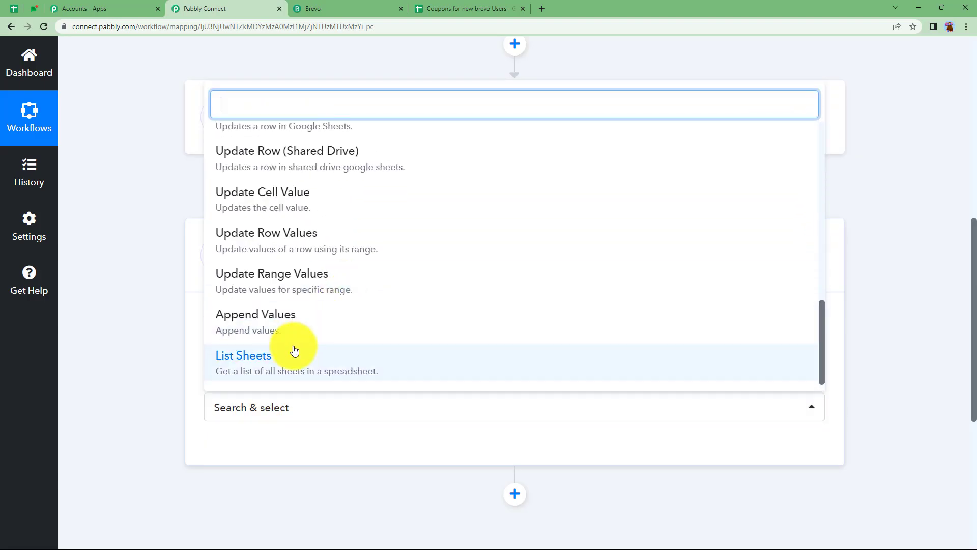
pyautogui.scroll(-2, 294, 348)
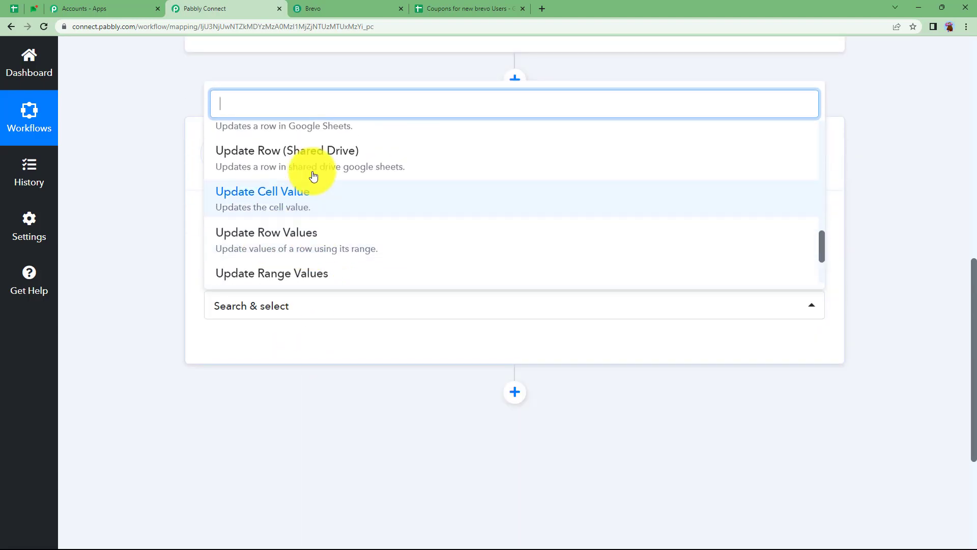
pyautogui.scroll(3, 295, 175)
pyautogui.scroll(-2, 284, 270)
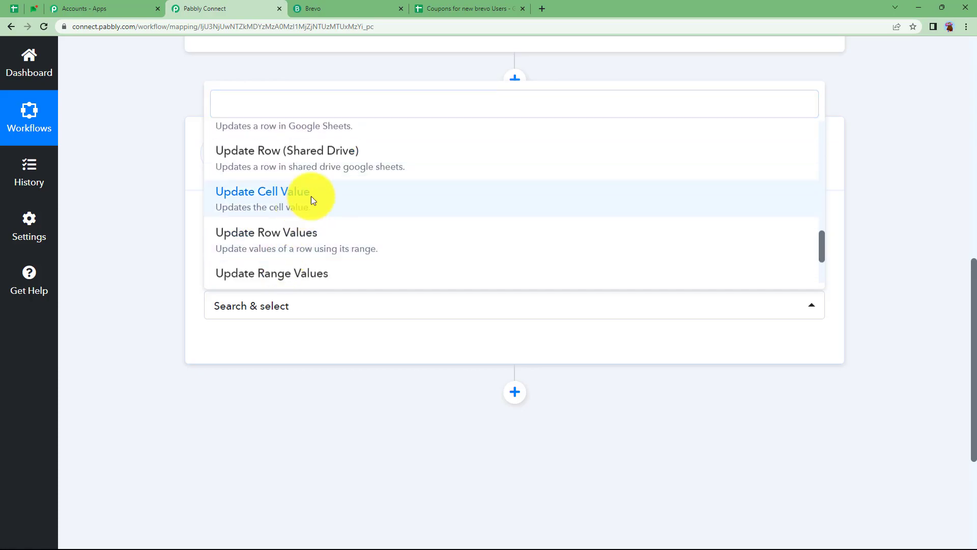
pyautogui.click(311, 198)
# Check status cell B2 in the sheet, then start connecting with Google Sheets #17.
pyautogui.click(471, 9)
pyautogui.click(270, 198)
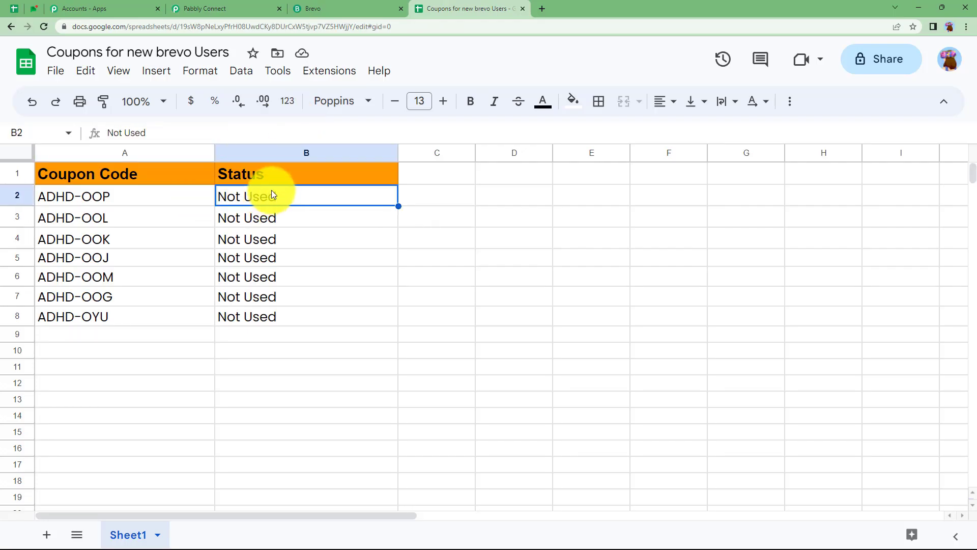
pyautogui.click(244, 8)
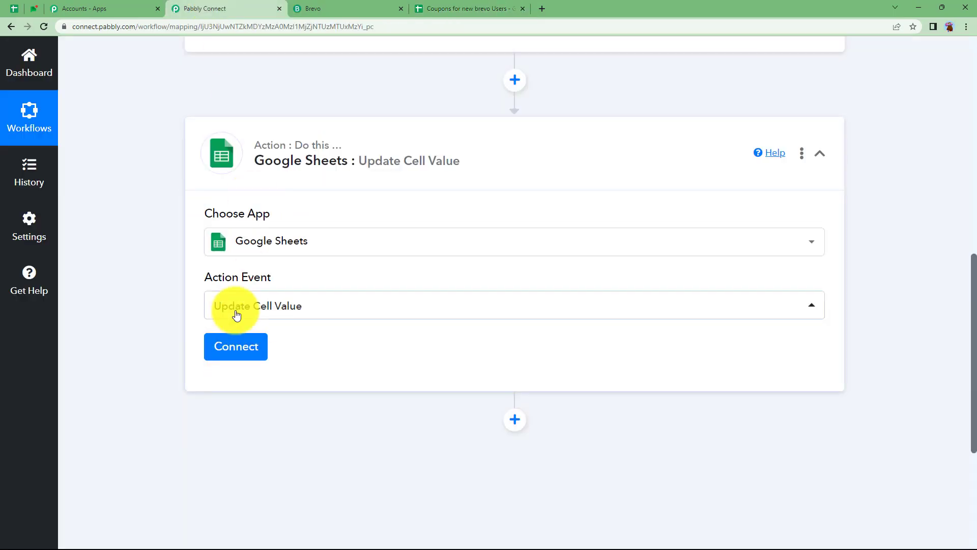
pyautogui.click(237, 349)
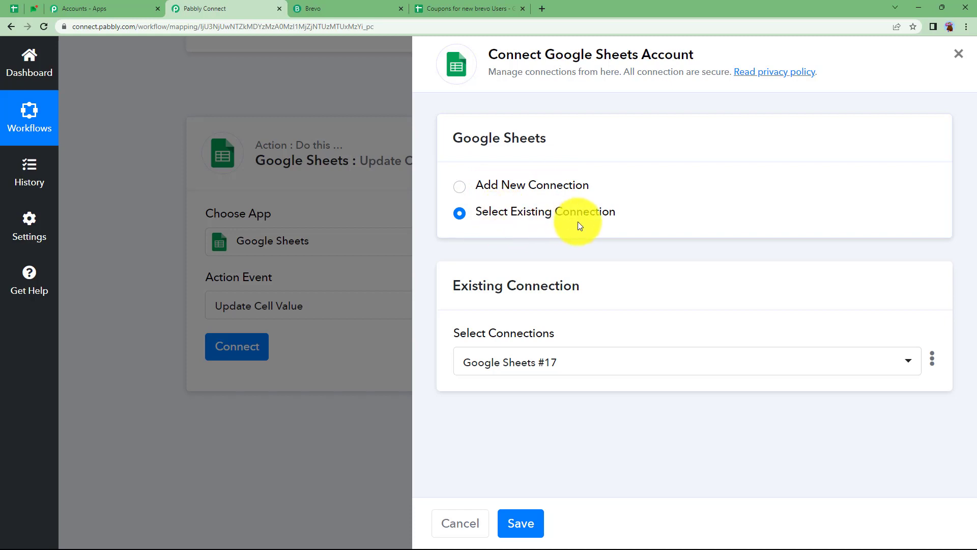
# Save the existing Google Sheets connection and select the 'Coupons for new brevo Users' spreadsheet.
pyautogui.click(518, 523)
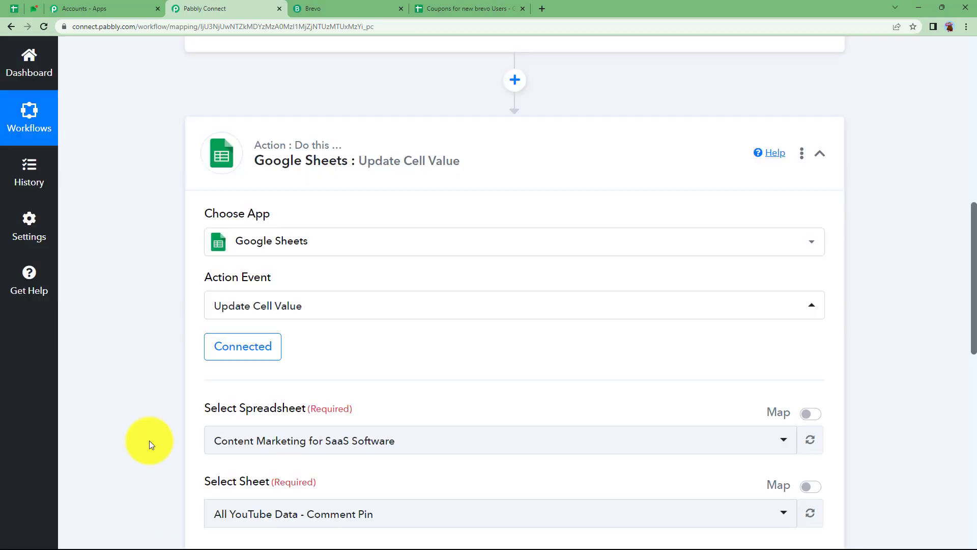
pyautogui.click(209, 448)
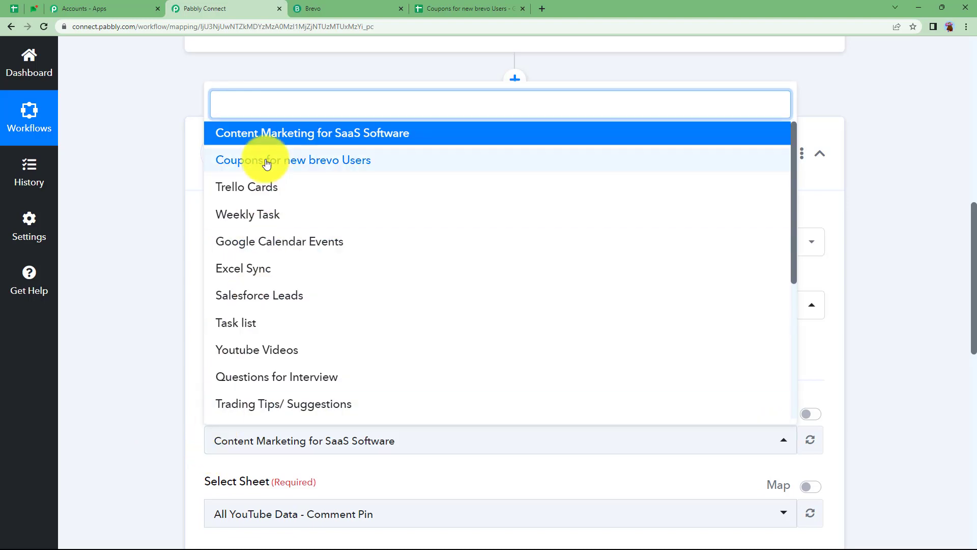
pyautogui.click(266, 161)
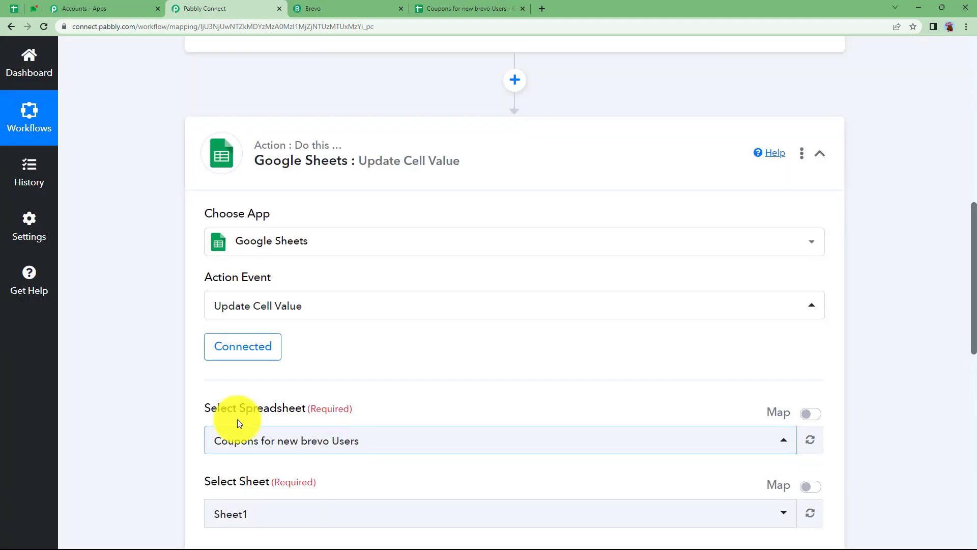
pyautogui.scroll(-2, 237, 419)
pyautogui.scroll(-3, 120, 436)
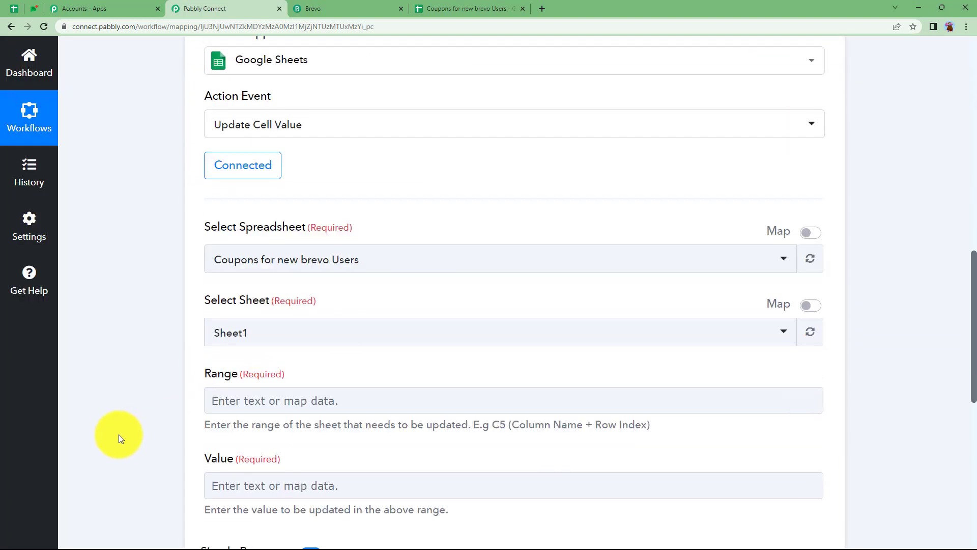
# Inspect the Range mapping options and the coupon sheet's Status column.
pyautogui.click(252, 328)
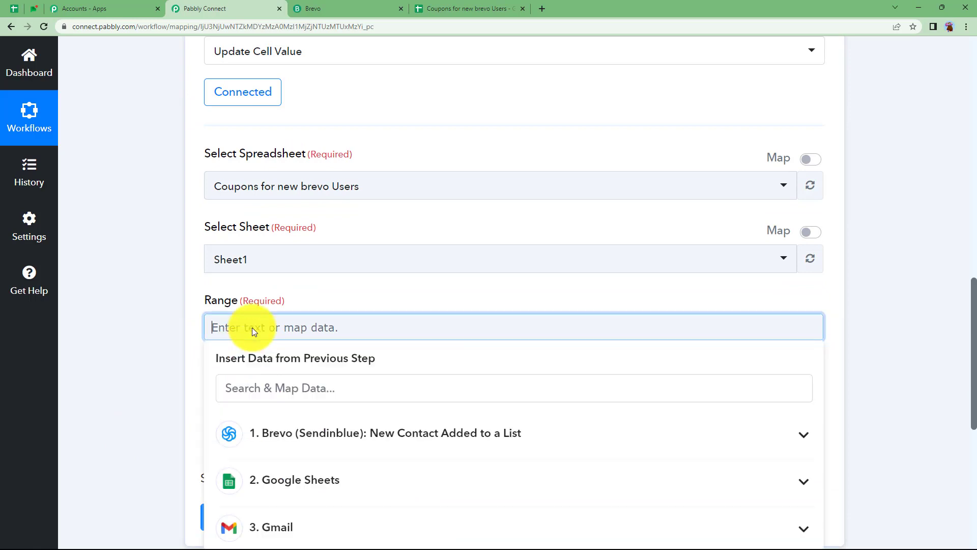
pyautogui.click(168, 344)
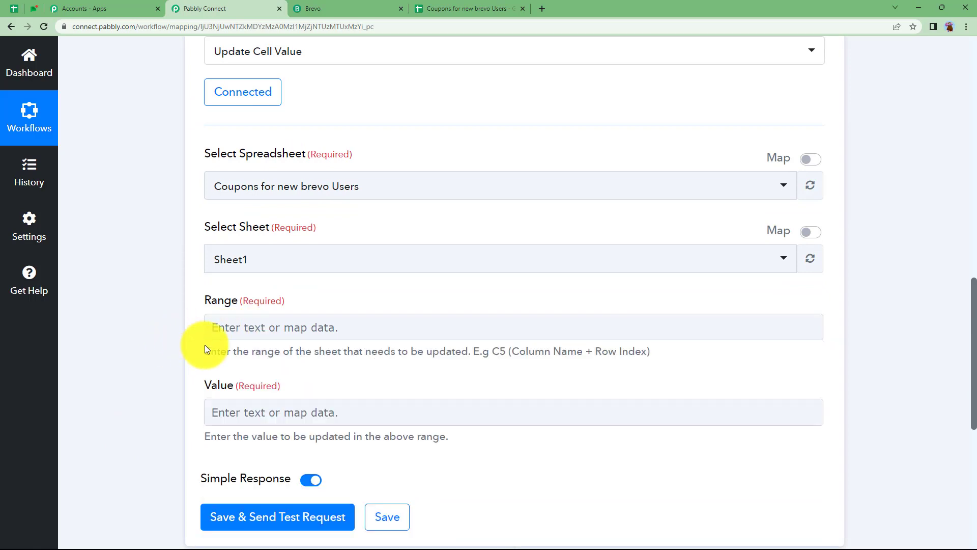
pyautogui.click(439, 8)
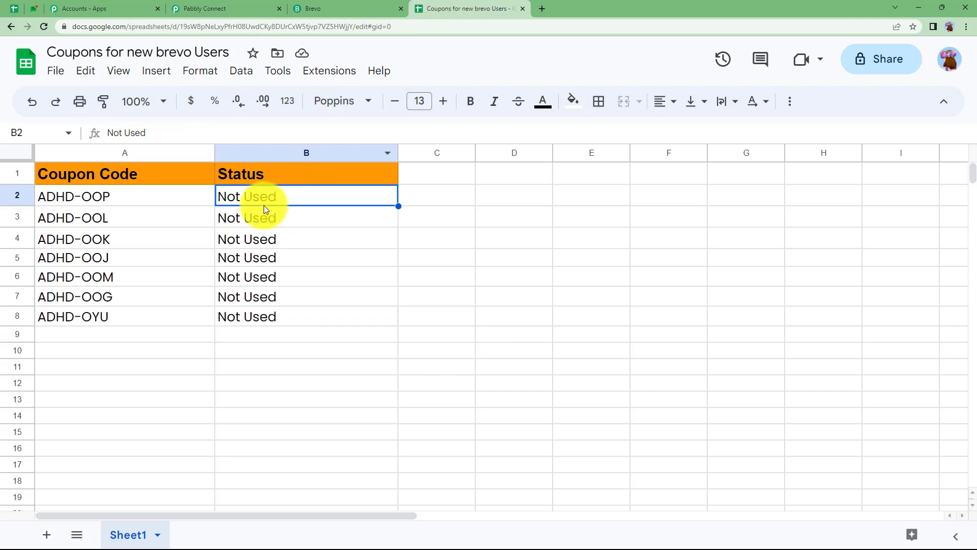
pyautogui.click(240, 8)
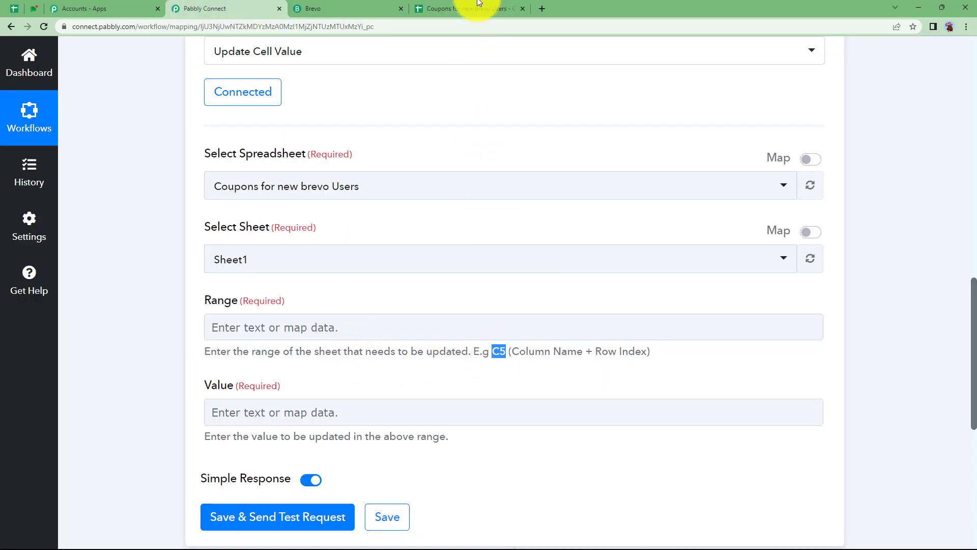
pyautogui.click(465, 8)
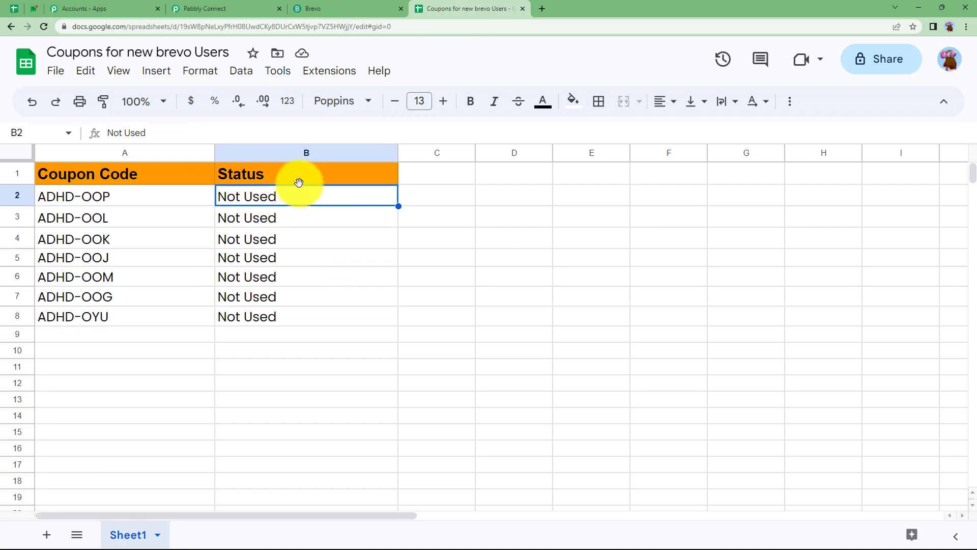
pyautogui.click(234, 8)
# Set Range to B followed by the Google Sheets lookup's Response Result 0 RowIndex.
pyautogui.click(274, 326)
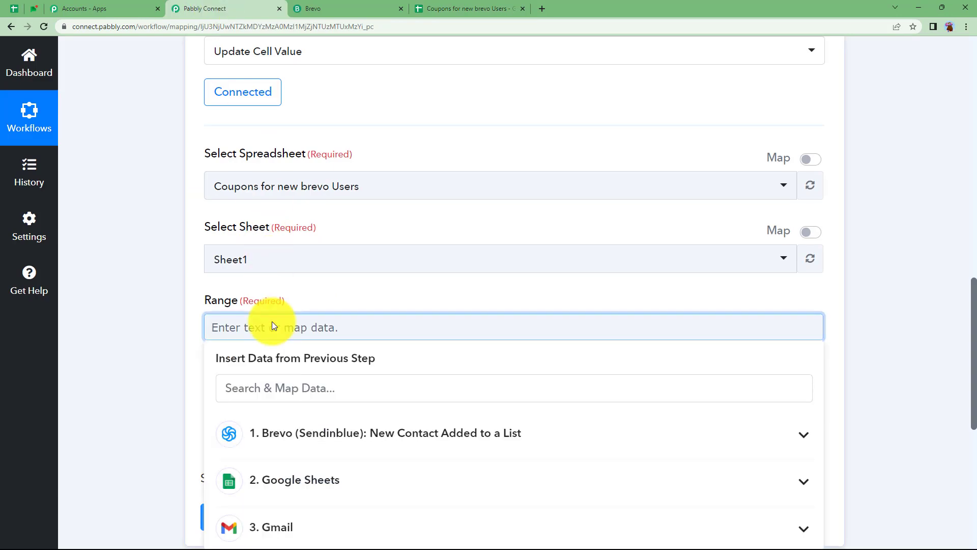
pyautogui.write('B')
pyautogui.click(182, 362)
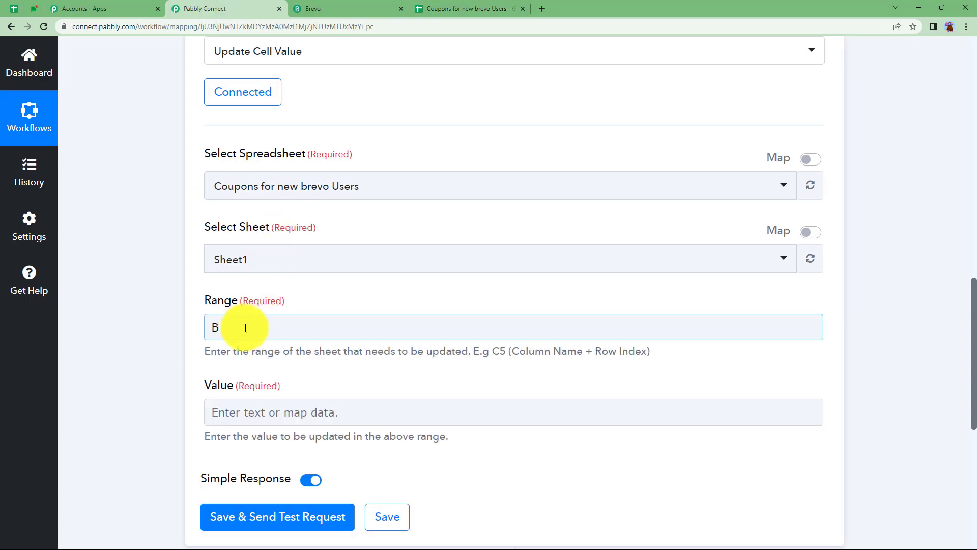
pyautogui.click(246, 327)
pyautogui.scroll(-3, 135, 453)
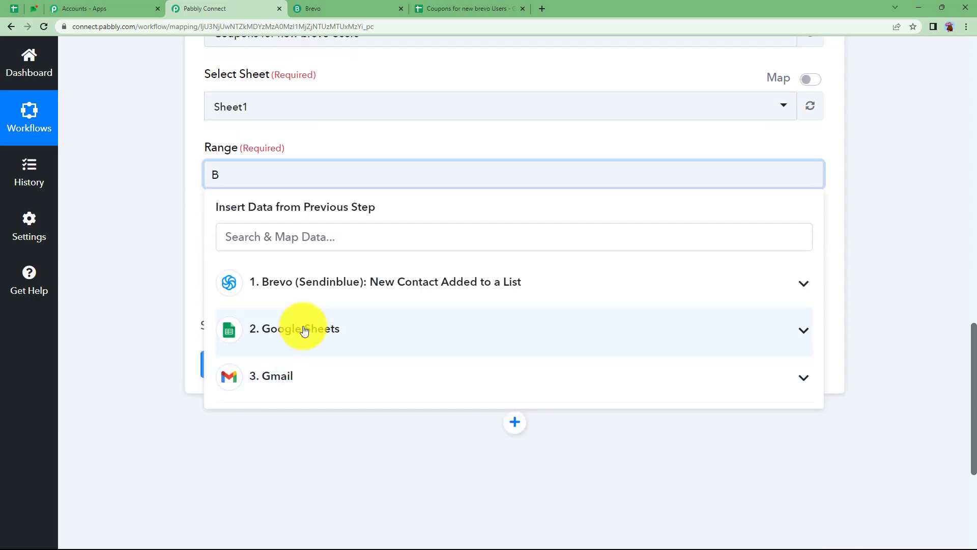
pyautogui.click(304, 330)
pyautogui.click(305, 436)
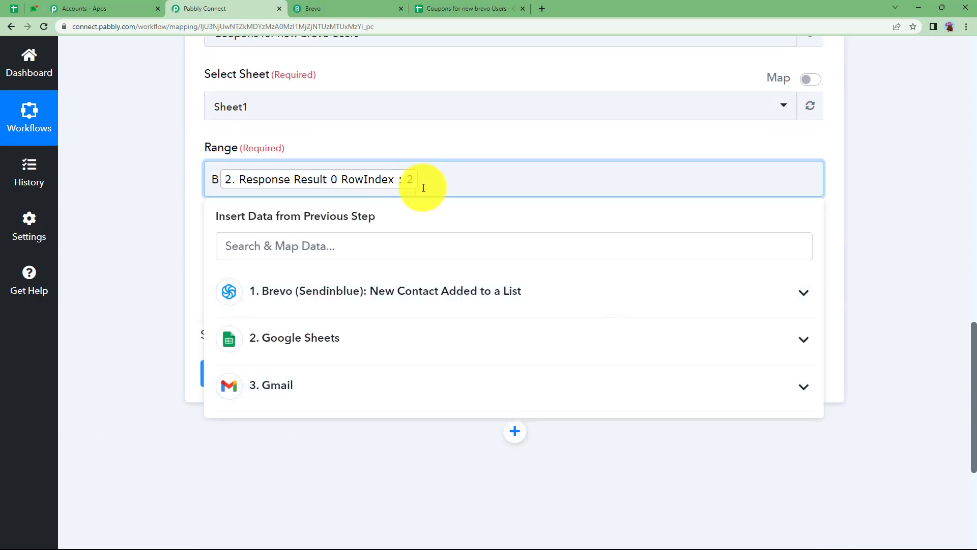
pyautogui.click(194, 276)
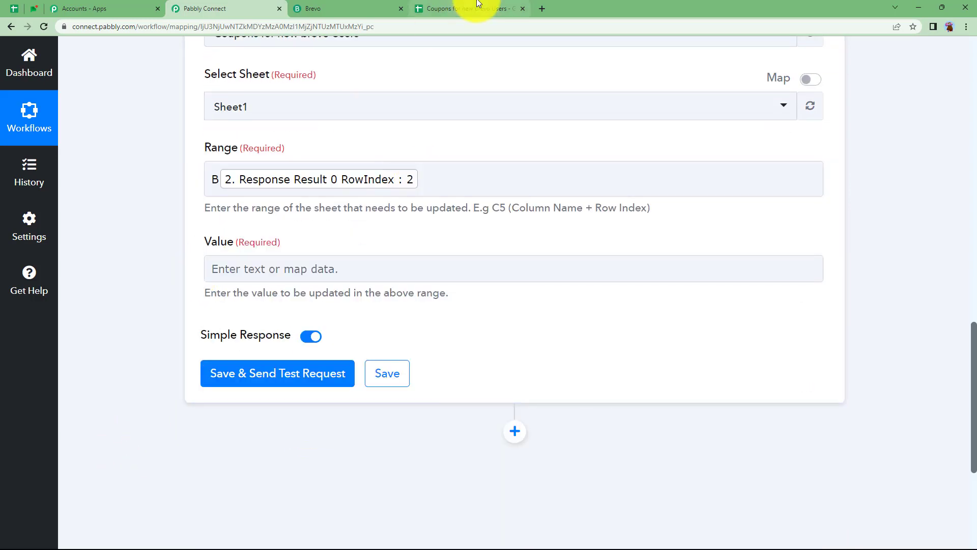
# Review the Status cells below B2 in the coupon sheet, then return to the step.
pyautogui.click(465, 8)
pyautogui.click(306, 217)
pyautogui.click(304, 238)
pyautogui.click(304, 258)
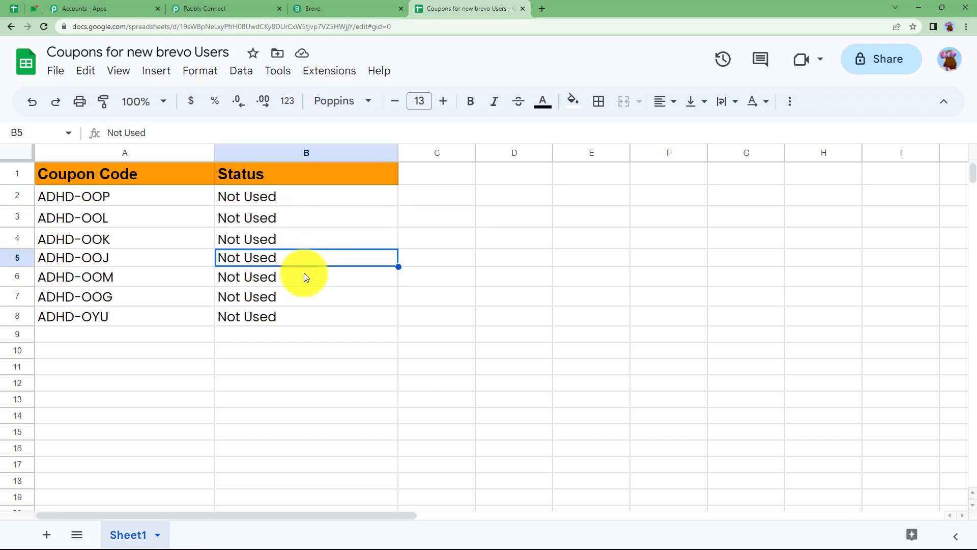
pyautogui.click(304, 277)
pyautogui.click(234, 9)
# Enter 'Used' as the Value and send a test request.
pyautogui.click(258, 273)
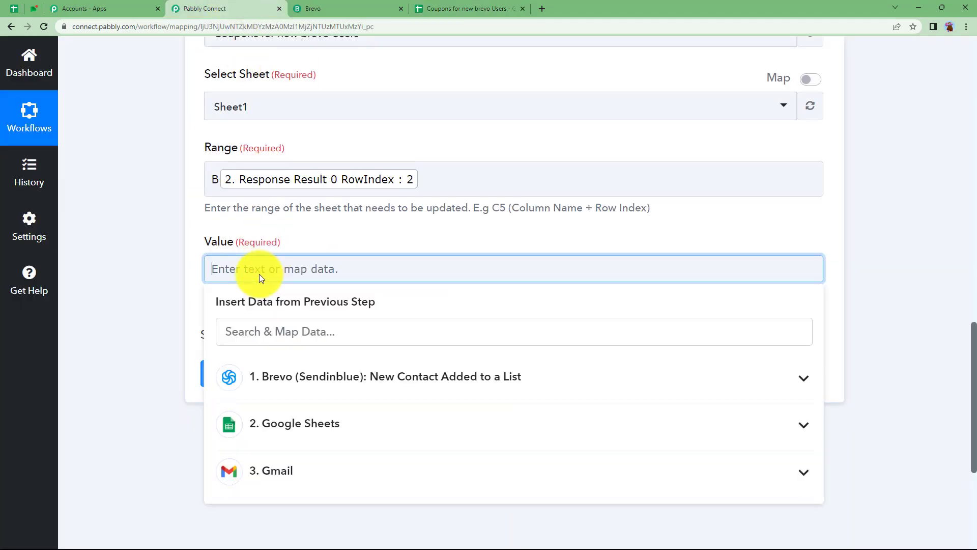
pyautogui.write('uSE')
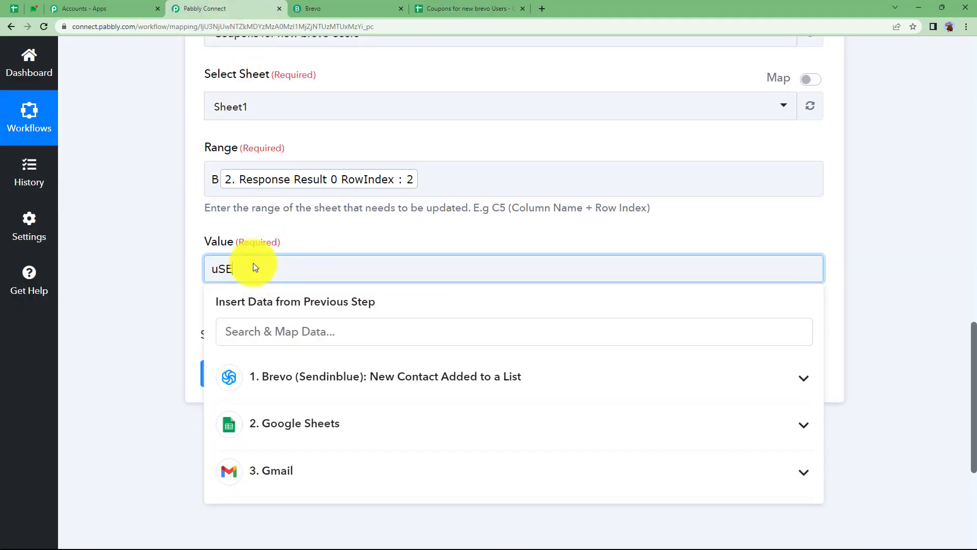
pyautogui.press('BackSpace')
pyautogui.press('BackSpace')
pyautogui.press('BackSpace')
pyautogui.write('Used')
pyautogui.click(255, 375)
# Confirm in the sheet and test response that Sheet1!B2 now reads Used.
pyautogui.click(463, 6)
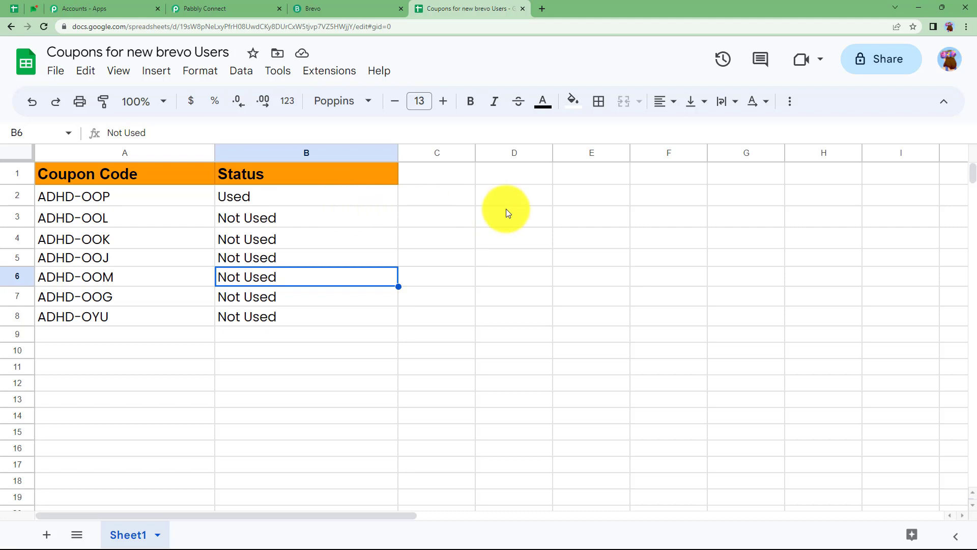
pyautogui.click(219, 8)
pyautogui.scroll(-1, 188, 438)
pyautogui.scroll(-3, 188, 437)
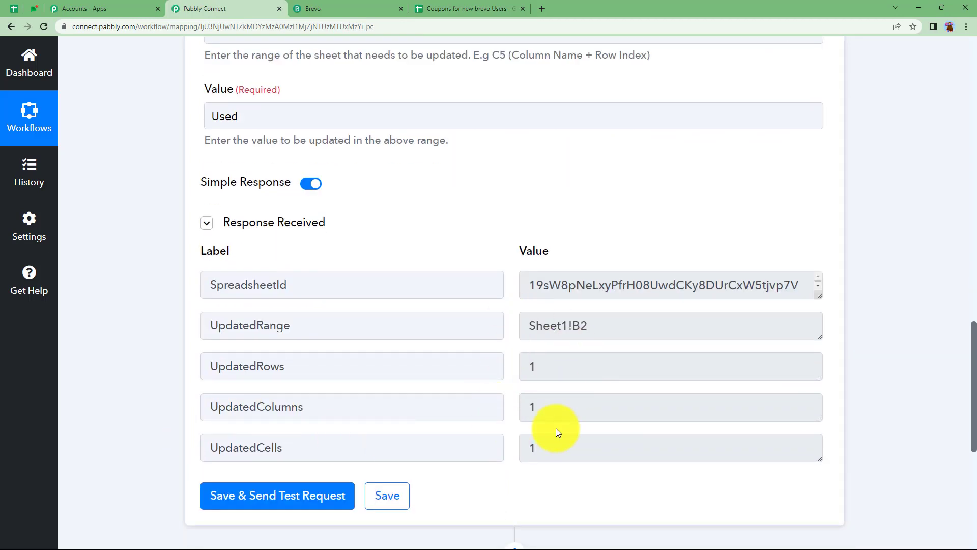
pyautogui.moveTo(289, 450); pyautogui.dragTo(200, 470)
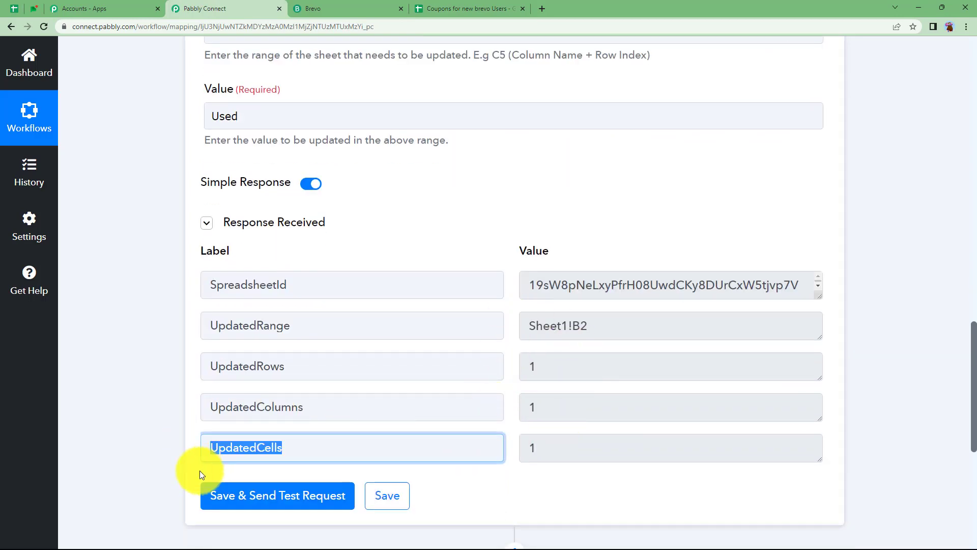
pyautogui.click(168, 448)
pyautogui.scroll(8, 168, 444)
pyautogui.scroll(6, 167, 443)
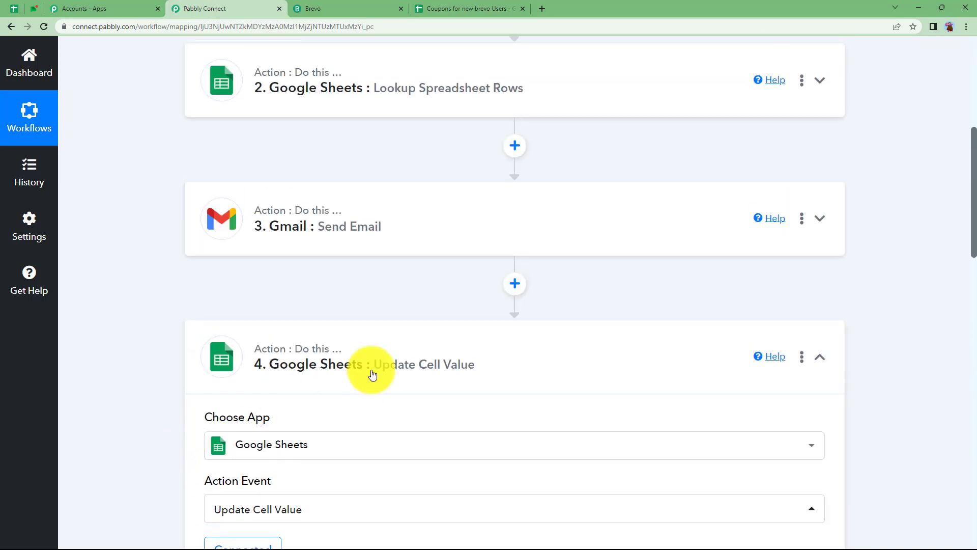
pyautogui.scroll(4, 155, 351)
pyautogui.scroll(3, 155, 350)
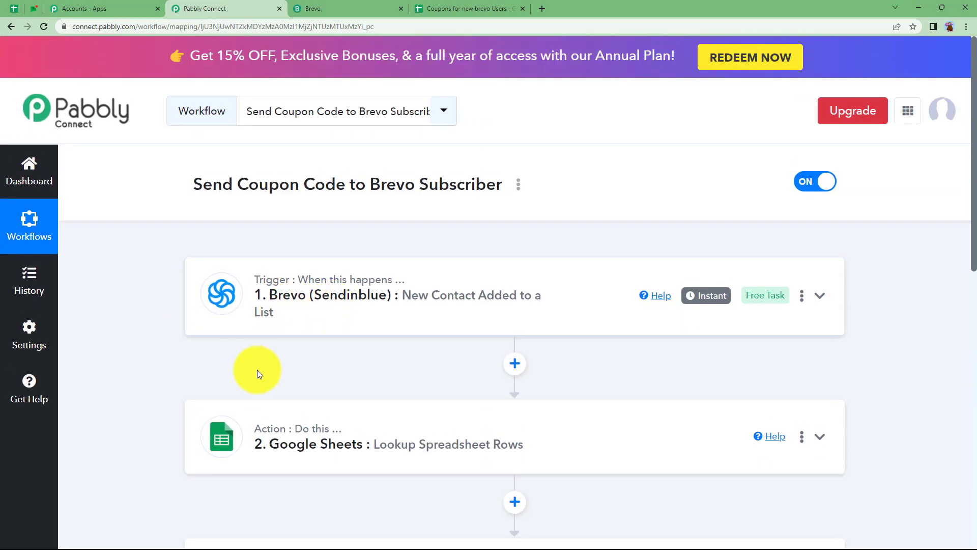
pyautogui.scroll(-2, 259, 371)
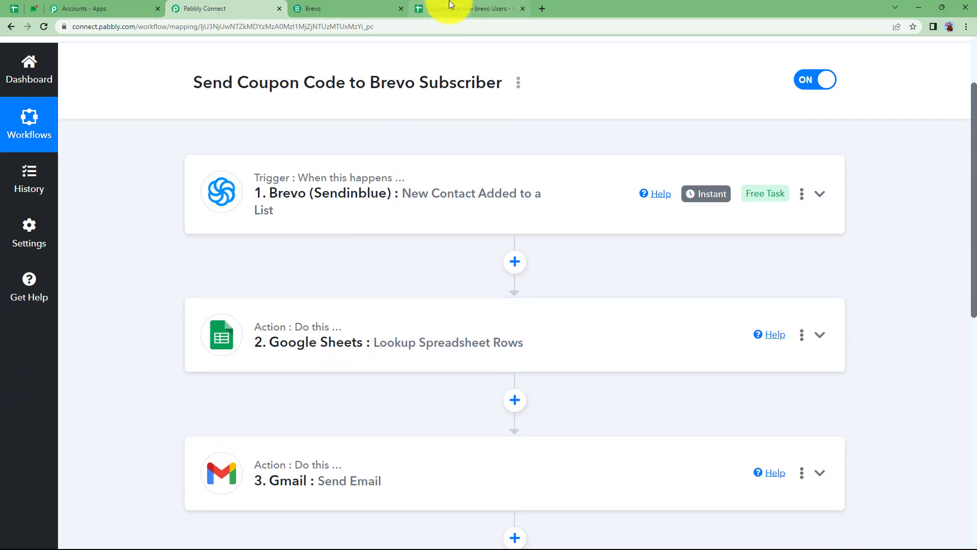
pyautogui.click(448, 7)
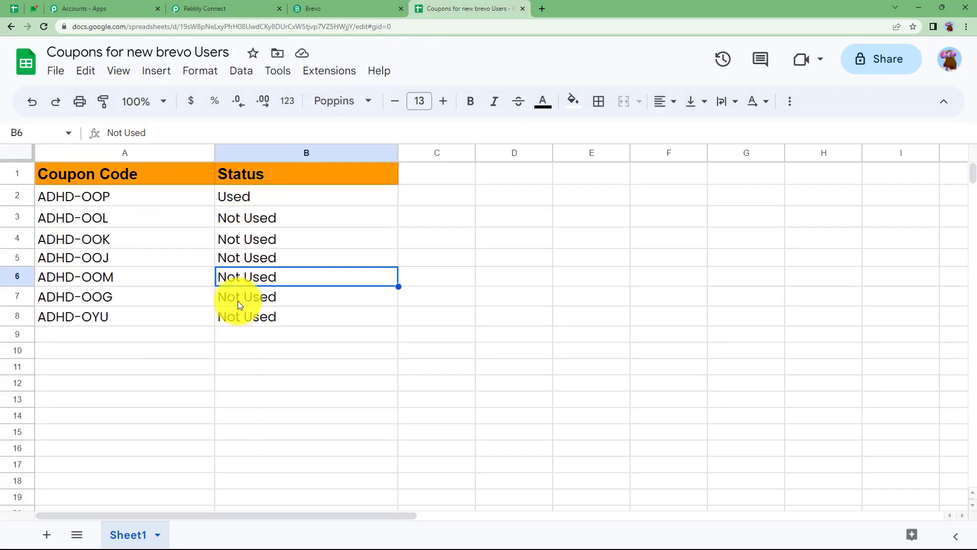
pyautogui.click(277, 7)
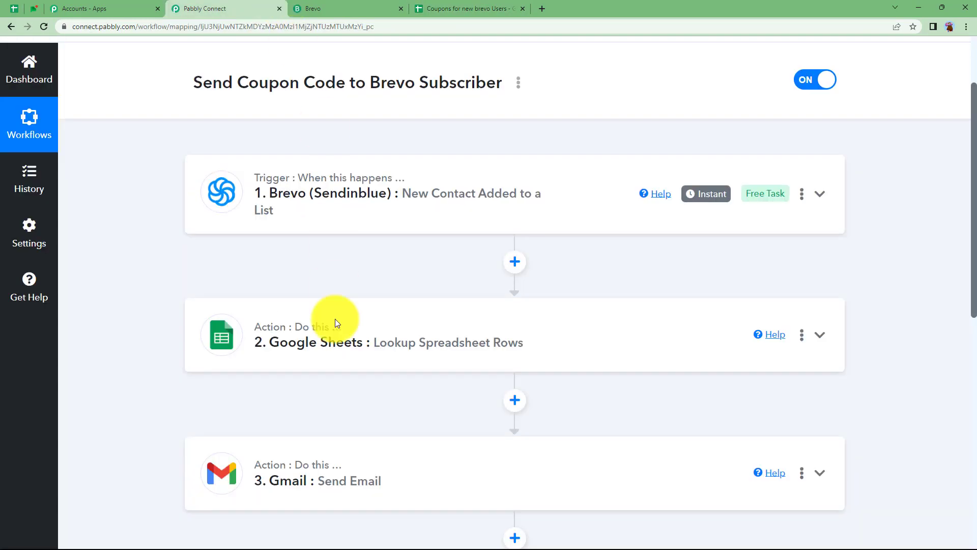
pyautogui.scroll(-3, 331, 346)
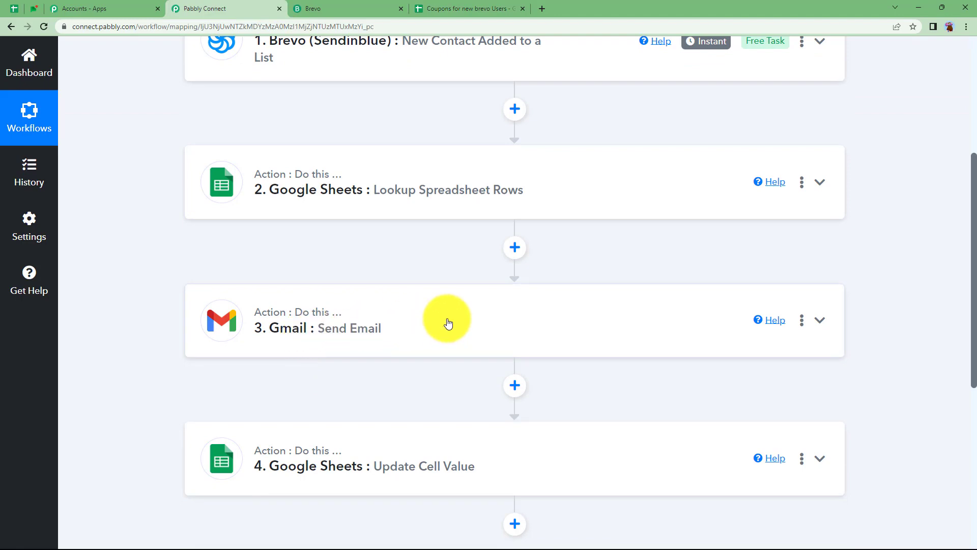
pyautogui.click(492, 7)
pyautogui.click(199, 7)
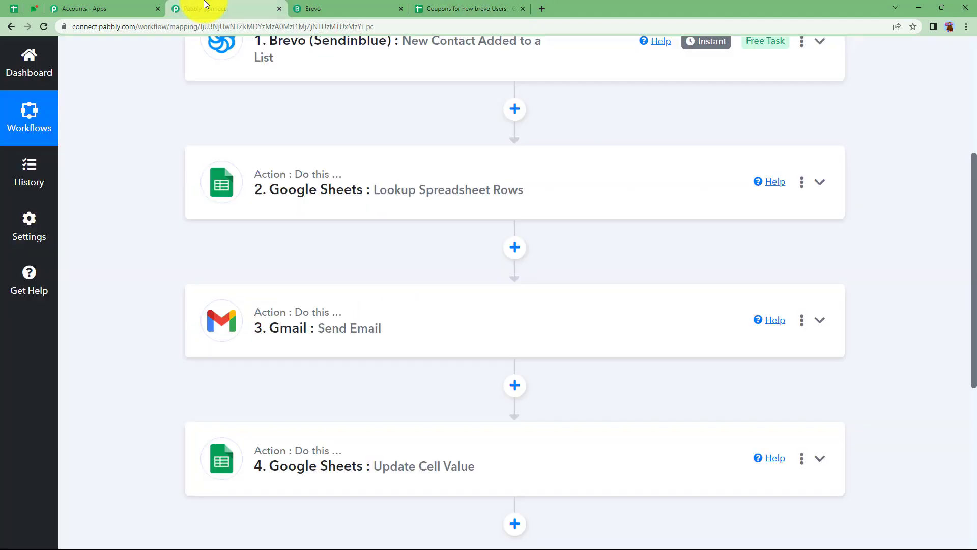
pyautogui.click(458, 7)
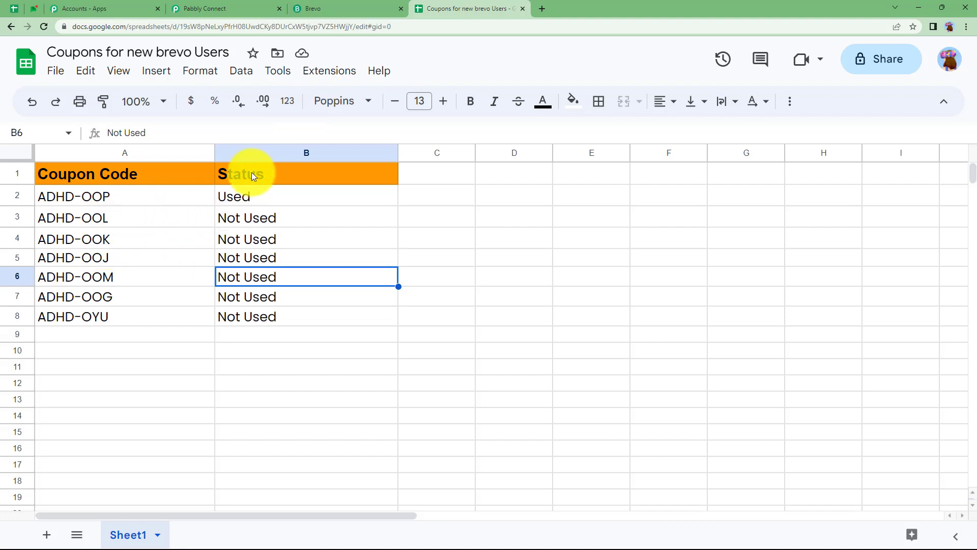
pyautogui.click(264, 237)
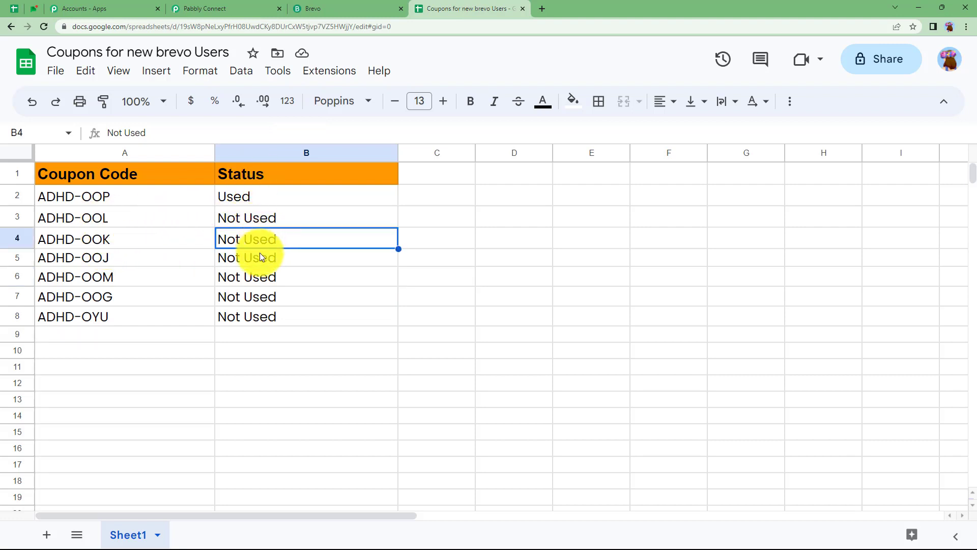
pyautogui.click(259, 258)
pyautogui.click(256, 277)
pyautogui.click(255, 296)
pyautogui.click(255, 316)
pyautogui.click(207, 8)
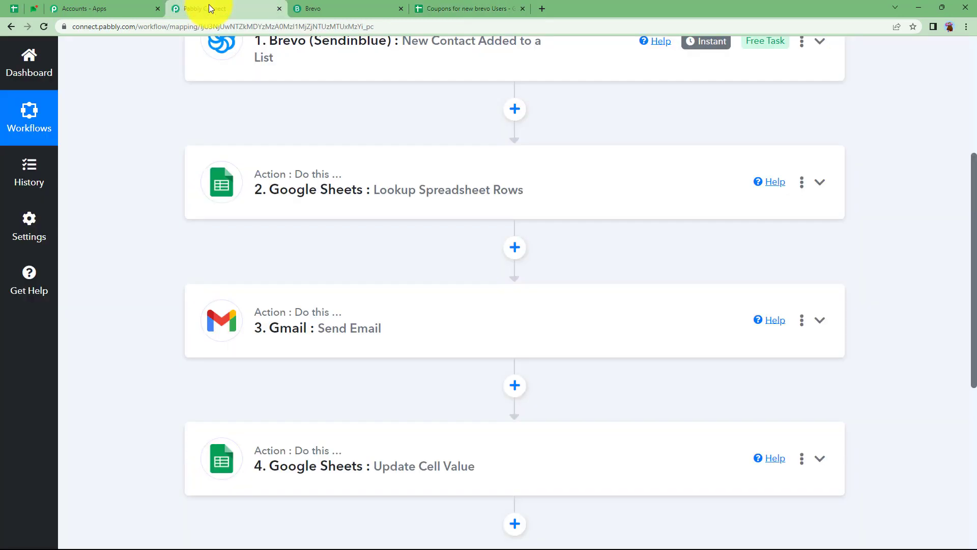
pyautogui.scroll(3, 157, 325)
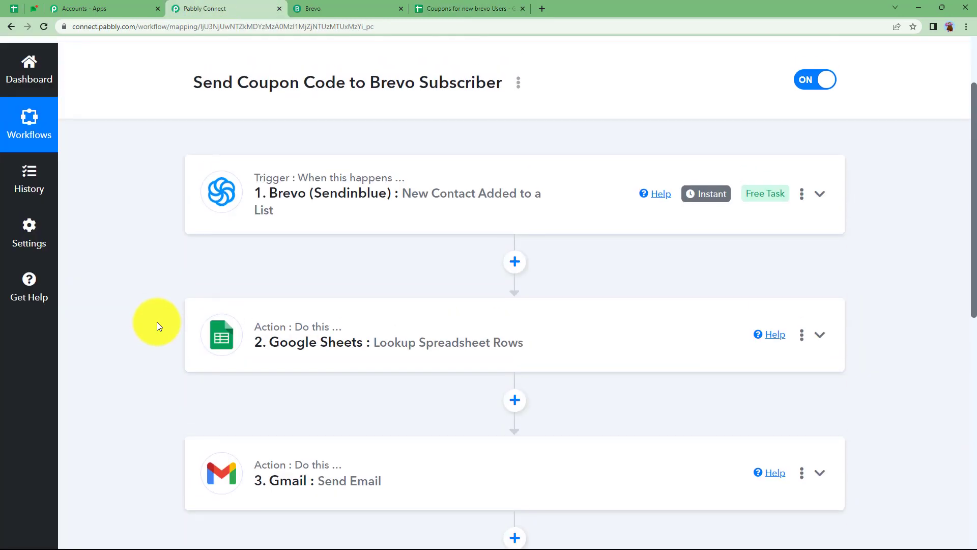
pyautogui.scroll(-4, 156, 321)
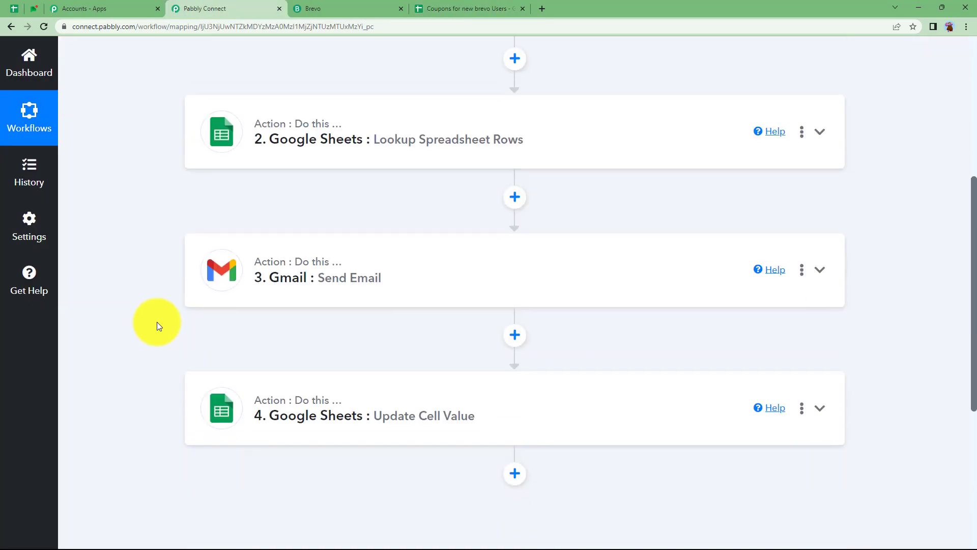
pyautogui.scroll(3, 157, 322)
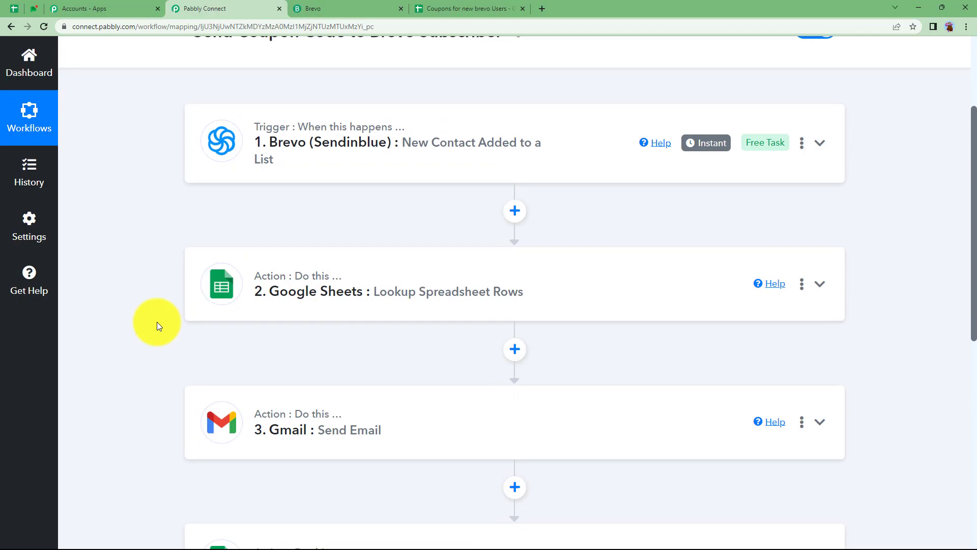